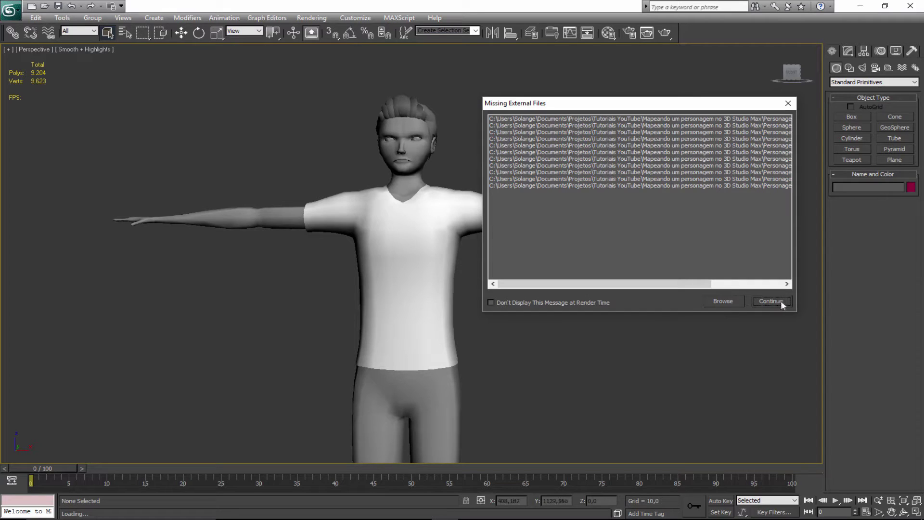
- Dismiss the missing external files list and examine the untextured character from head to legs
click(779, 302)
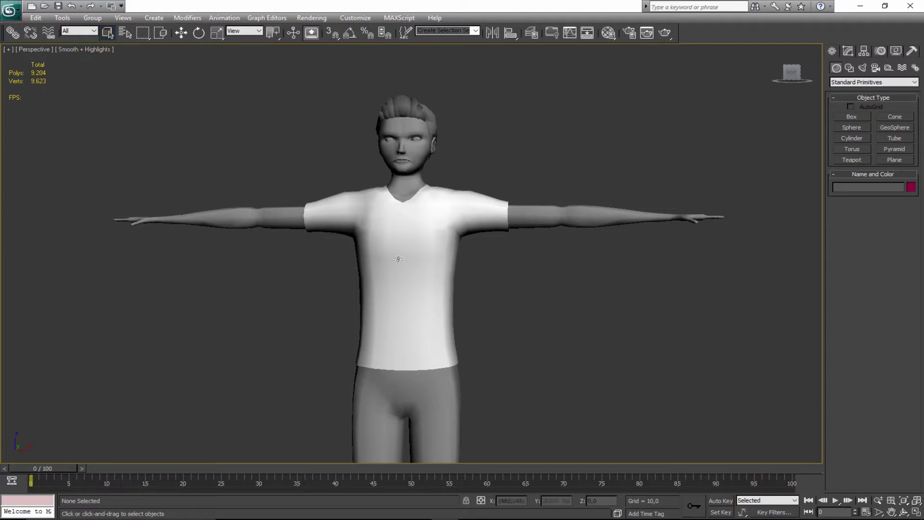
middle_drag(399, 258, 396, 198)
scroll(402, 233, down, 2)
scroll(402, 235, up, 1)
middle_drag(403, 235, 402, 268)
scroll(415, 264, up, 1)
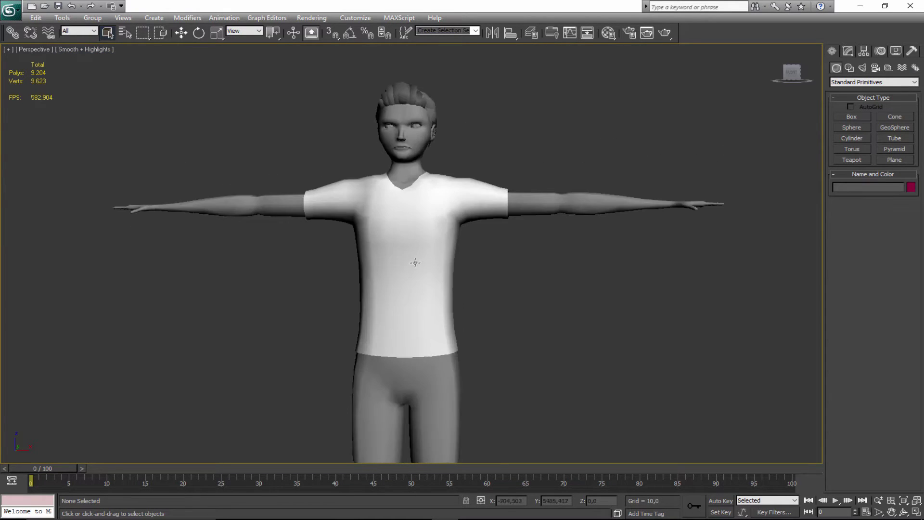
scroll(414, 252, up, 2)
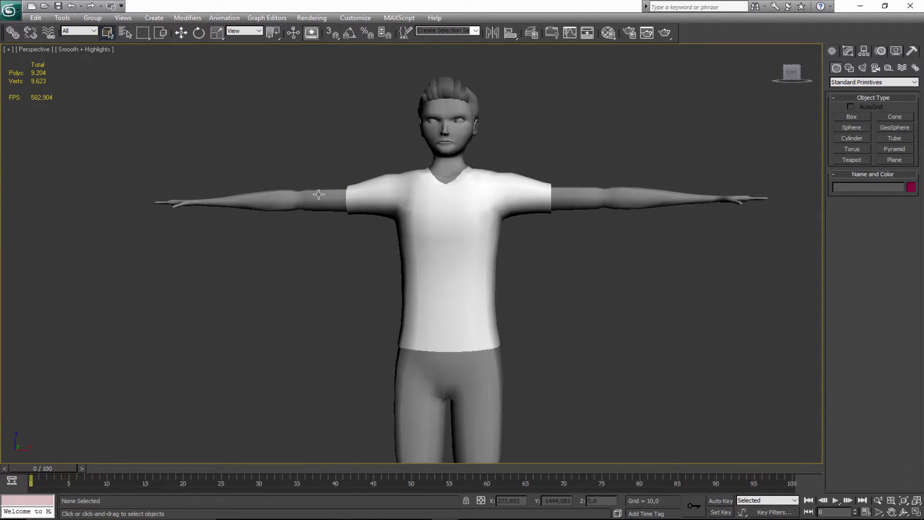
middle_drag(386, 212, 341, 218)
scroll(340, 218, up, 2)
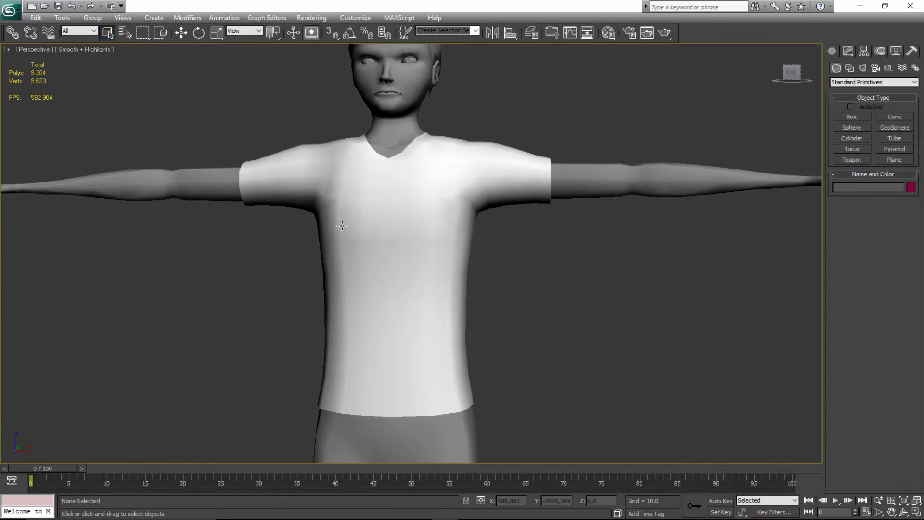
scroll(343, 231, down, 3)
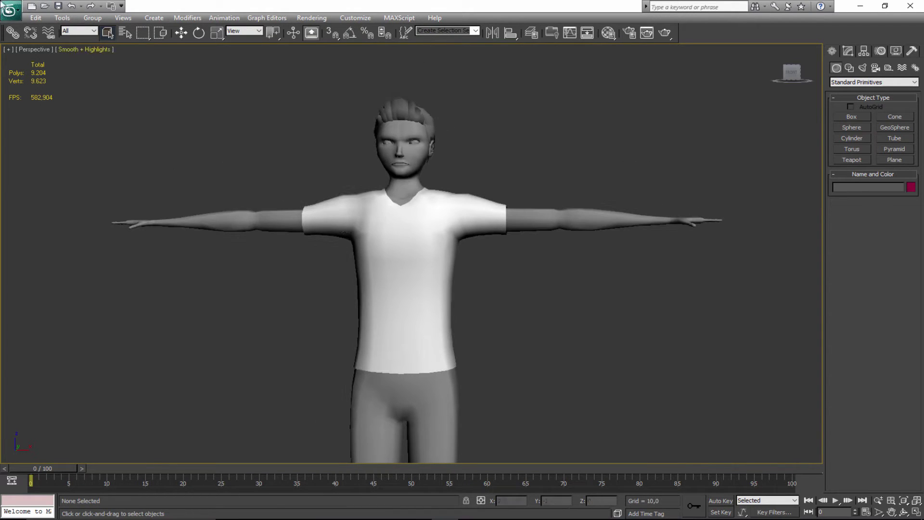
- Open Asset Tracking and select the missing texture files from the first Cabelo map through Tenis.png
click(5, 10)
click(14, 8)
click(14, 8)
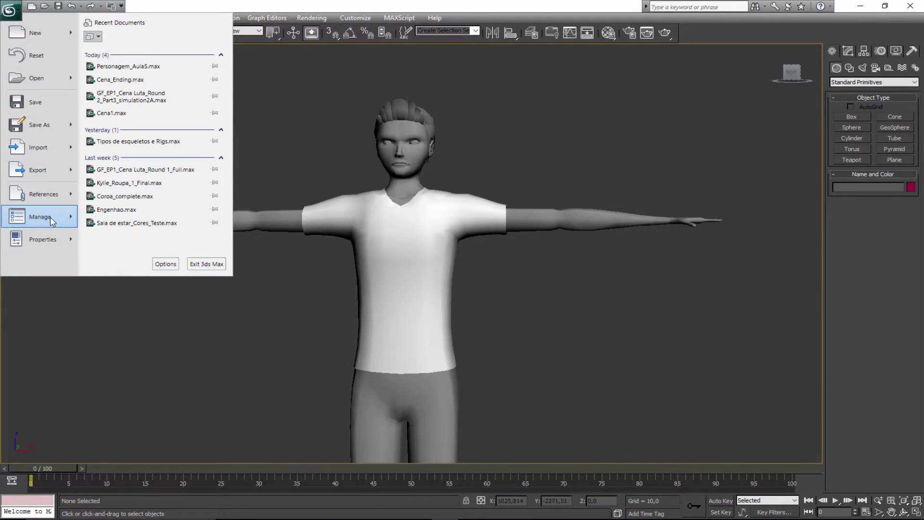
mouse_move(53, 225)
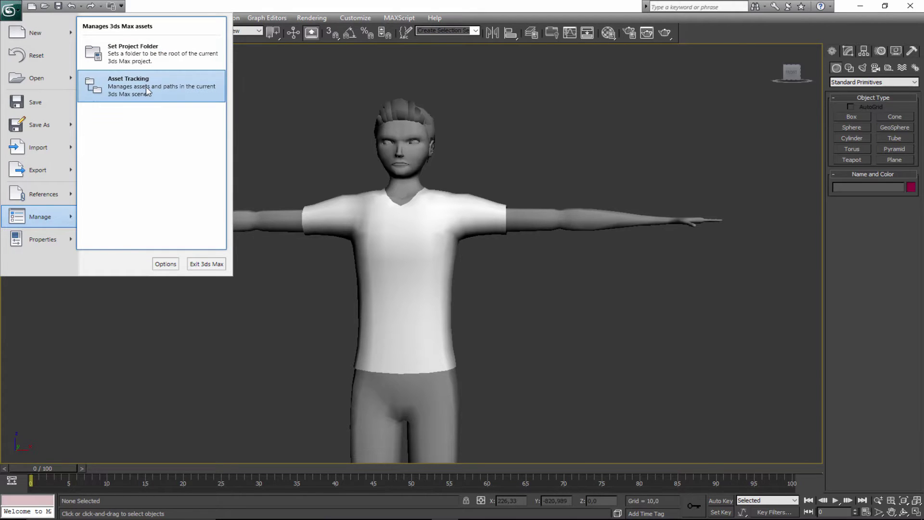
click(130, 89)
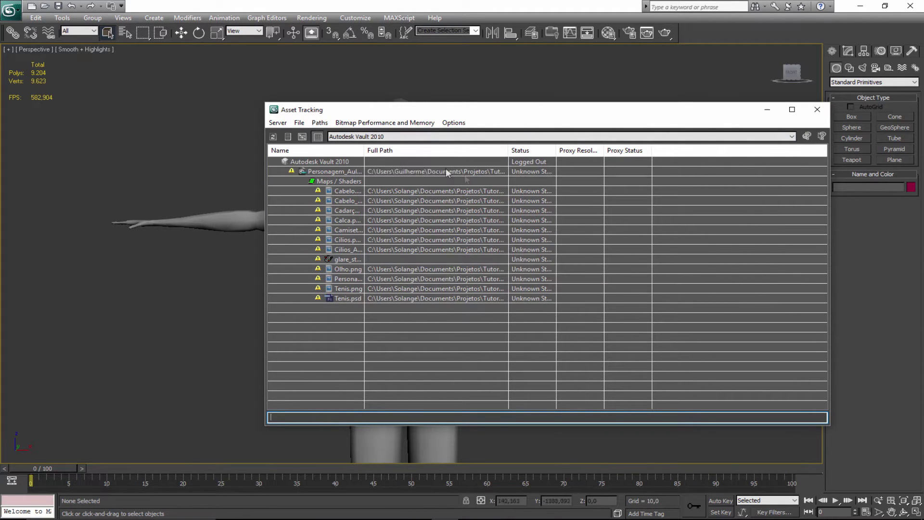
click(403, 191)
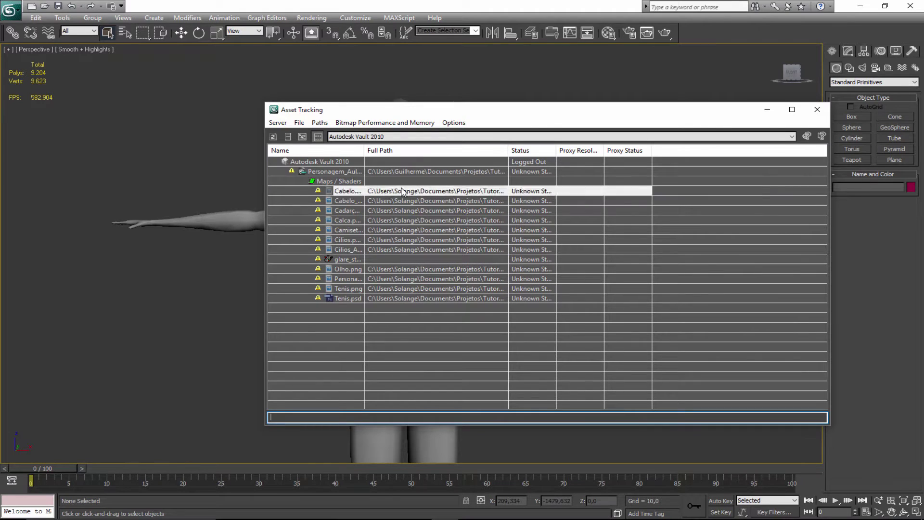
shift+click(415, 289)
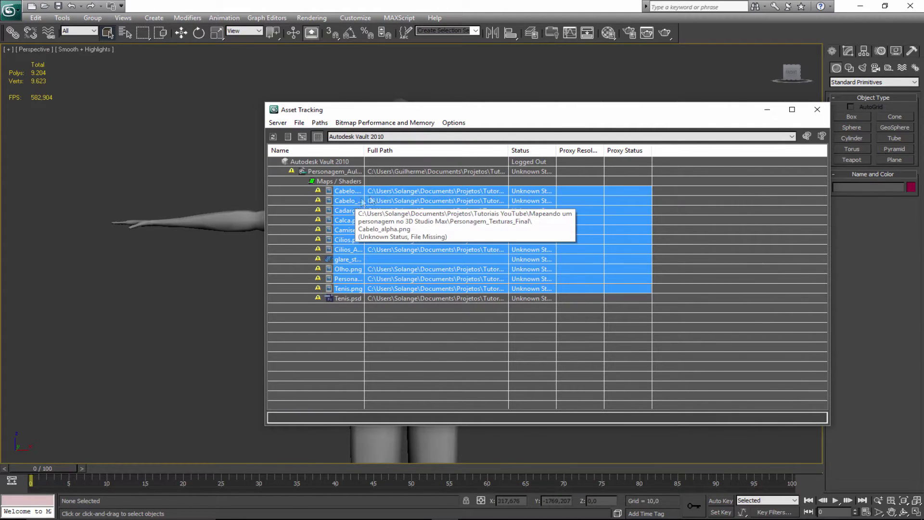
- Set the path of the selected textures to the Personagem_Texturas_Final folder inside Mapeando um personagem no 3D Studio Max
right_click(415, 193)
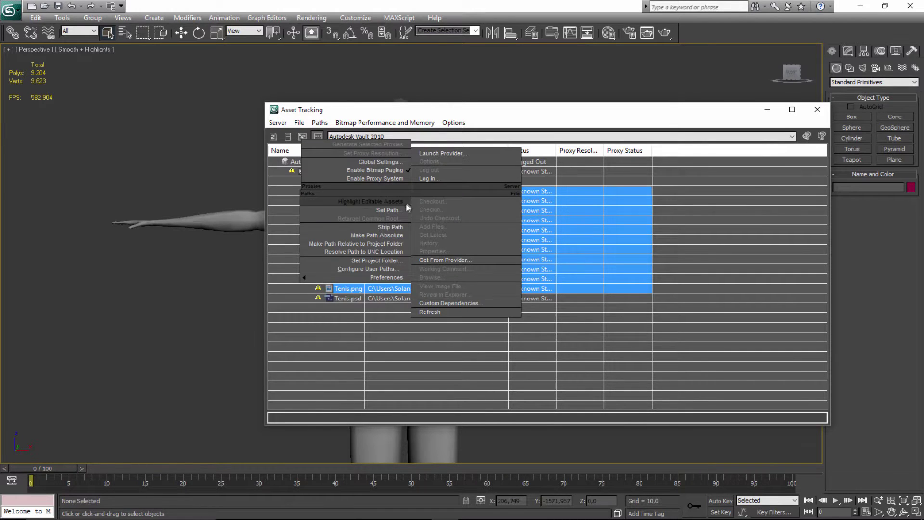
click(392, 211)
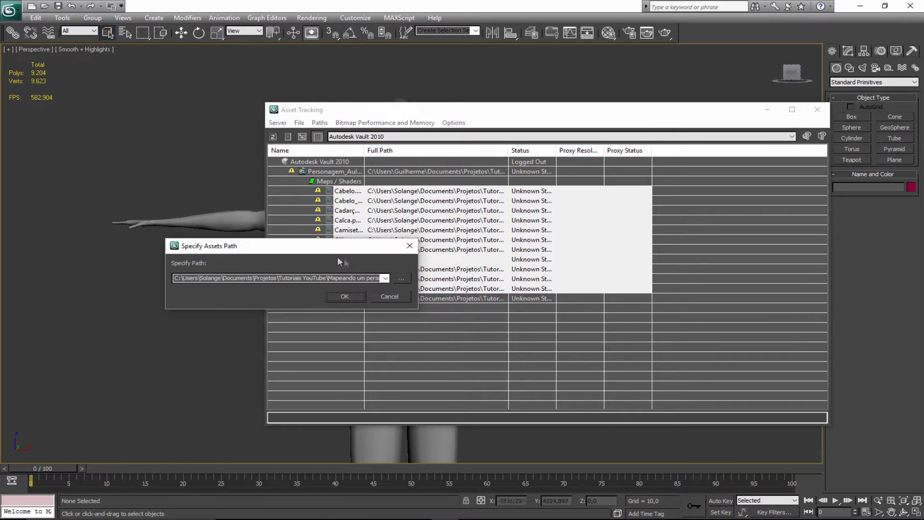
drag(314, 244, 324, 204)
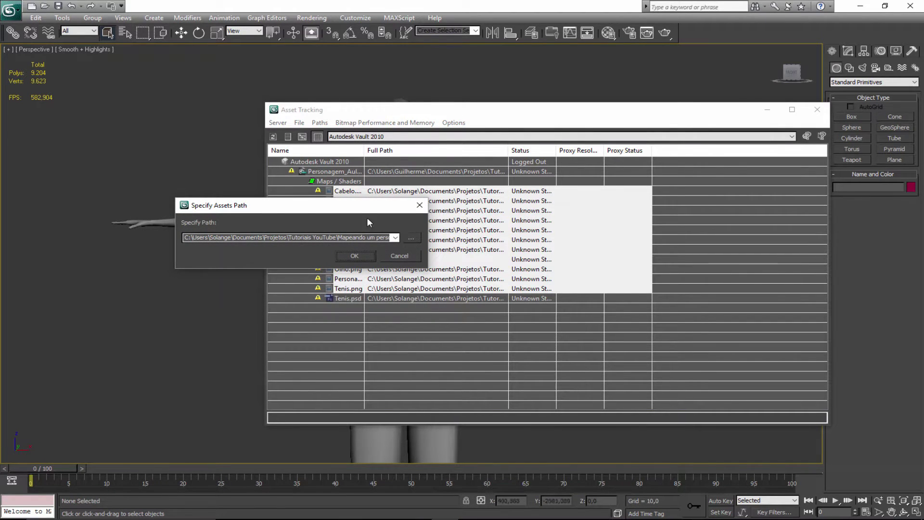
drag(361, 211, 340, 223)
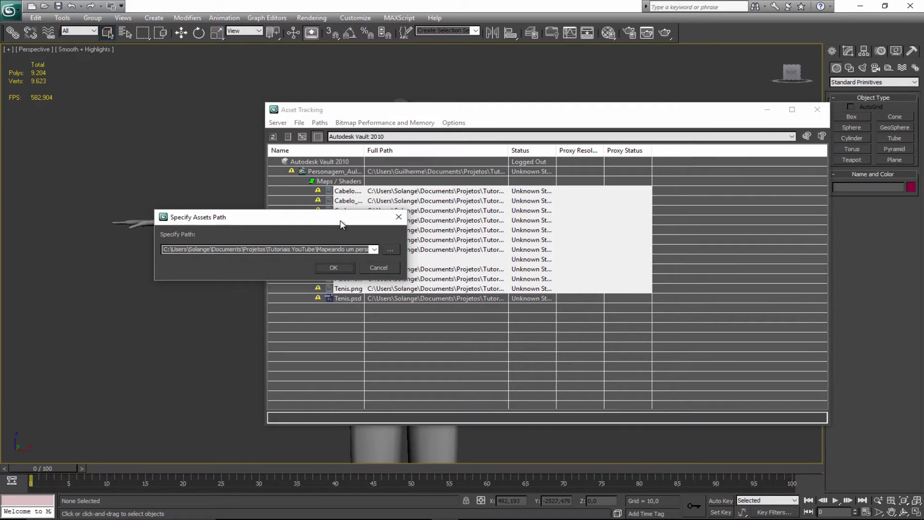
click(393, 250)
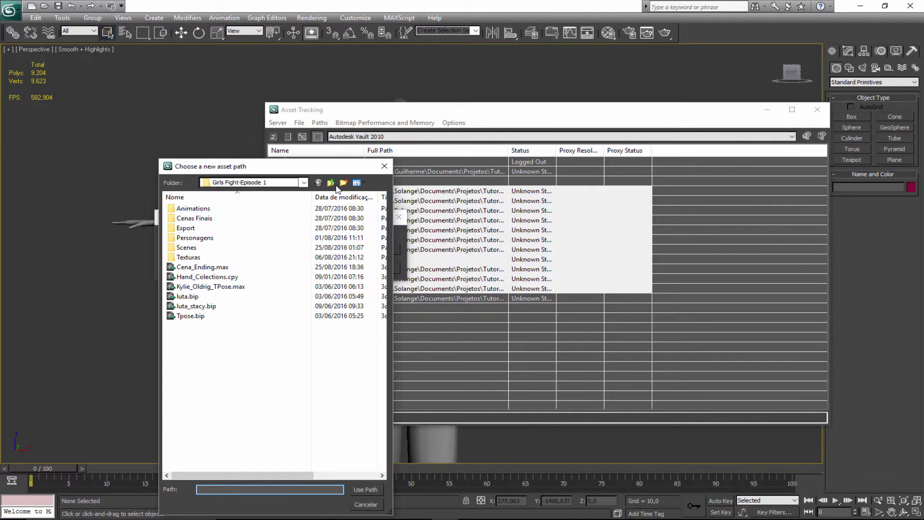
click(384, 166)
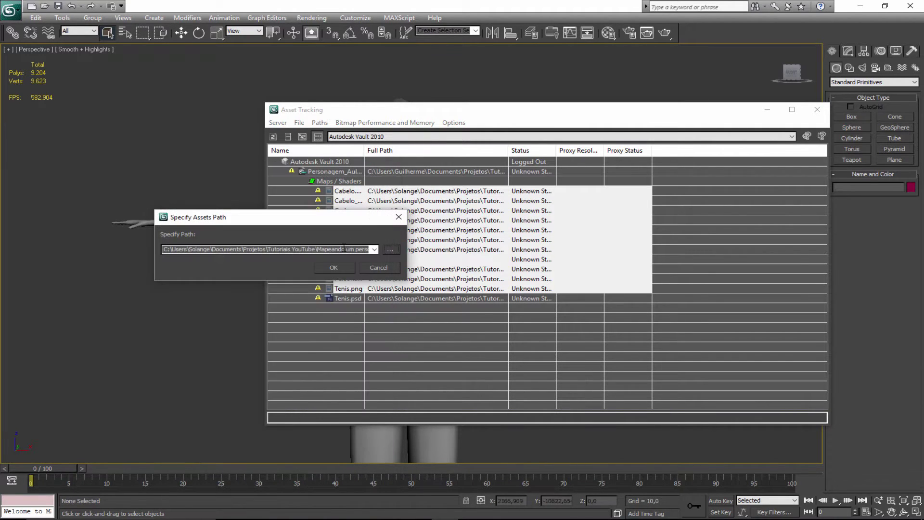
double_click(345, 250)
double_click(345, 250)
key(BackSpace)
key(BackSpace)
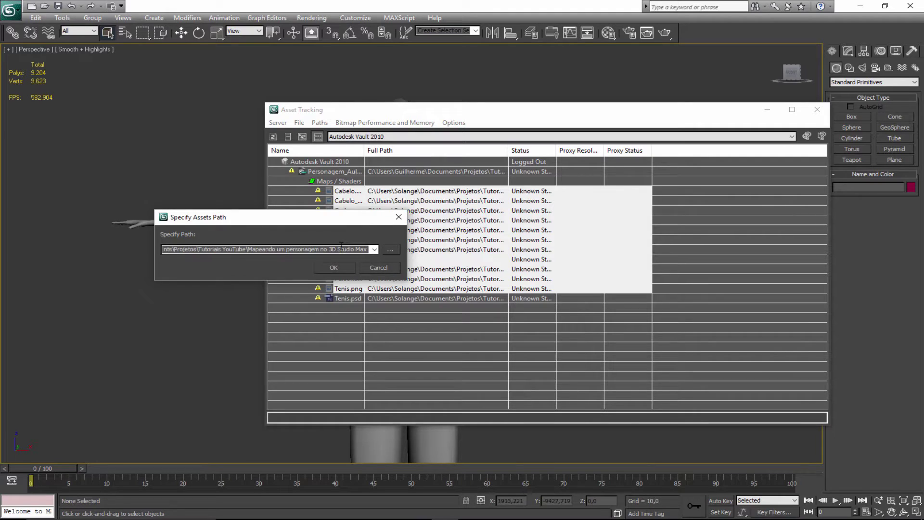
key(BackSpace)
key(BackSpace)
key(BackSpace)
key(BackSpace)
key(BackSpace)
key(BackSpace)
key(BackSpace)
key(BackSpace)
key(BackSpace)
key(BackSpace)
key(BackSpace)
key(BackSpace)
key(BackSpace)
key(BackSpace)
key(BackSpace)
key(BackSpace)
key(BackSpace)
key(BackSpace)
key(BackSpace)
key(BackSpace)
key(BackSpace)
key(BackSpace)
key(BackSpace)
key(BackSpace)
key(BackSpace)
key(BackSpace)
key(BackSpace)
key(BackSpace)
key(BackSpace)
key(BackSpace)
key(BackSpace)
key(BackSpace)
key(BackSpace)
key(BackSpace)
key(BackSpace)
key(BackSpace)
key(BackSpace)
key(BackSpace)
key(BackSpace)
key(BackSpace)
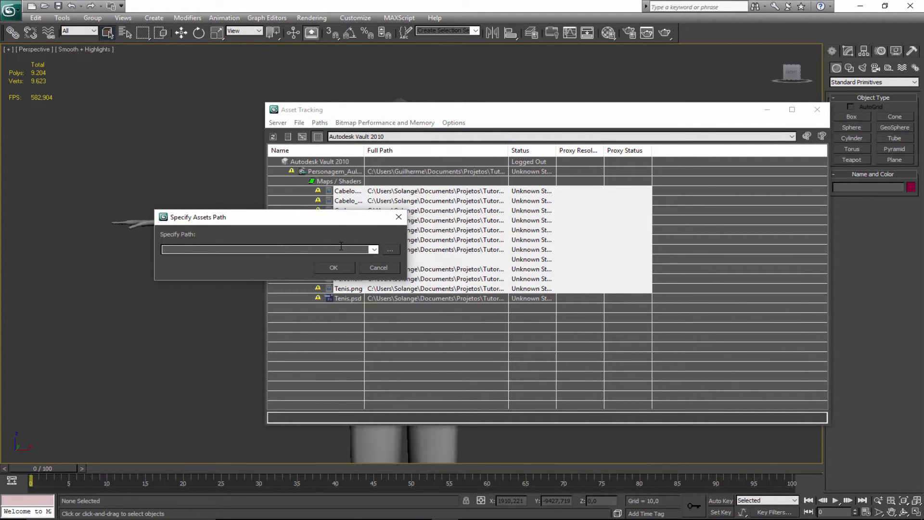
key(ctrl+v)
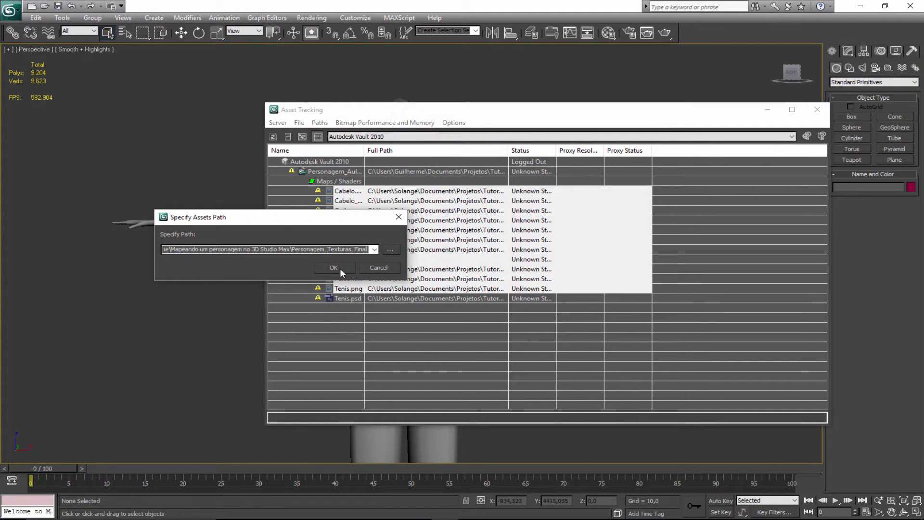
click(334, 268)
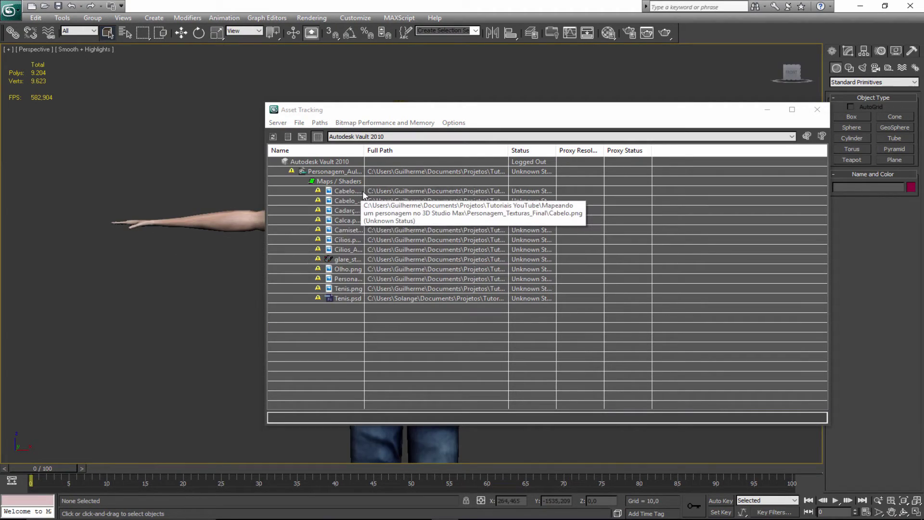
- Check the relinked textures on the character and close Asset Tracking
drag(470, 113, 653, 89)
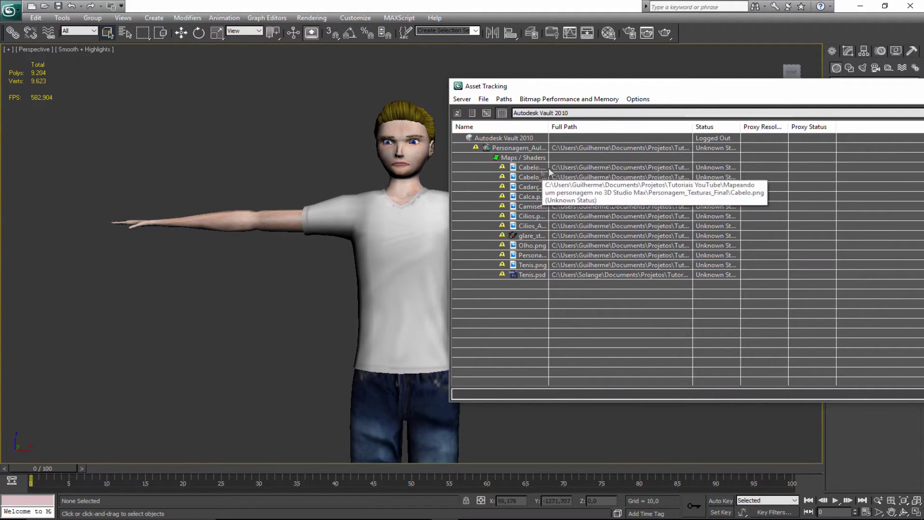
drag(639, 90, 364, 99)
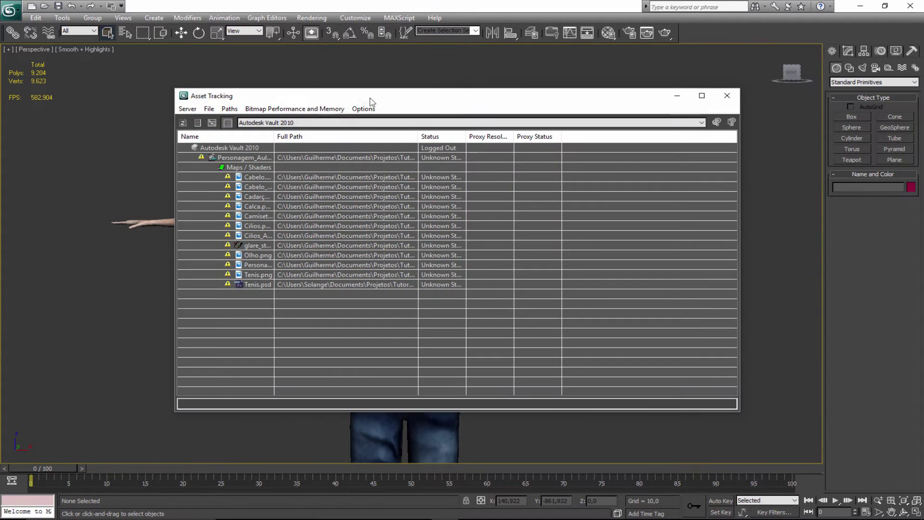
click(727, 96)
- Examine the textured character up close, at full length and from a slightly different angle
mouse_move(407, 119)
middle_down()
mouse_move(394, 146)
mouse_move(395, 132)
middle_up()
scroll(399, 201, up, 5)
scroll(399, 201, down, 5)
middle_drag(399, 201, 395, 172)
scroll(396, 192, down, 3)
scroll(395, 172, up, 3)
scroll(385, 165, down, 3)
scroll(381, 159, up, 3)
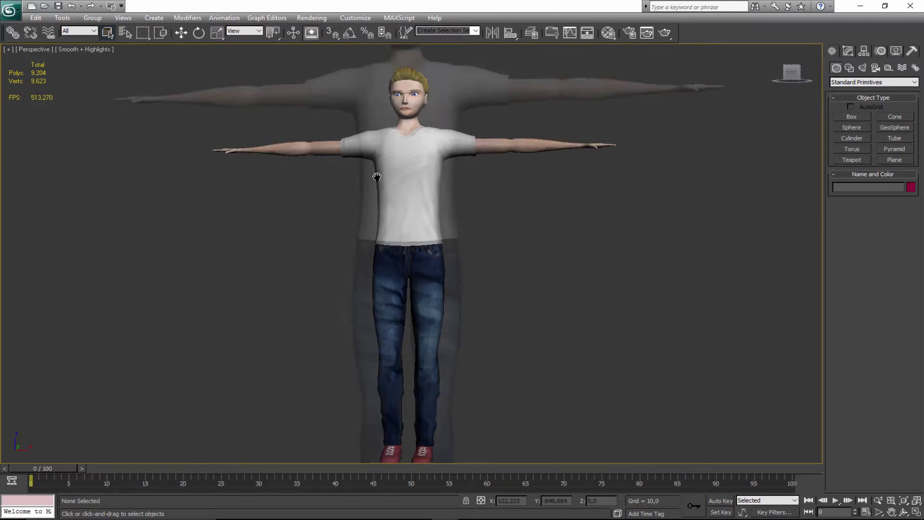
scroll(380, 157, down, 3)
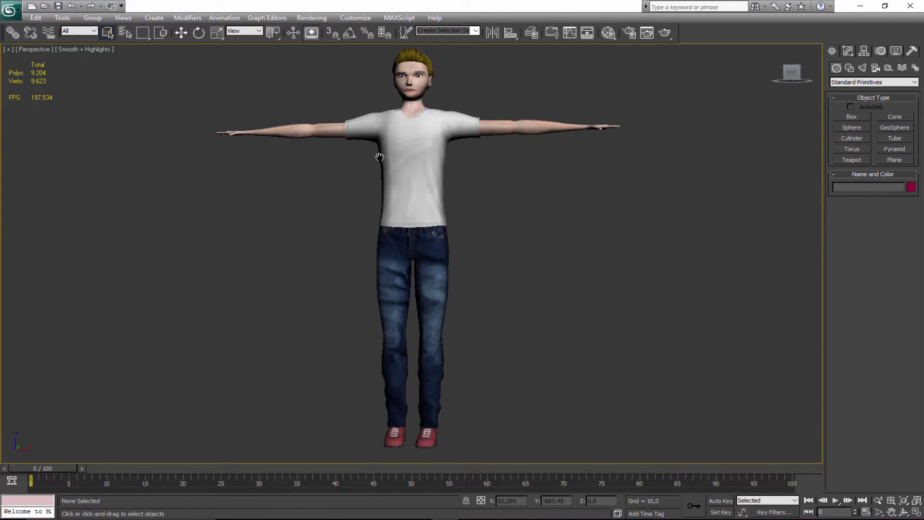
key(ctrl+r)
drag(357, 243, 402, 266)
alt+middle_drag(402, 265, 373, 263)
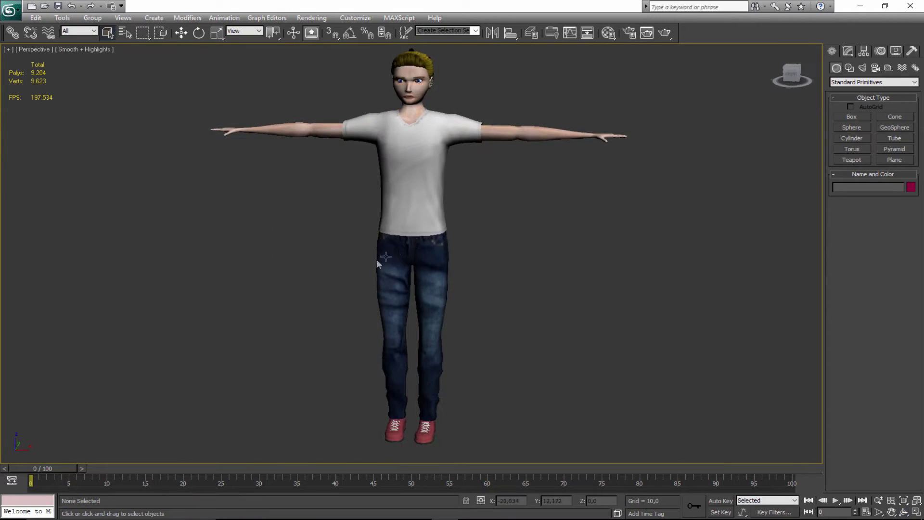
middle_drag(429, 214, 427, 233)
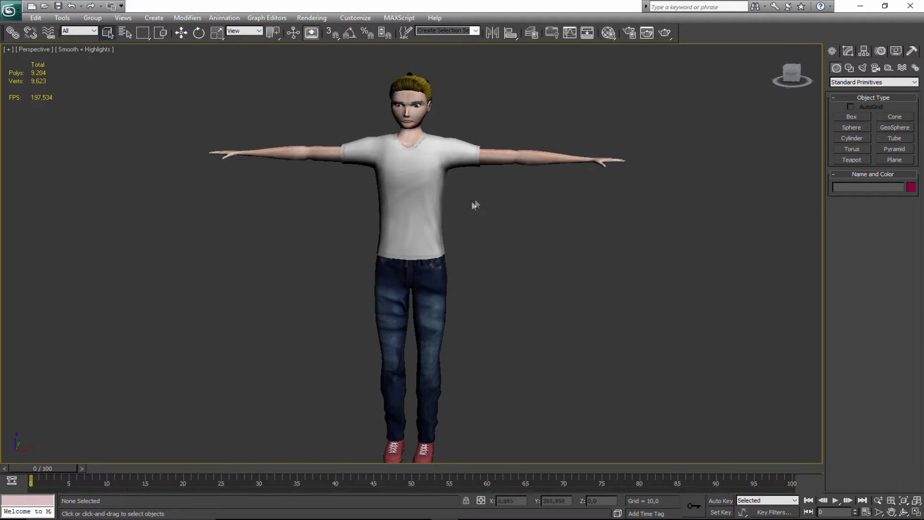
- View the character's materials in the Material Editor and close it
key(m)
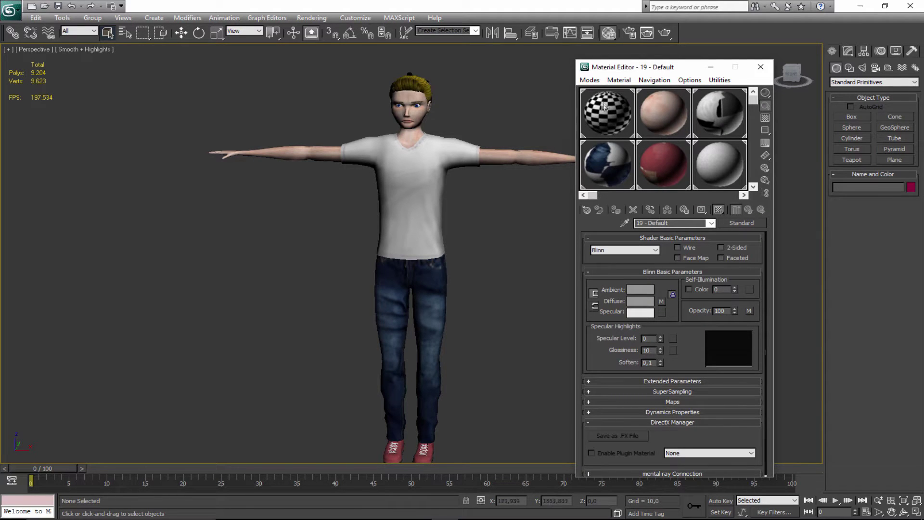
scroll(335, 229, down, 2)
middle_drag(350, 206, 363, 192)
scroll(338, 228, up, 2)
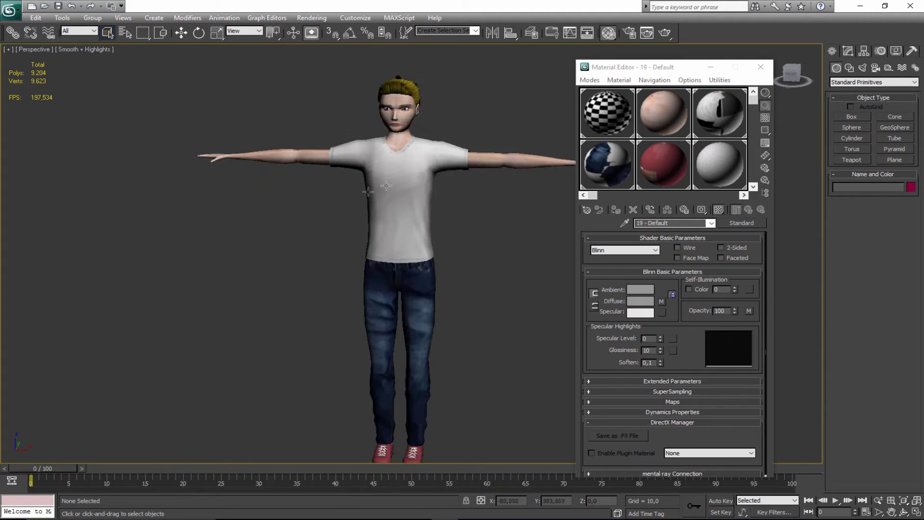
click(760, 67)
- Inspect the character's separate meshes by selecting the T-shirt and the body, finishing with the T-shirt selected
middle_drag(505, 184, 441, 236)
click(436, 234)
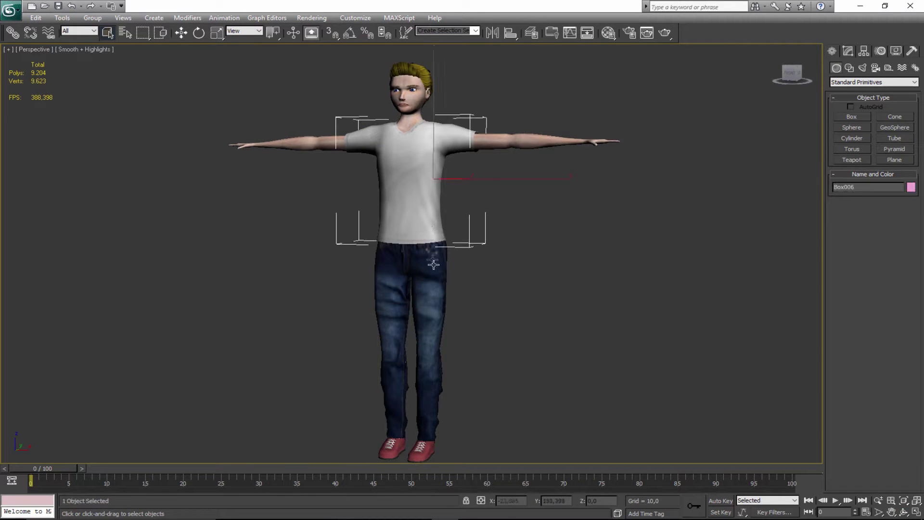
click(511, 140)
scroll(489, 154, down, 1)
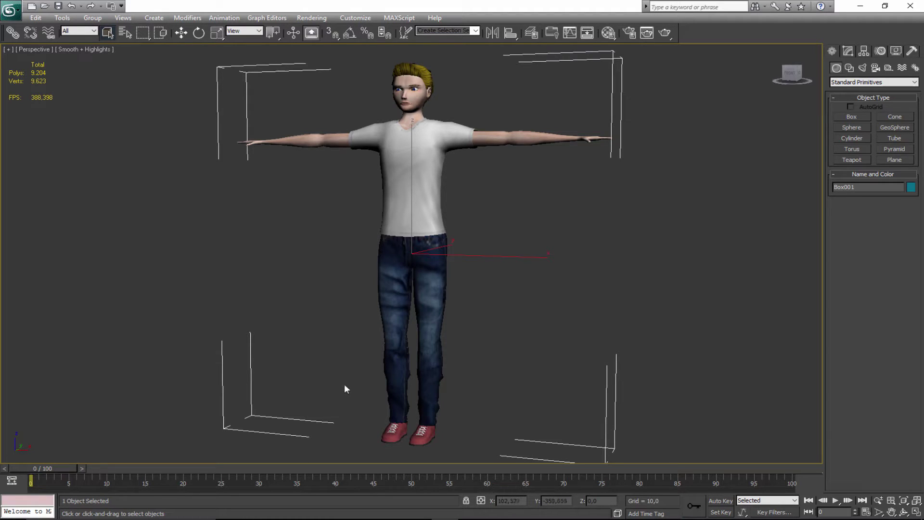
middle_drag(379, 303, 381, 315)
scroll(377, 284, down, 2)
scroll(377, 285, up, 2)
click(405, 185)
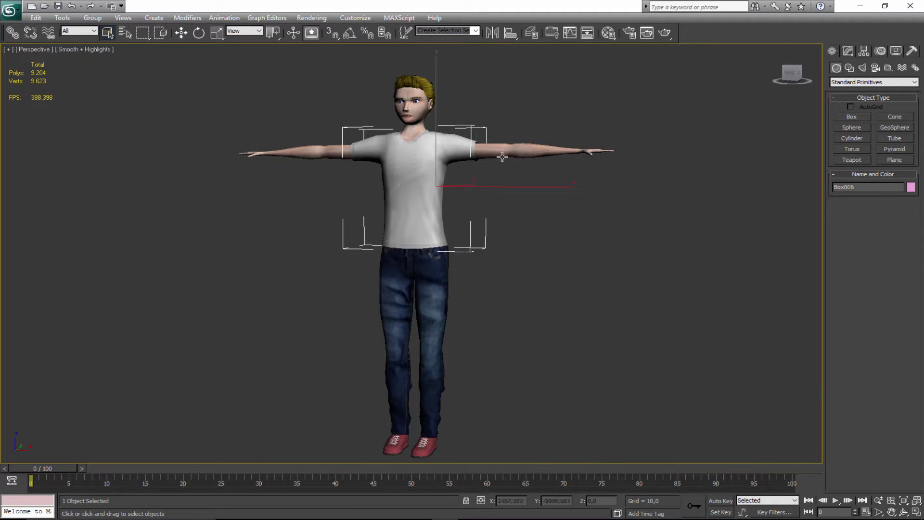
- Turn off the viewport map display for the skin material 02 - Default and the T-shirt material 03 - Default
key(m)
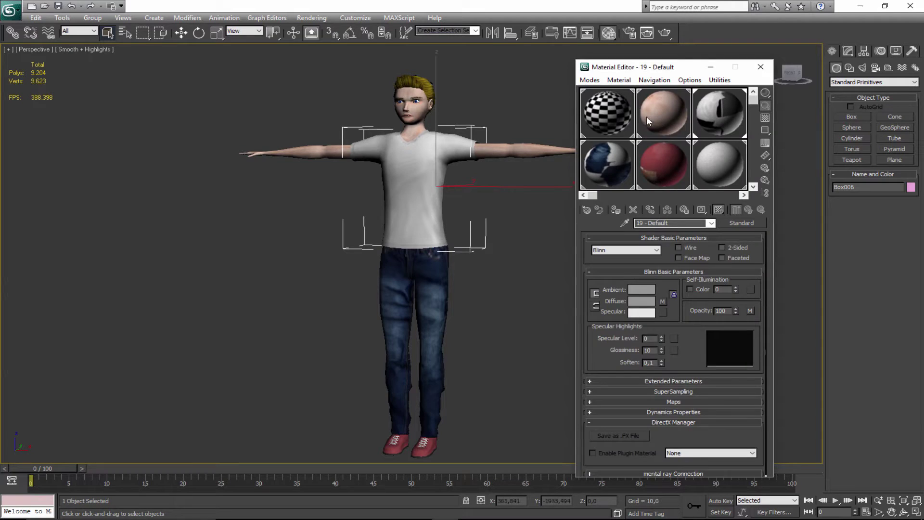
click(648, 120)
click(719, 211)
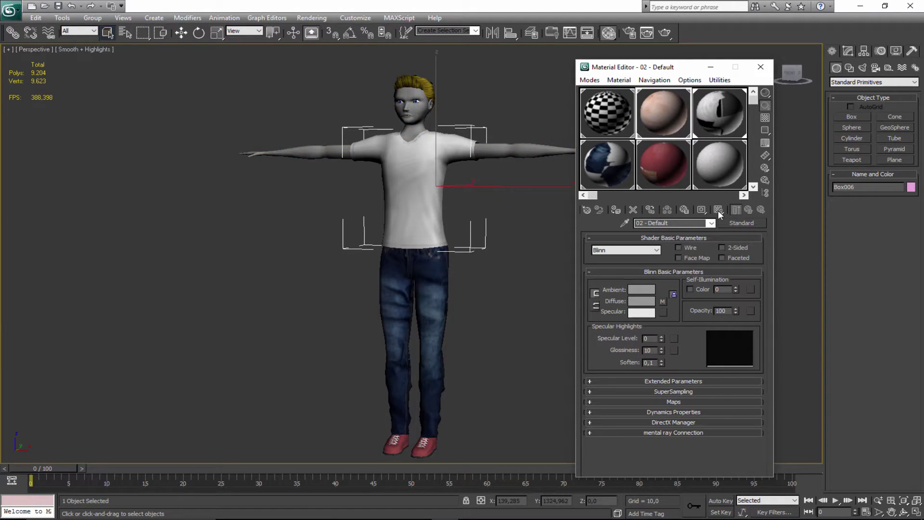
click(721, 111)
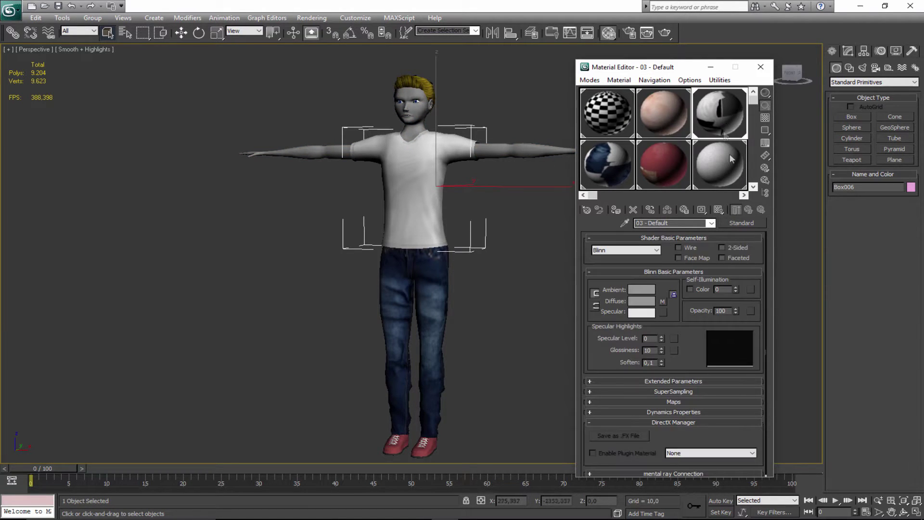
click(716, 210)
- Turn off the viewport map display for the jeans material 07 - Default and the shoe material 08 - Default
click(610, 163)
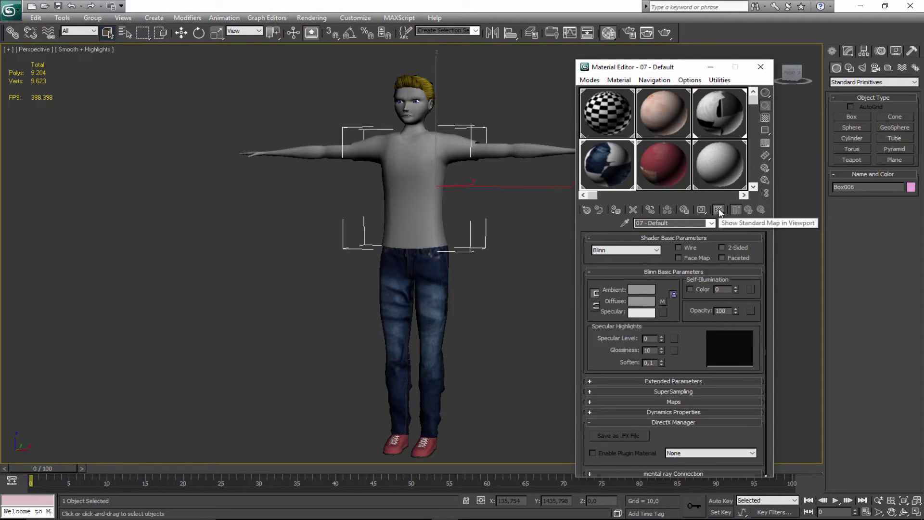
click(719, 210)
click(658, 166)
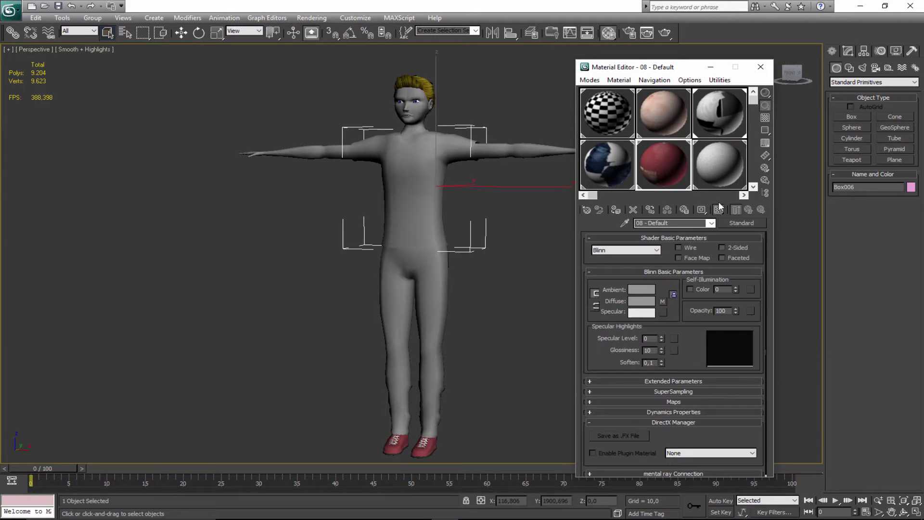
click(719, 210)
- Turn off the viewport map display for the hair material 13 - Default
click(716, 159)
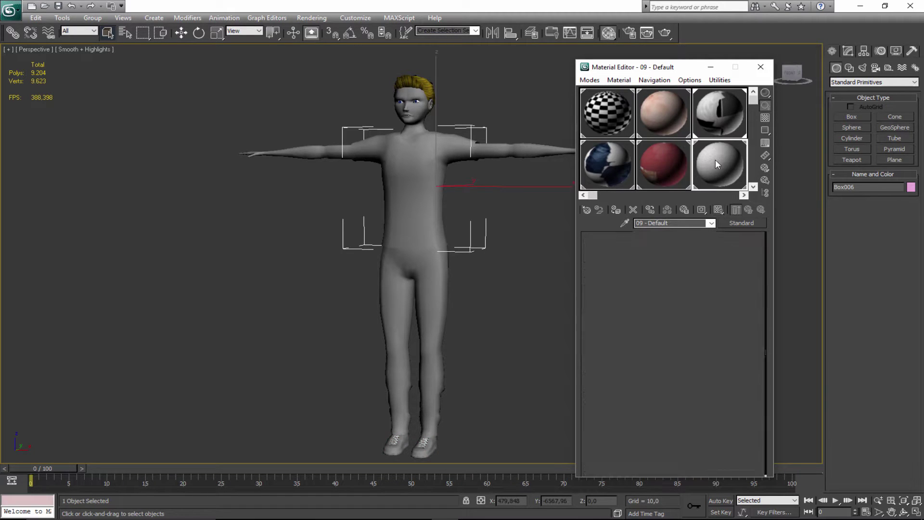
drag(753, 107, 753, 153)
click(595, 149)
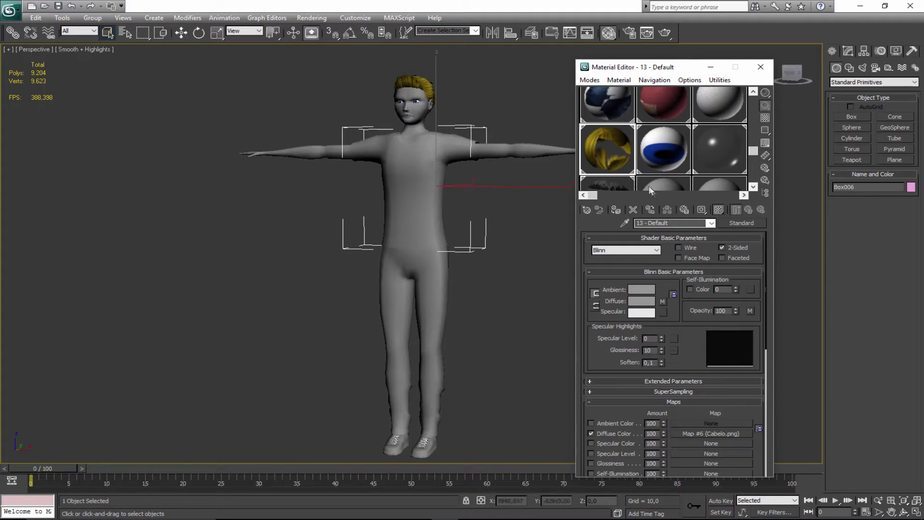
click(718, 210)
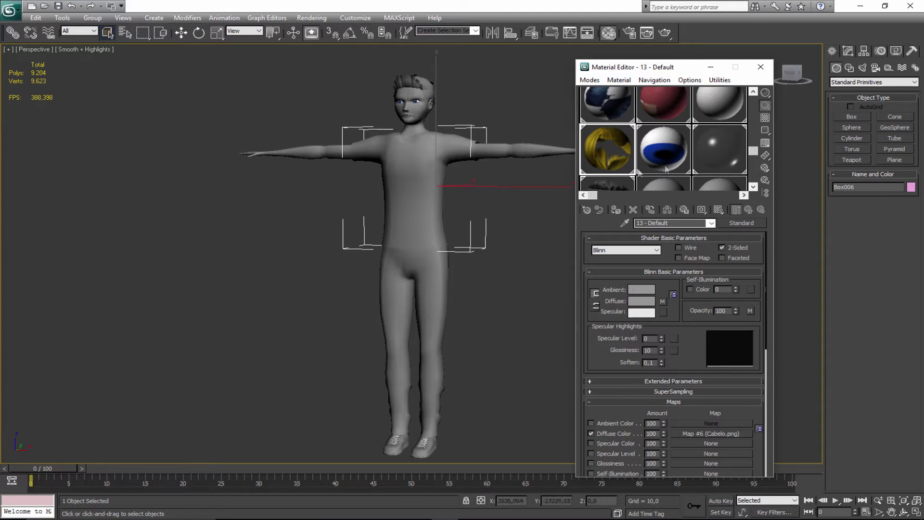
drag(757, 152, 764, 129)
- Select the character's body mesh and close the Material Editor
click(507, 151)
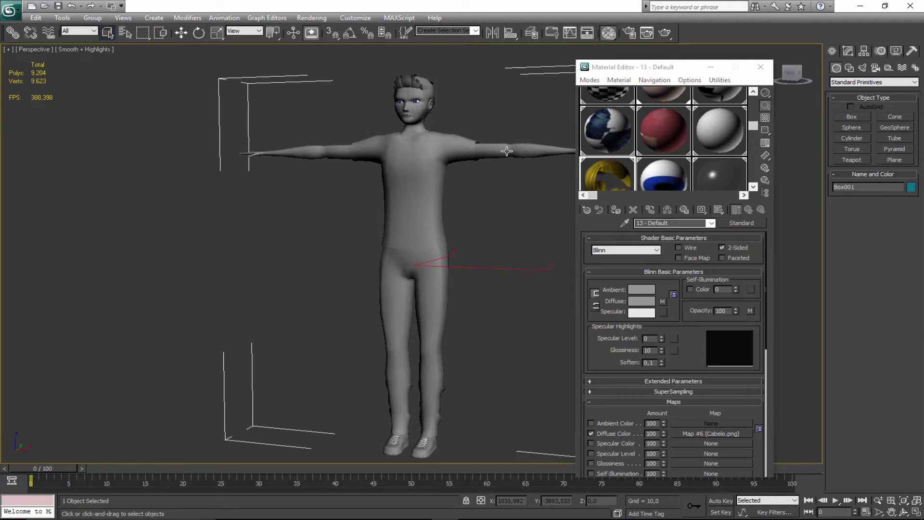
scroll(377, 198, down, 3)
middle_drag(447, 185, 389, 221)
scroll(379, 198, up, 3)
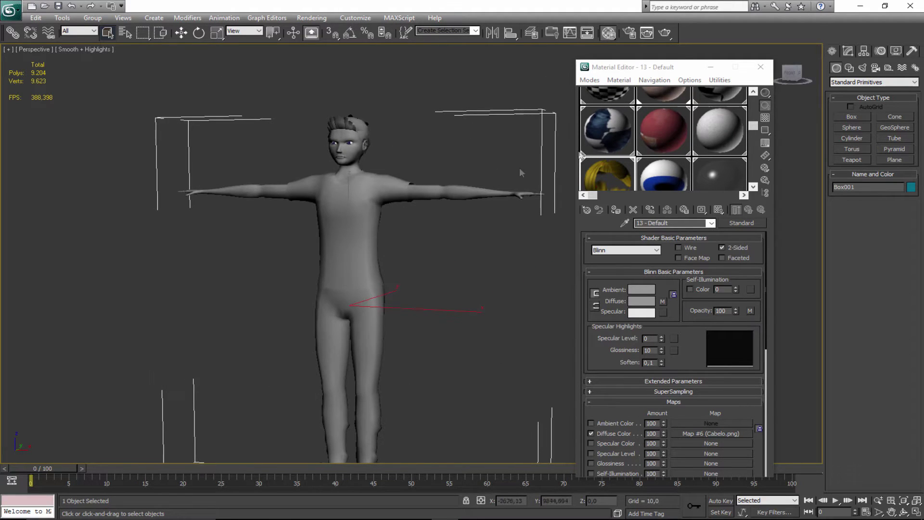
click(760, 67)
middle_drag(465, 205, 516, 182)
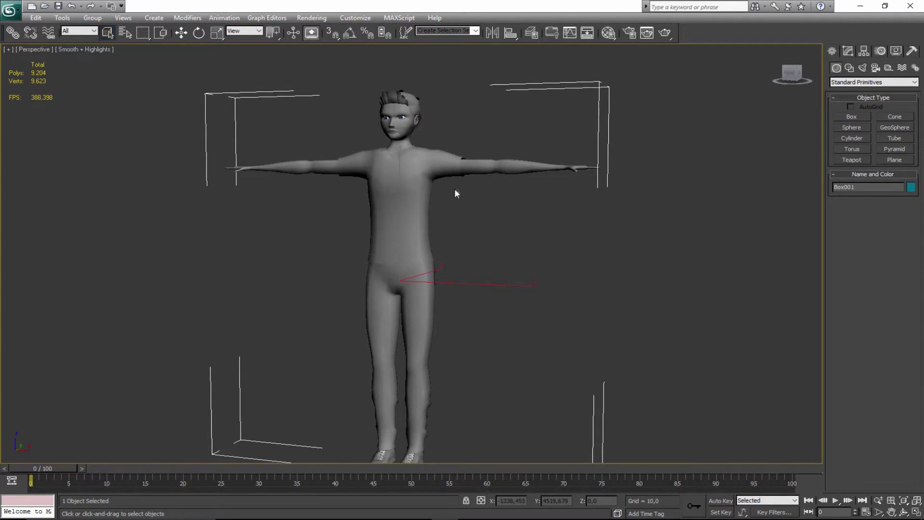
- Check the character in the Left and Perspective views and switch the viewport to the Right view
key(l)
key(z)
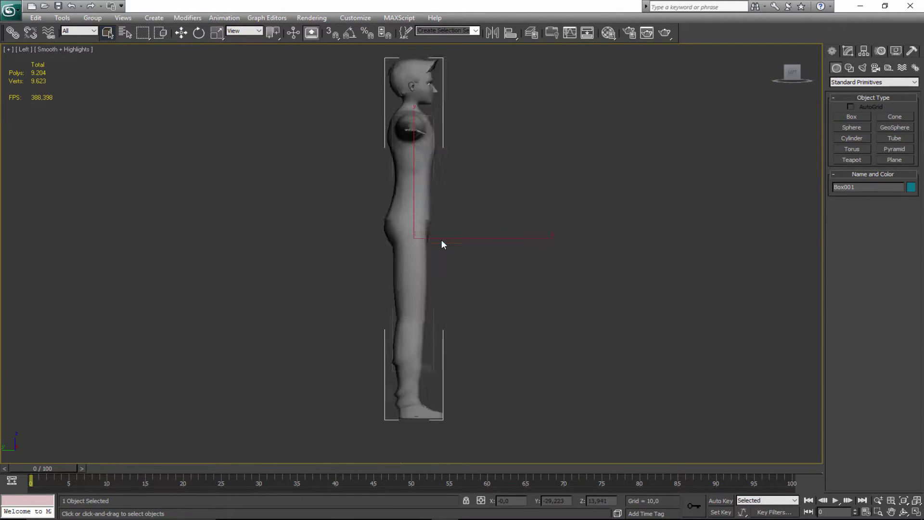
key(p)
alt+middle_drag(434, 222, 420, 254)
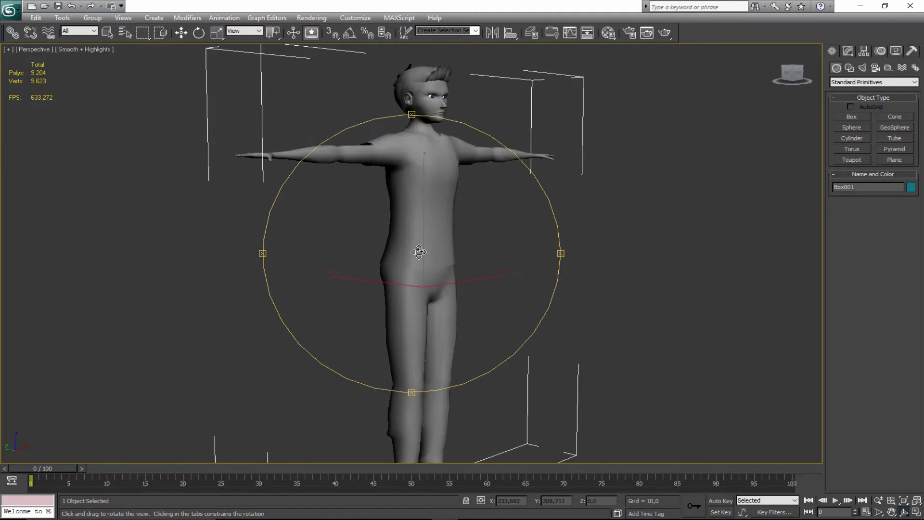
key(l)
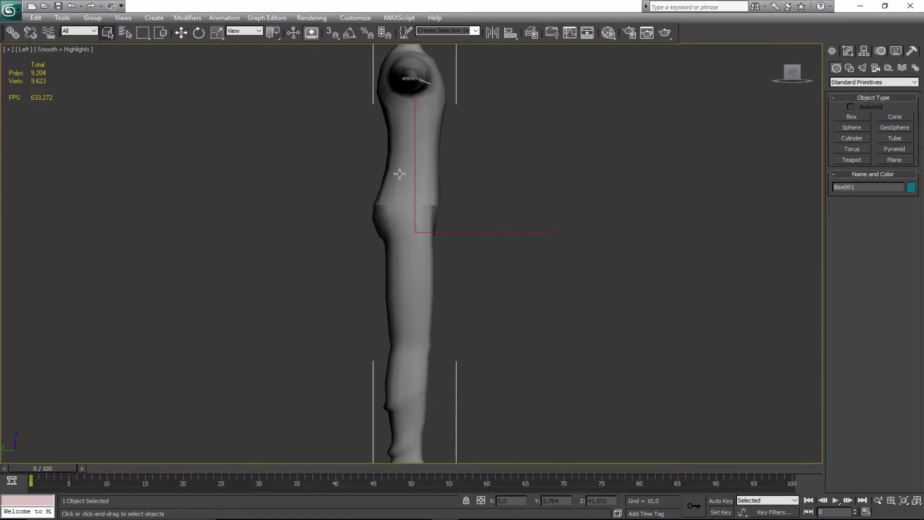
middle_drag(400, 174, 406, 186)
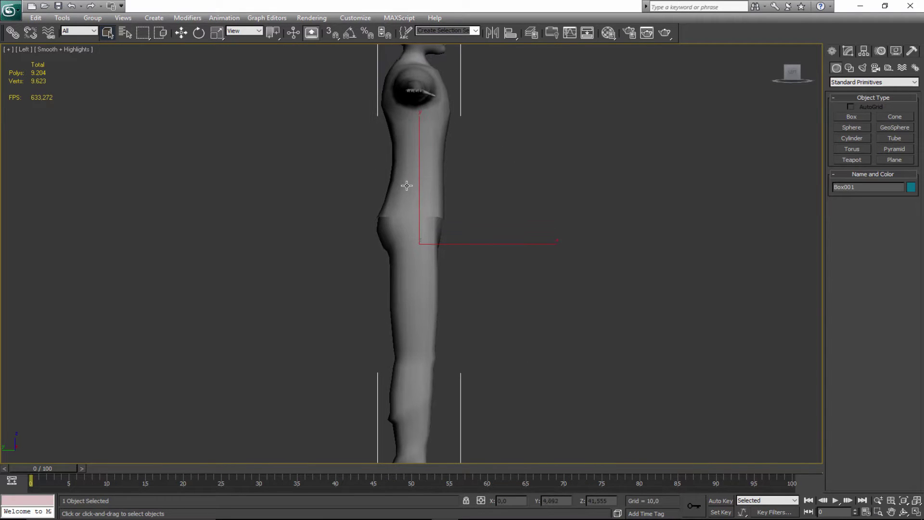
key(v)
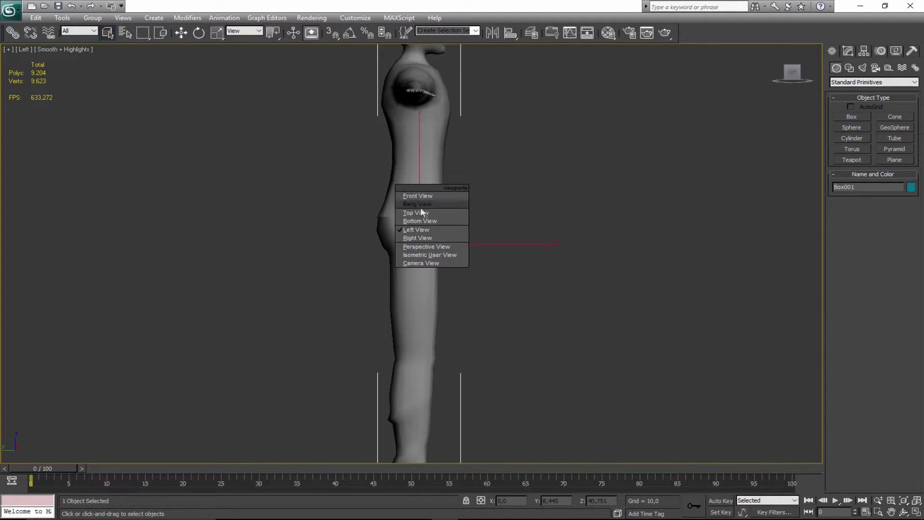
click(418, 238)
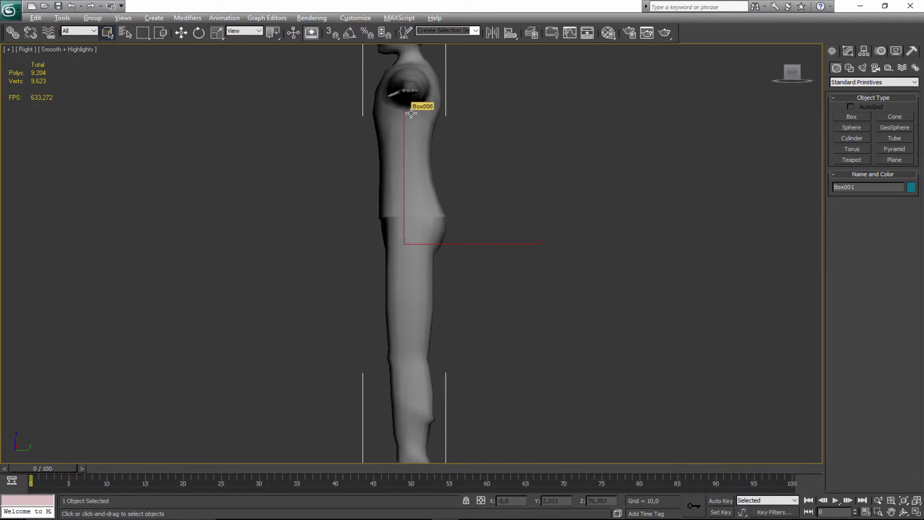
- Isolate the selected body mesh in the Right view and frame its legs
key(alt+q)
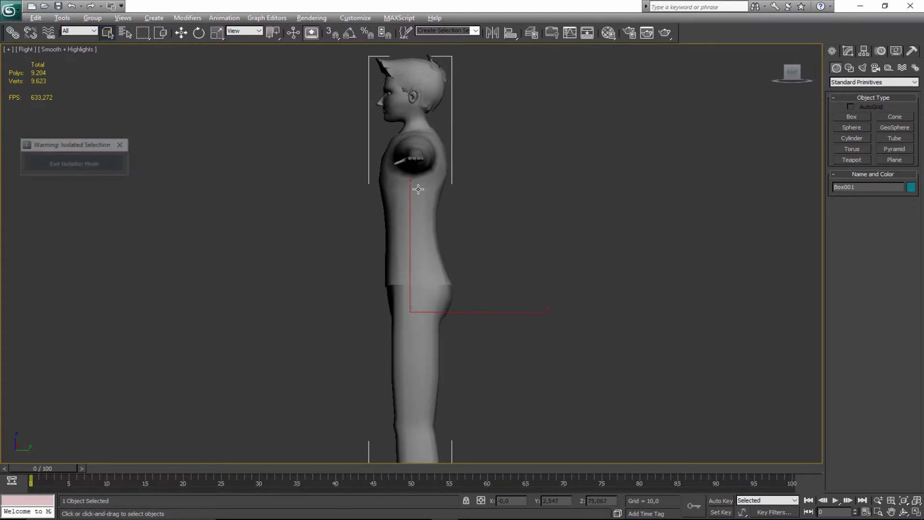
scroll(418, 187, up, 3)
scroll(421, 173, down, 3)
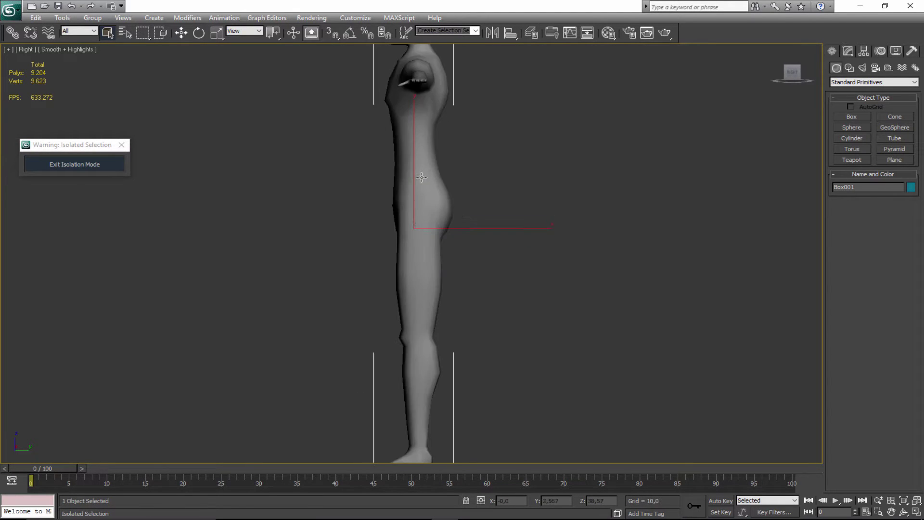
middle_drag(418, 179, 462, 169)
scroll(458, 198, up, 2)
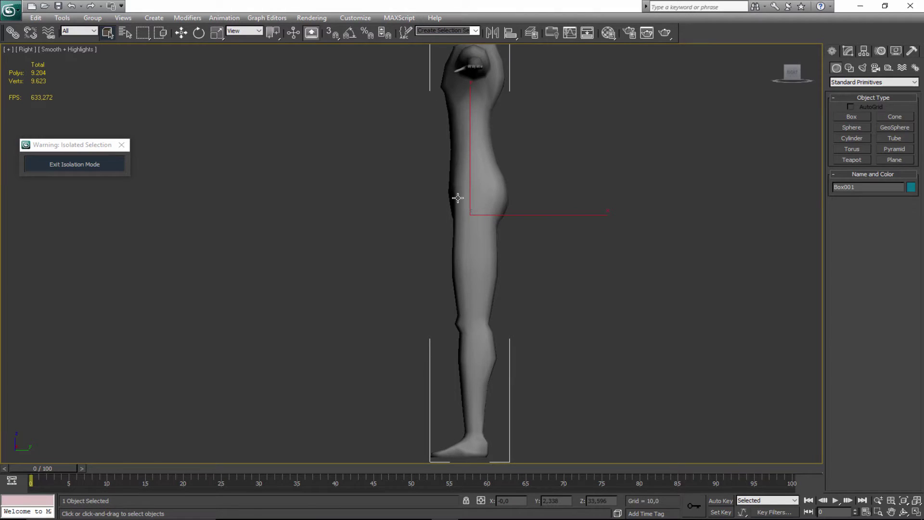
- Show edged faces on the isolated body and clear the selection
key(F4)
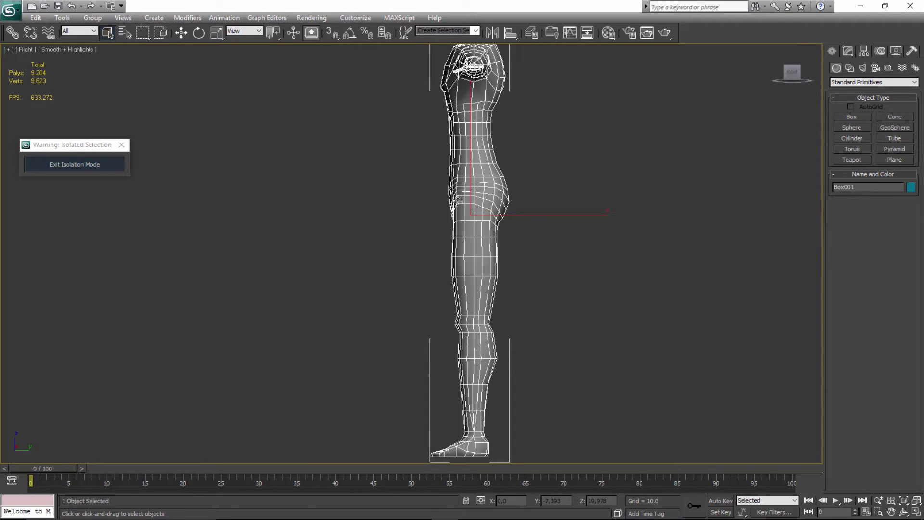
middle_drag(440, 213, 397, 224)
click(559, 160)
middle_drag(558, 160, 527, 209)
scroll(518, 211, down, 2)
scroll(492, 215, up, 2)
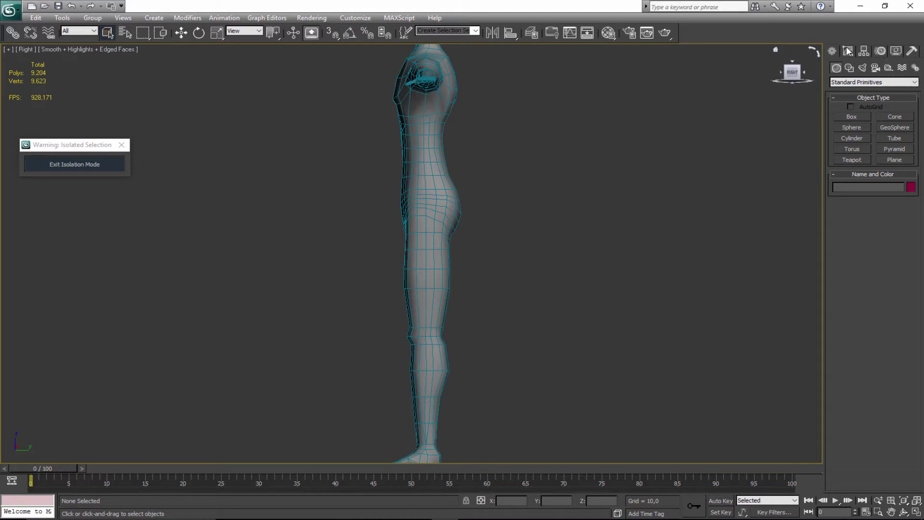
- Start the Bones tool and display the body as wireframe with the leg framed in the Right view
click(916, 69)
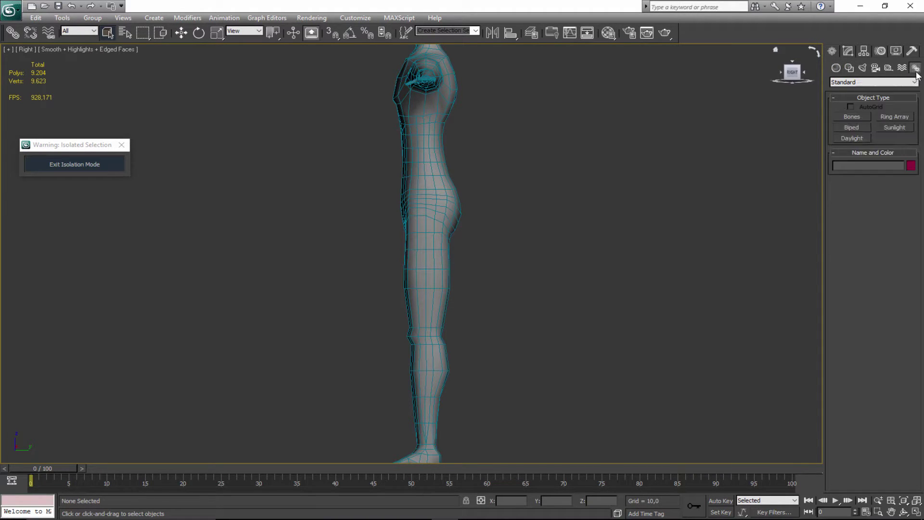
click(848, 119)
middle_drag(560, 194, 527, 128)
scroll(557, 133, up, 2)
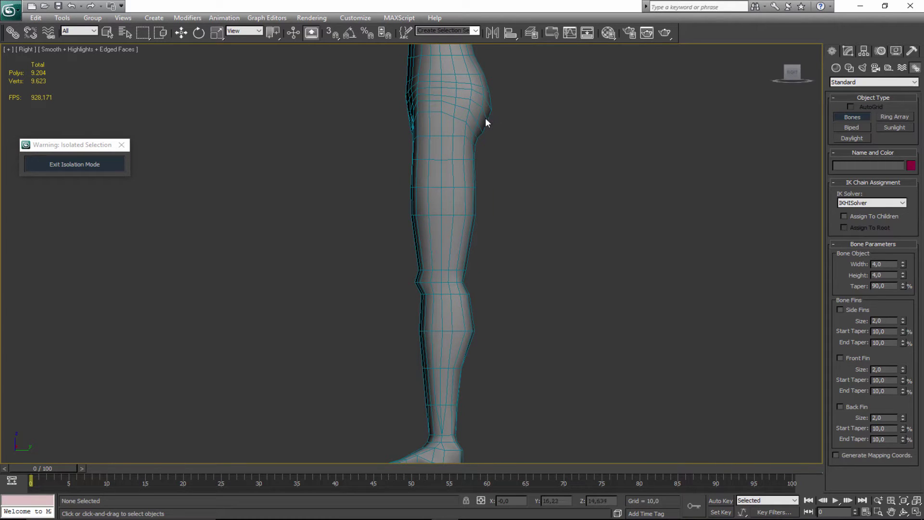
key(F3)
middle_drag(463, 126, 453, 131)
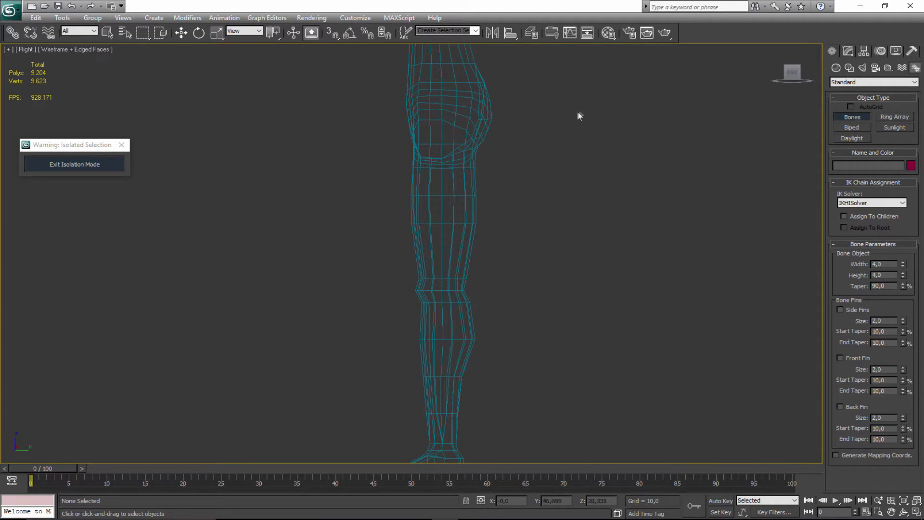
- Draw a trial chain of four leg and foot bones in the empty space behind the body
click(617, 104)
click(598, 243)
click(609, 383)
right_click(609, 382)
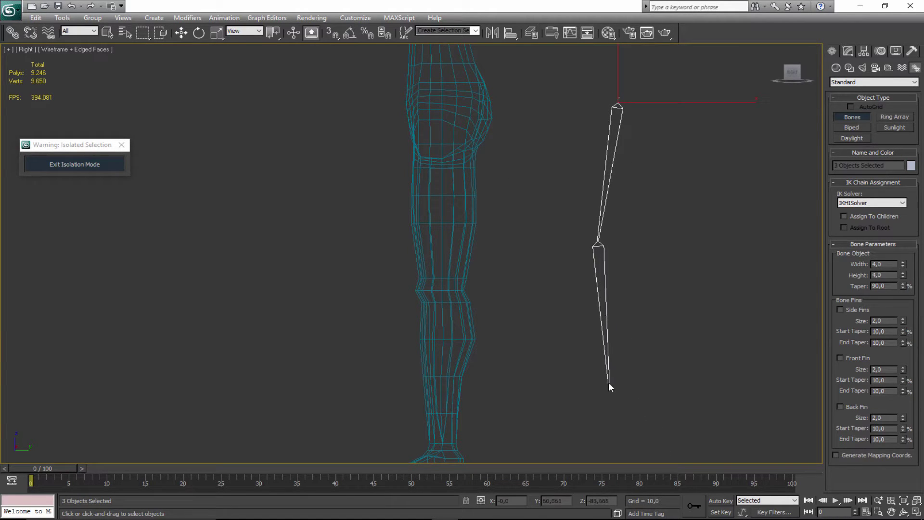
click(587, 451)
click(525, 452)
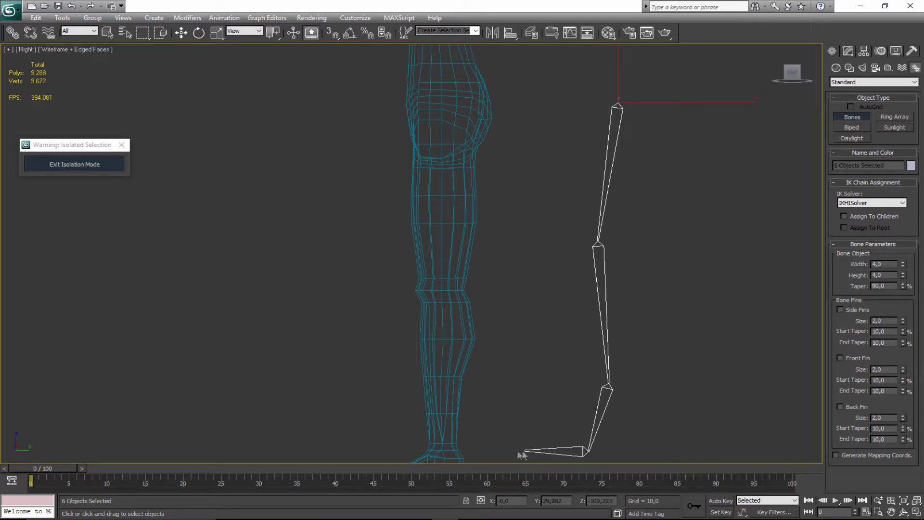
right_click(525, 397)
- Leave bone creation and delete the entire trial bone chain beside the body
key(bracketright)
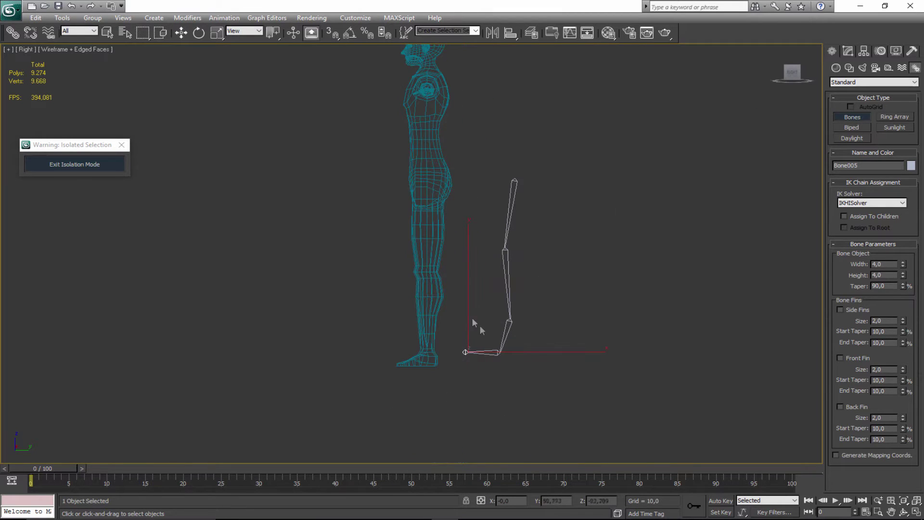
middle_drag(446, 203, 455, 222)
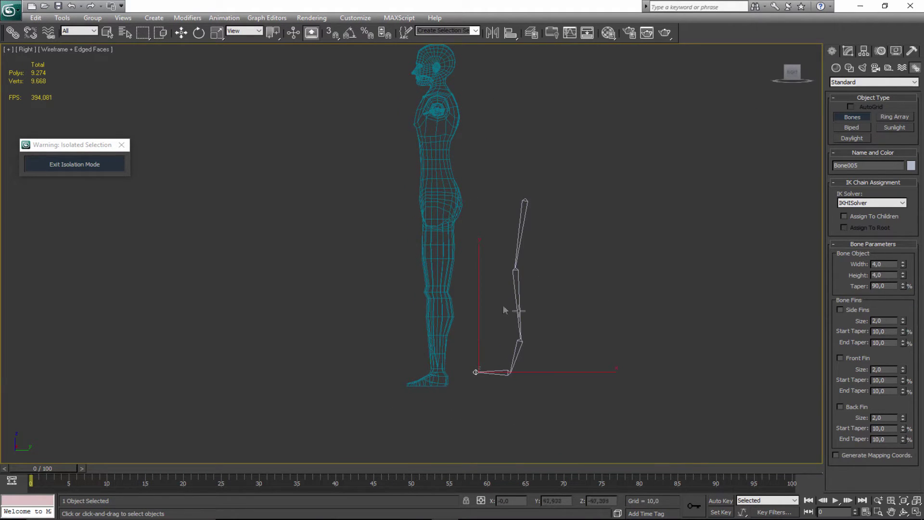
right_click(536, 260)
double_click(525, 200)
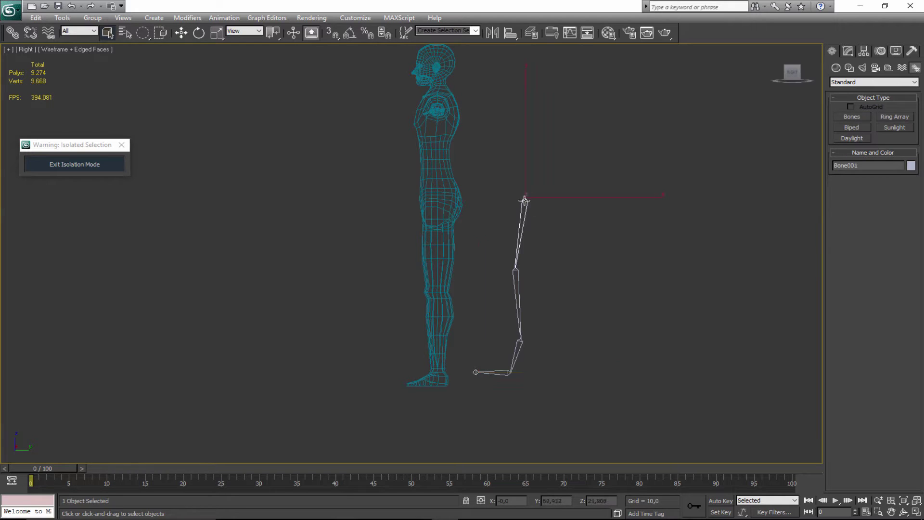
key(Delete)
- Draw a four-bone leg chain inside the mesh in the Right view, from hip through knee, ankle and ball of foot to toes
scroll(475, 241, up, 4)
middle_drag(475, 241, 440, 124)
middle_drag(446, 166, 449, 186)
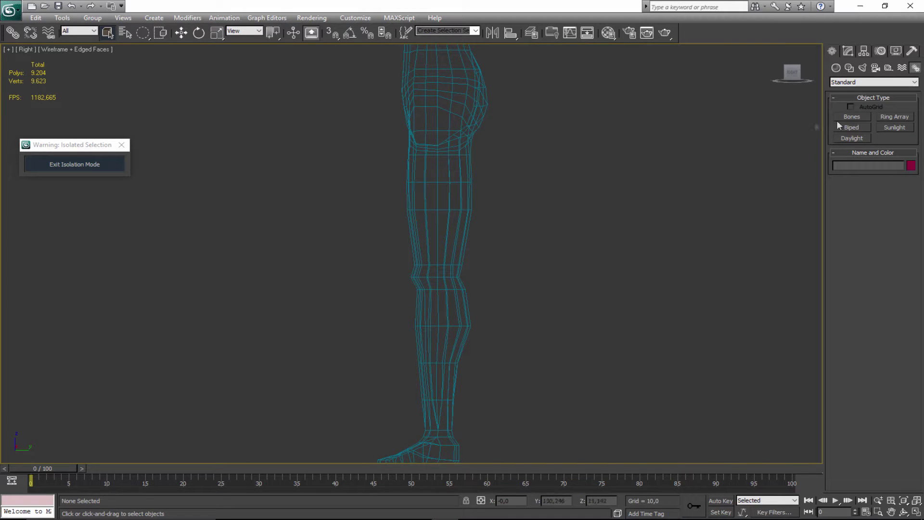
click(852, 117)
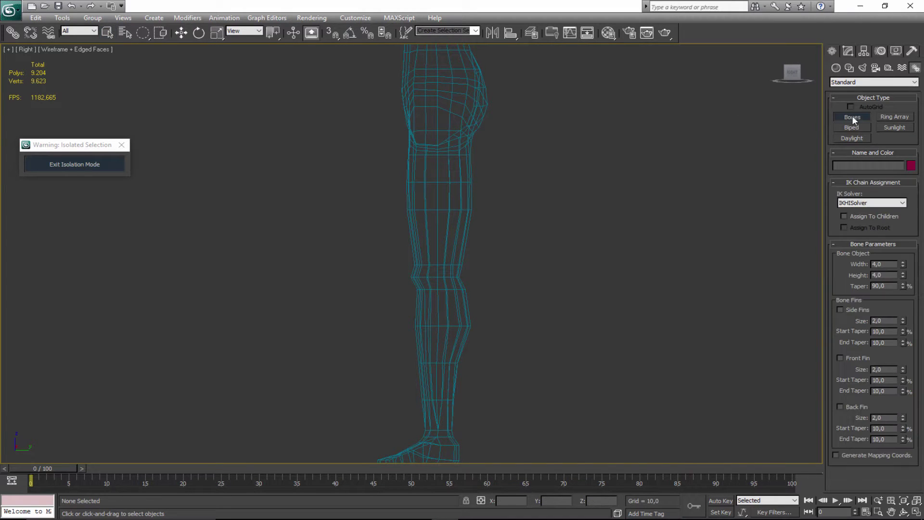
click(438, 90)
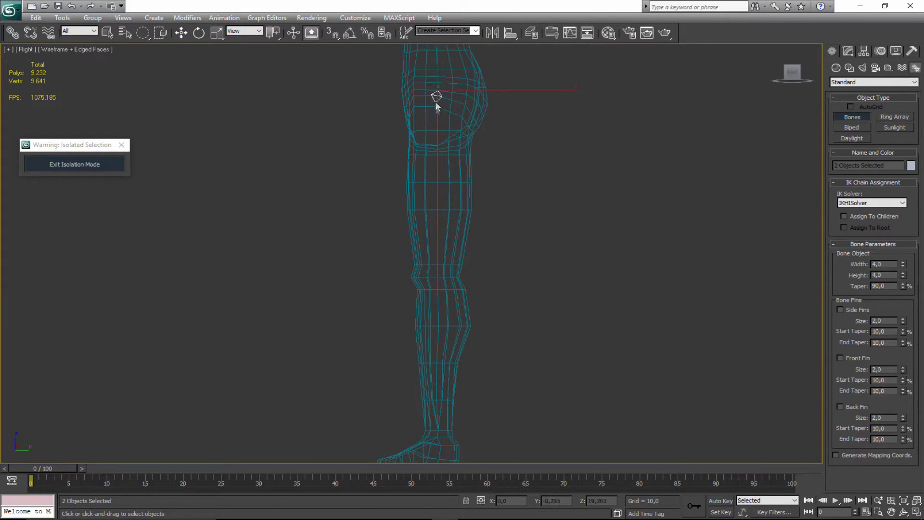
click(433, 275)
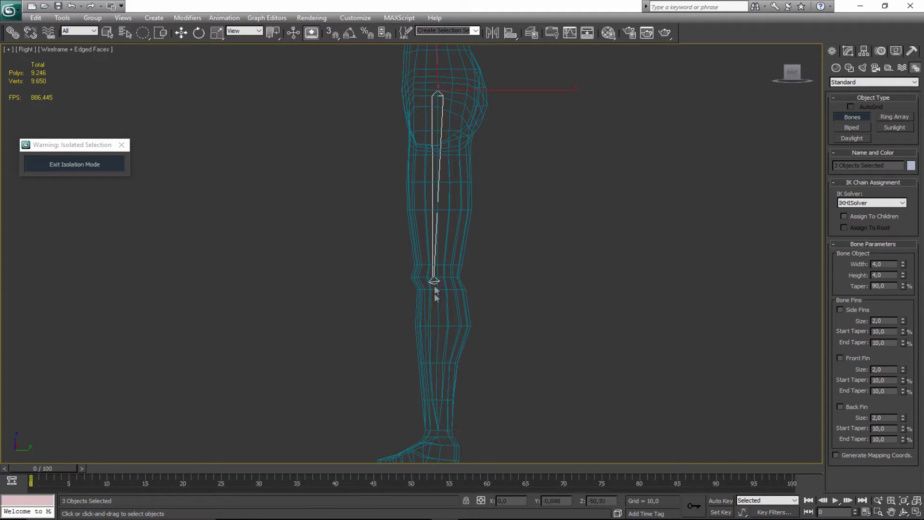
click(438, 434)
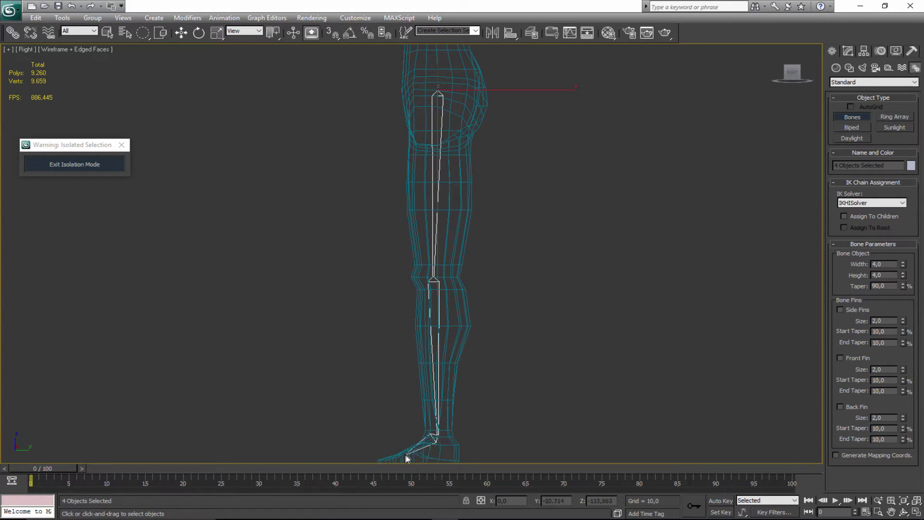
click(375, 460)
right_click(375, 460)
- Move the chain's root thigh bone about 11.9 units along X in the Front view, placing the chain inside the character's left leg
middle_drag(377, 345, 347, 314)
scroll(368, 225, down, 2)
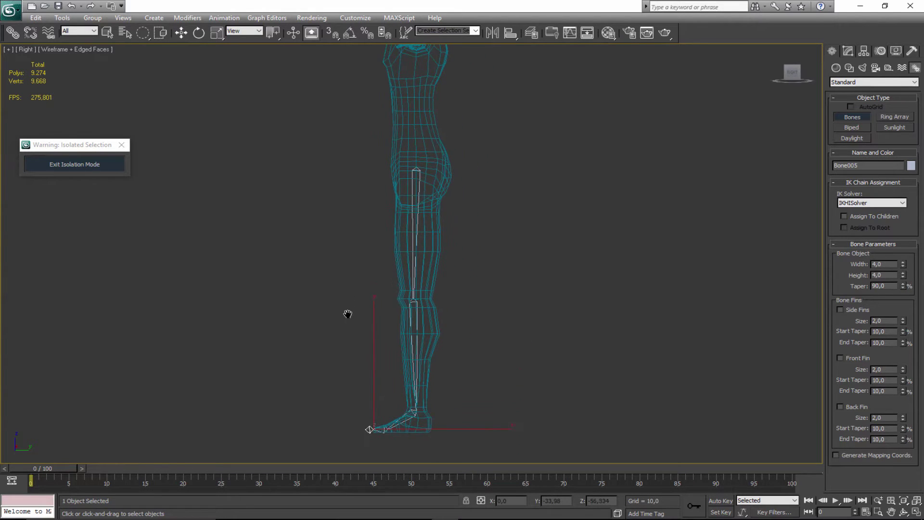
key(p)
scroll(377, 240, down, 2)
alt+middle_drag(377, 240, 382, 210)
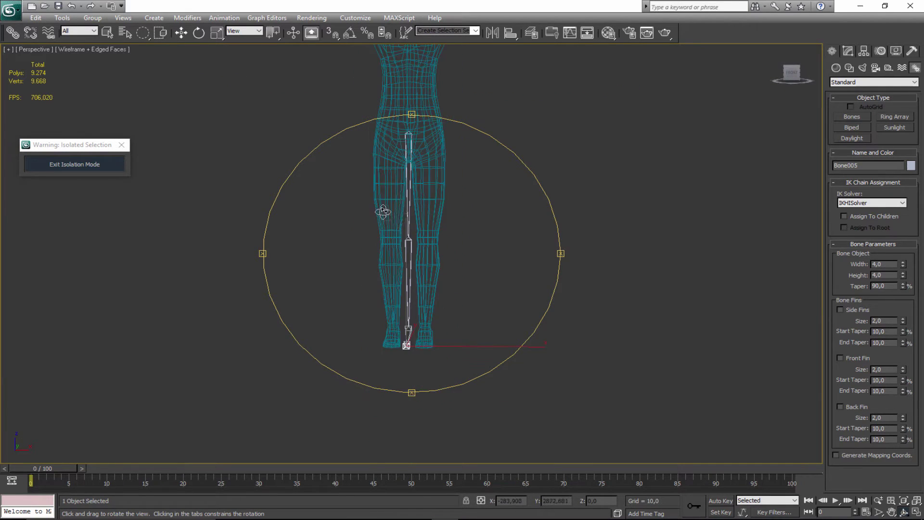
middle_drag(400, 279, 413, 297)
key(w)
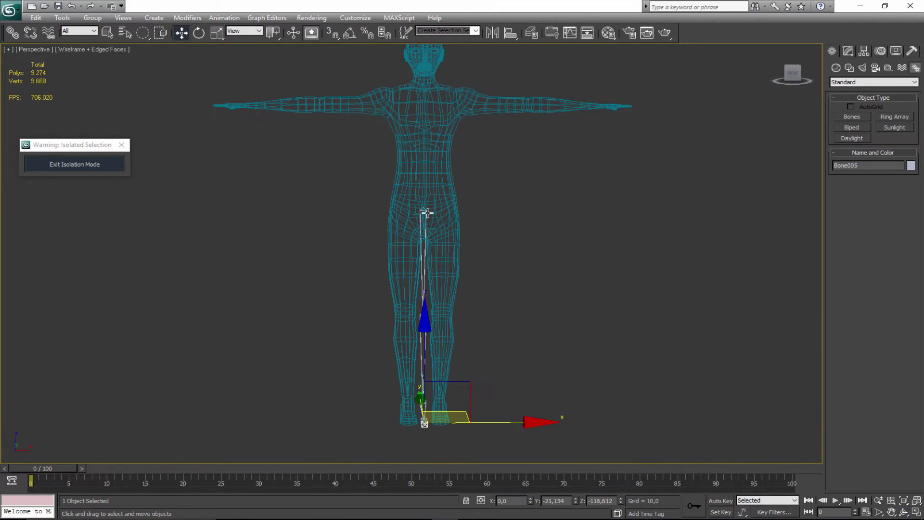
click(428, 212)
click(424, 276)
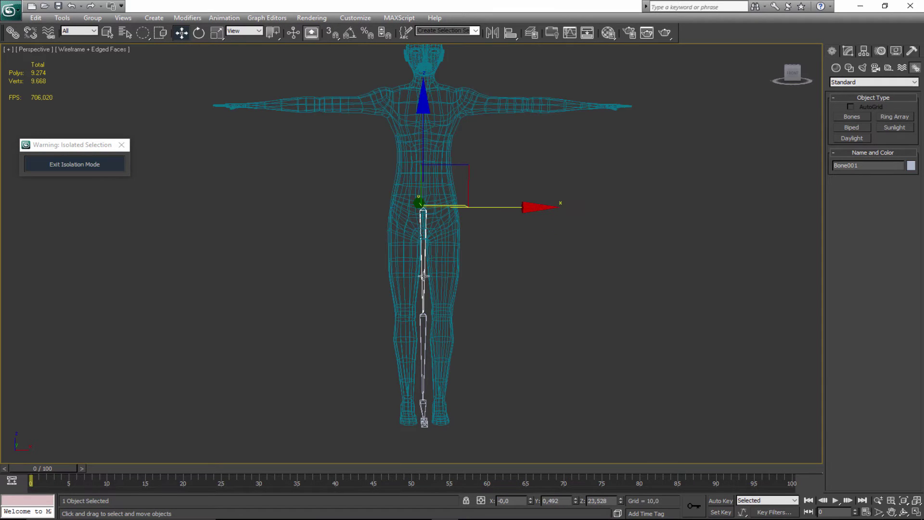
mouse_move(424, 276)
middle_down()
mouse_move(367, 308)
mouse_move(427, 237)
mouse_move(431, 269)
middle_up()
key(f)
scroll(477, 266, up, 5)
scroll(458, 263, down, 1)
middle_drag(448, 240, 441, 210)
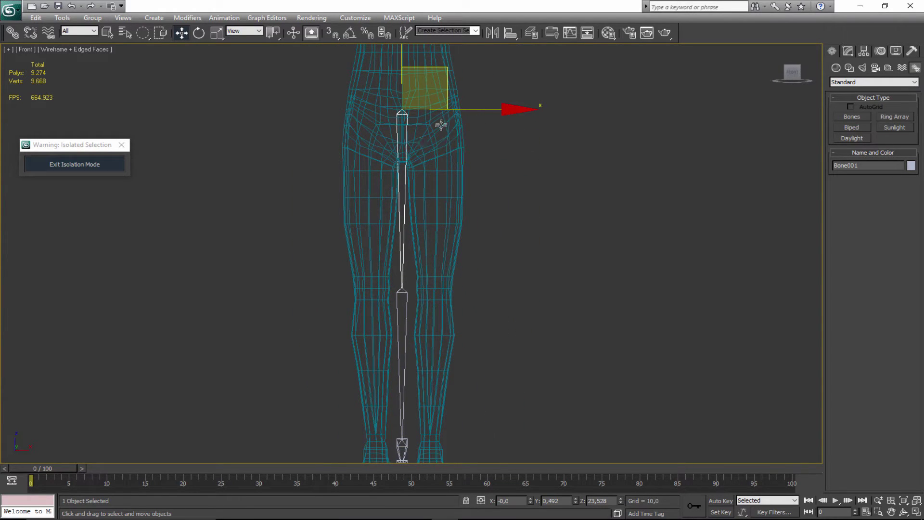
scroll(382, 164, down, 2)
middle_drag(382, 165, 357, 202)
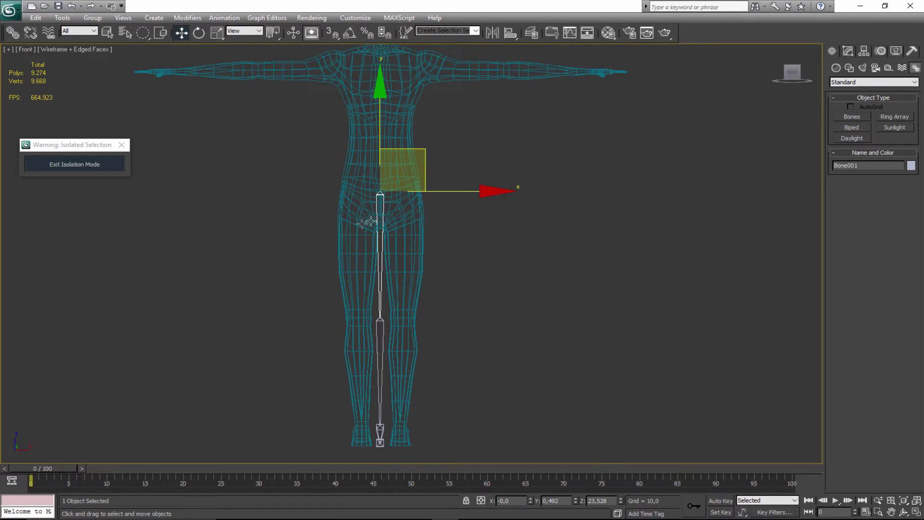
drag(479, 191, 501, 191)
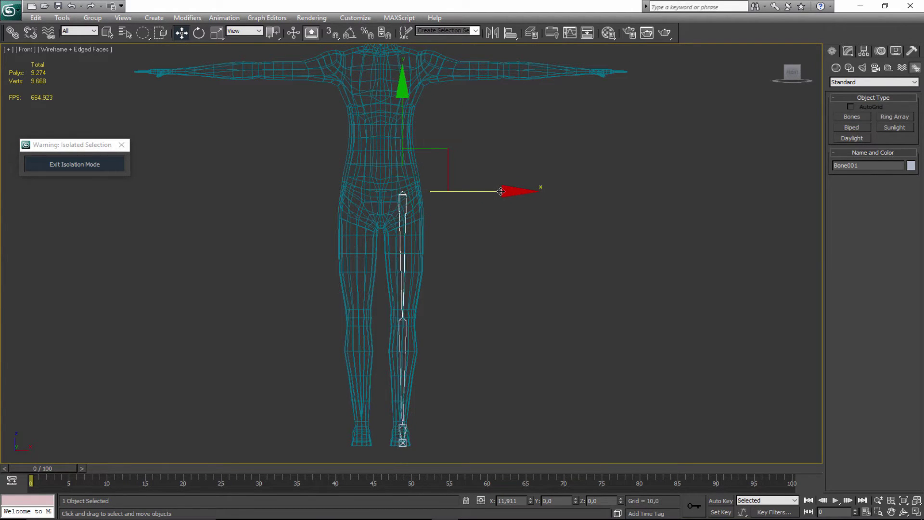
- Fine-tune the root thigh bone's sideways position to about X 12.74 so the chain runs through the middle of the left leg
scroll(474, 253, up, 3)
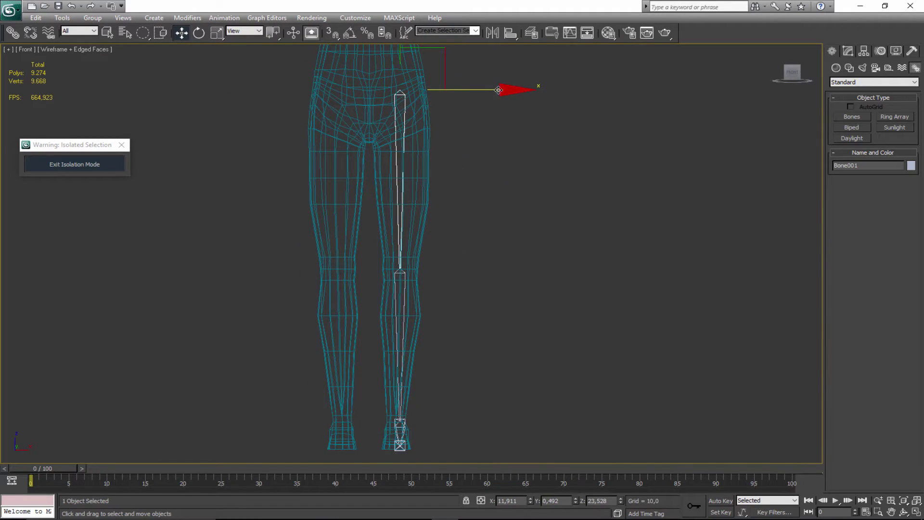
drag(498, 91, 501, 90)
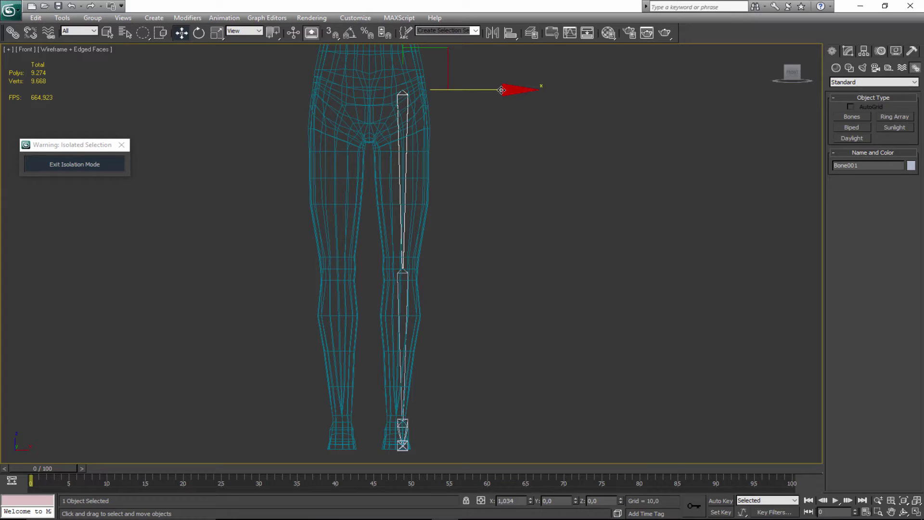
drag(502, 90, 499, 90)
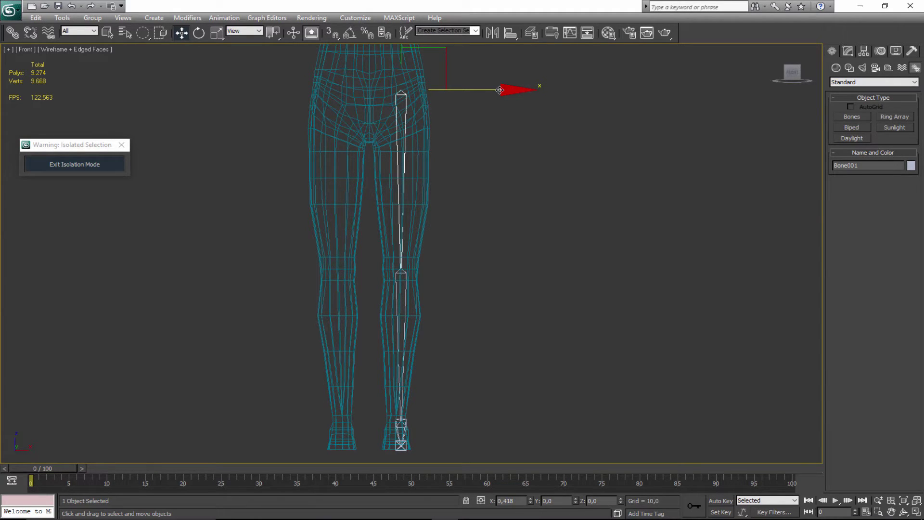
middle_drag(479, 151, 502, 213)
scroll(524, 198, up, 2)
middle_drag(510, 178, 509, 134)
scroll(496, 126, down, 2)
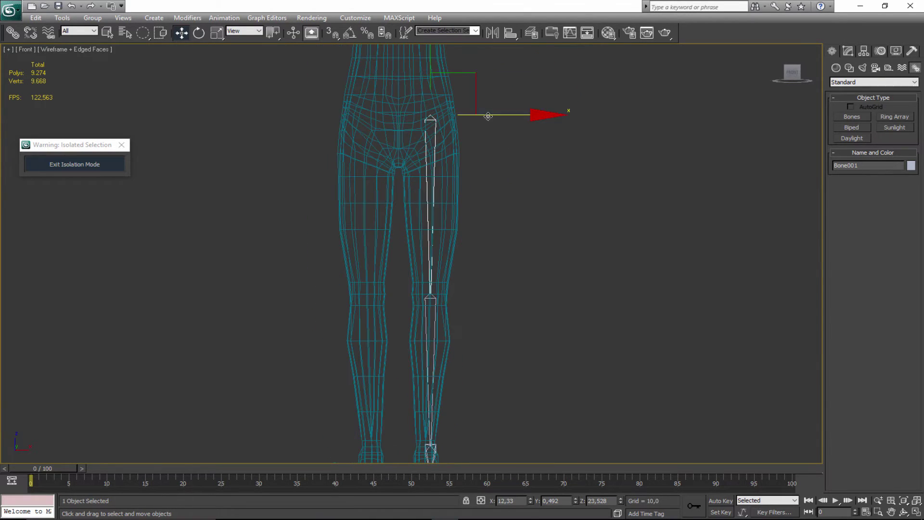
middle_drag(439, 167, 441, 120)
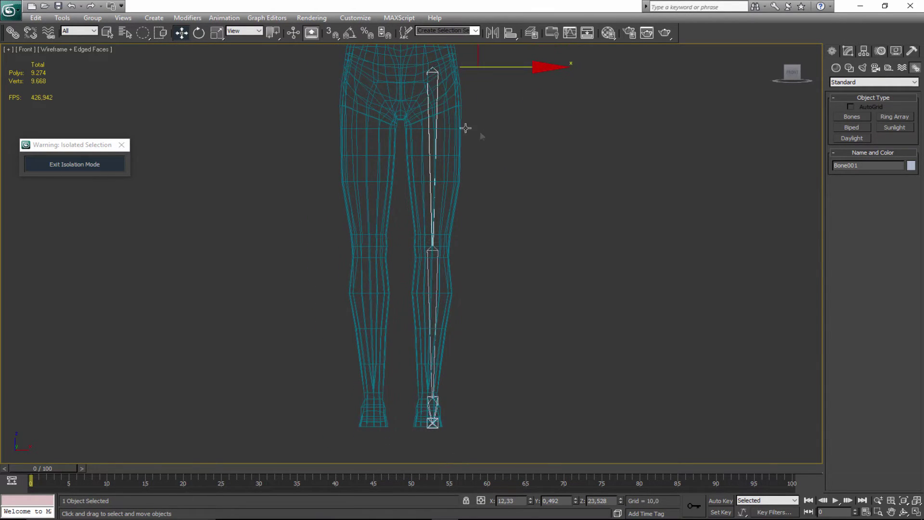
middle_drag(481, 143, 482, 172)
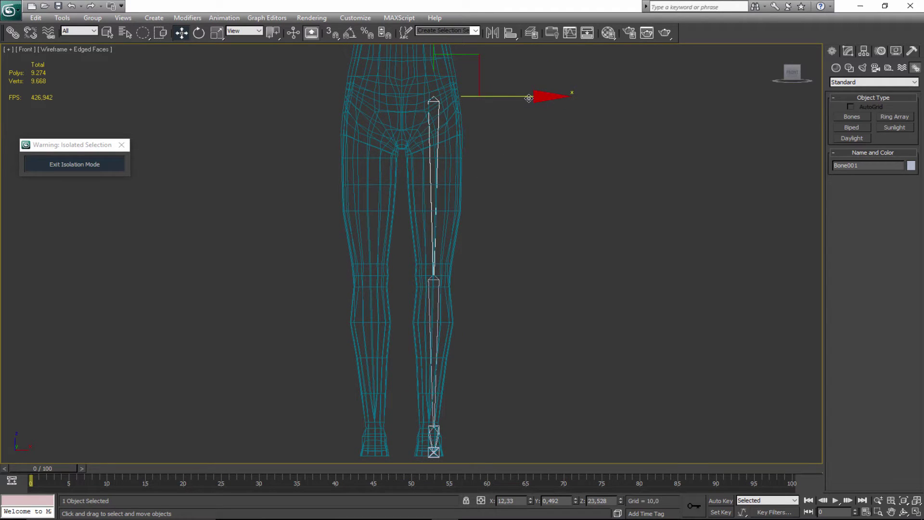
drag(529, 98, 530, 99)
middle_drag(480, 222, 487, 154)
middle_drag(469, 186, 476, 261)
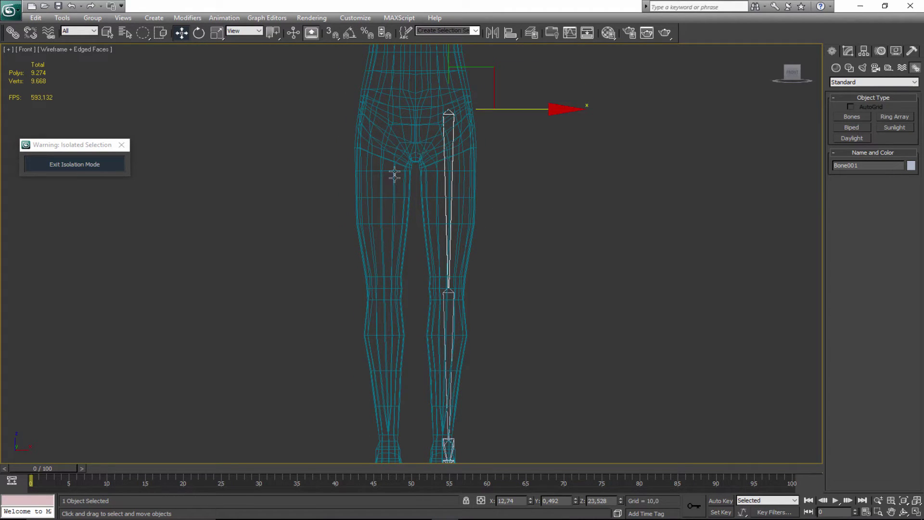
- Rotate the thigh bone slightly inward in the Front view so the chain follows the leg down to the ankle
middle_drag(489, 238, 472, 223)
key(e)
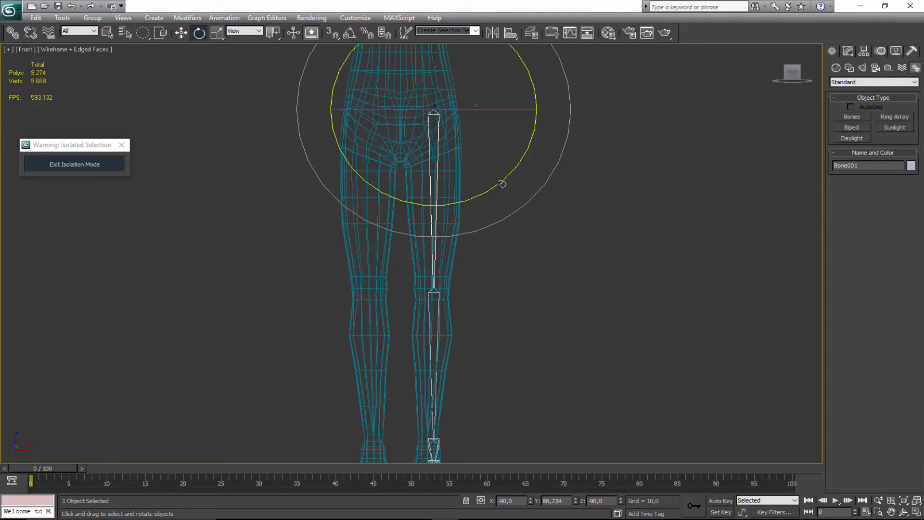
drag(502, 184, 500, 182)
middle_drag(475, 270, 451, 160)
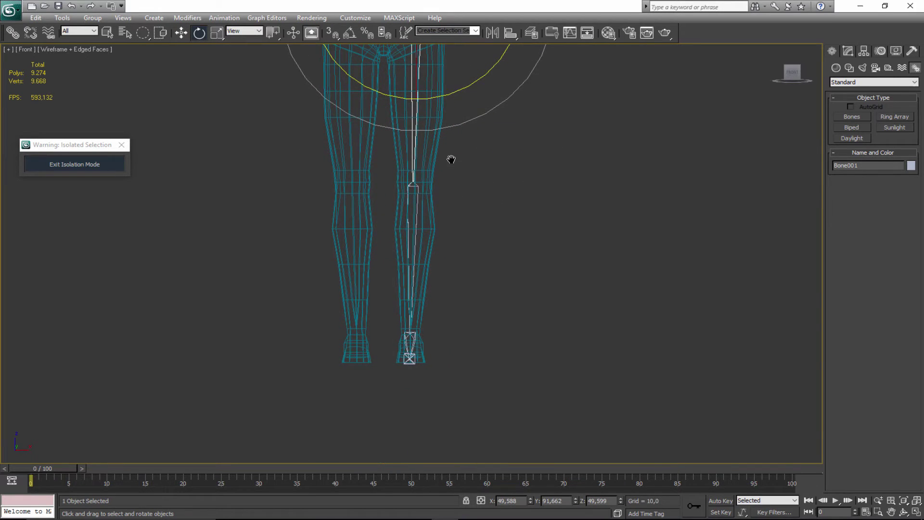
middle_drag(437, 336, 427, 266)
- Set the reference coordinate system to Local, try a slight rotation of the foot bone, and clear the selection
scroll(427, 266, up, 8)
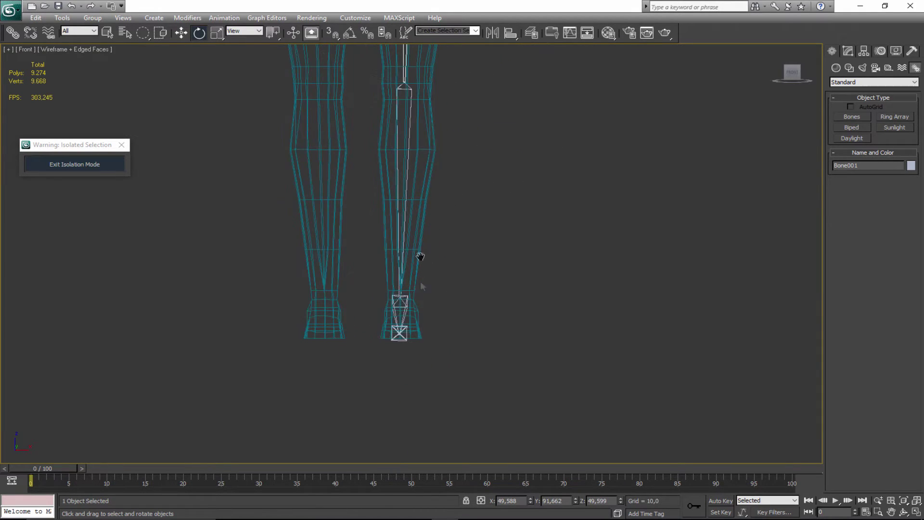
click(392, 212)
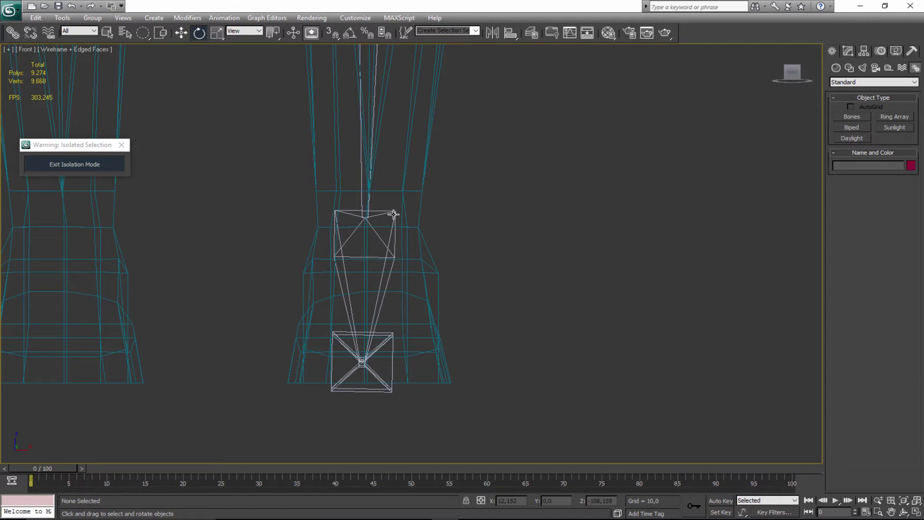
click(246, 30)
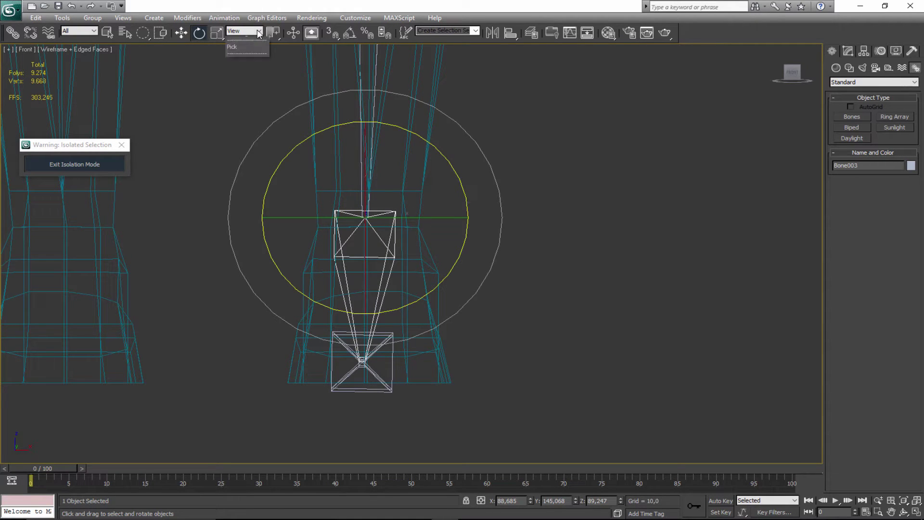
click(253, 65)
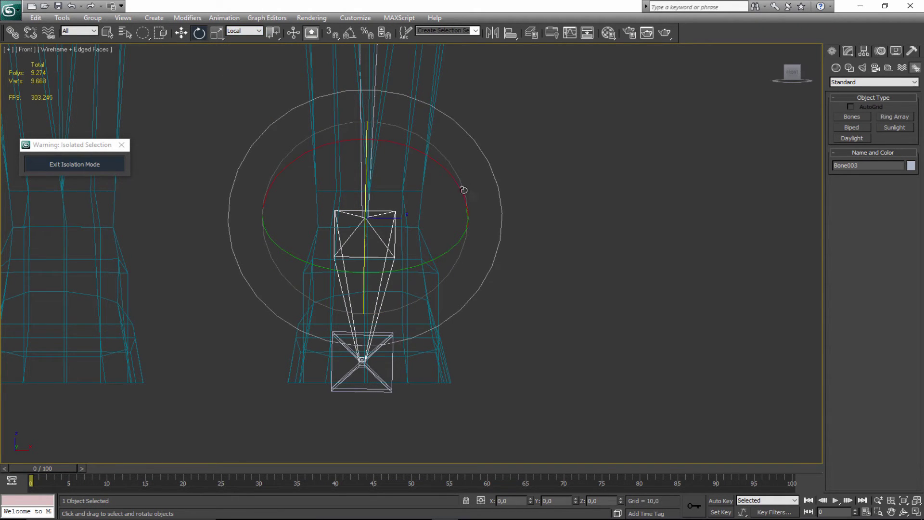
drag(459, 186, 460, 186)
click(449, 204)
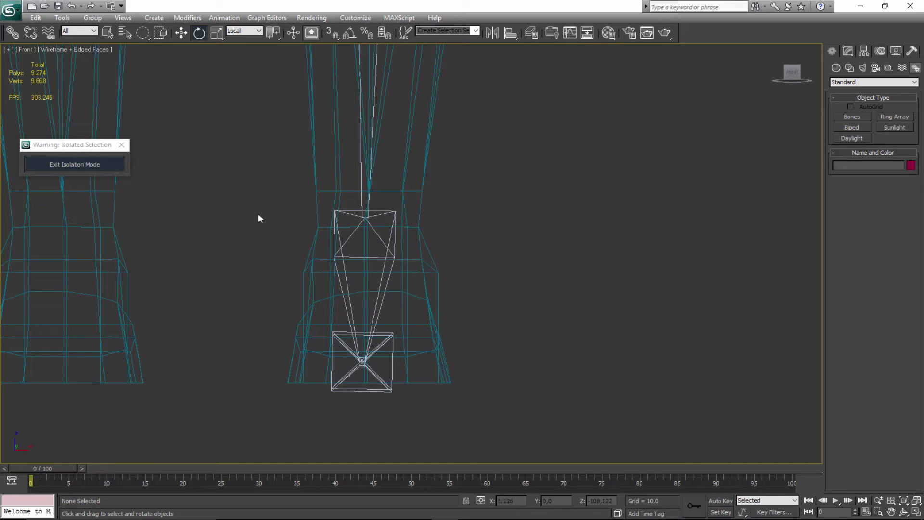
- Examine in the Perspective view how the bone chain fits inside the foot, leg and hip of the mesh
scroll(375, 225, down, 4)
middle_drag(375, 225, 366, 262)
key(p)
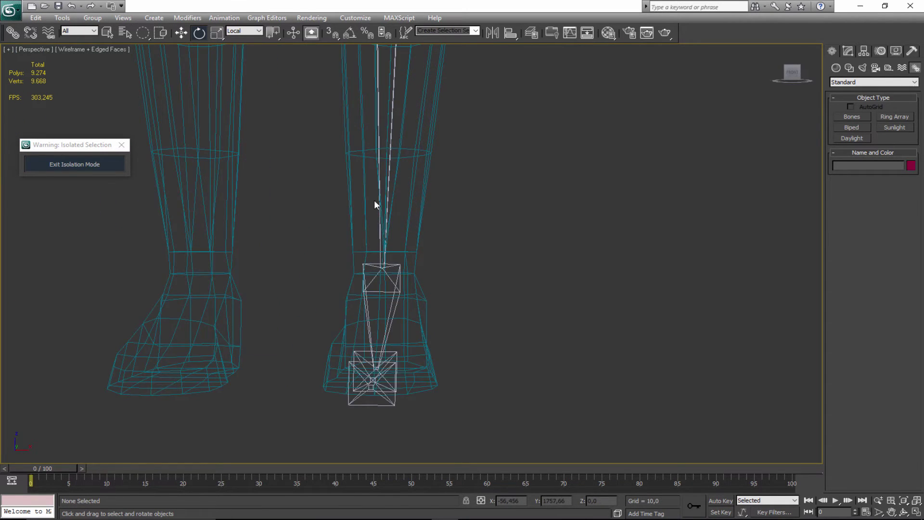
key(z)
key(ctrl+r)
scroll(424, 274, down, 3)
drag(421, 299, 440, 285)
drag(416, 348, 440, 287)
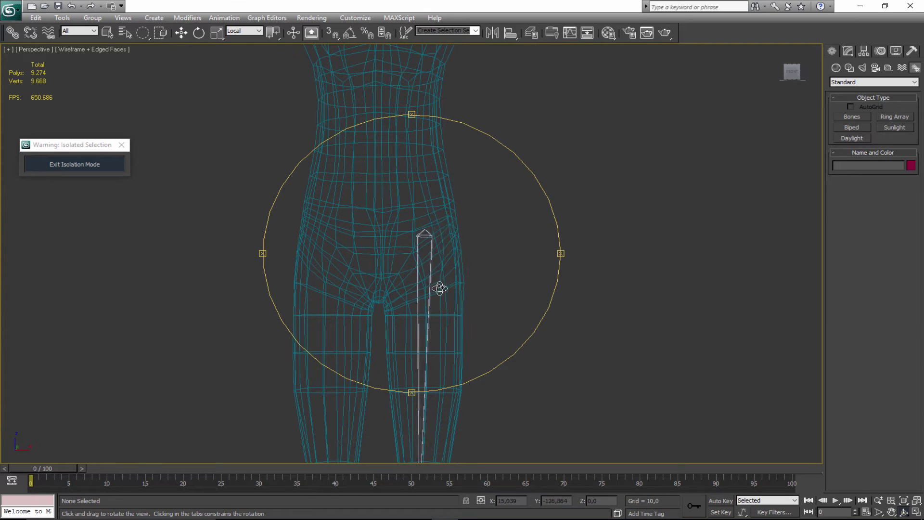
right_click(443, 260)
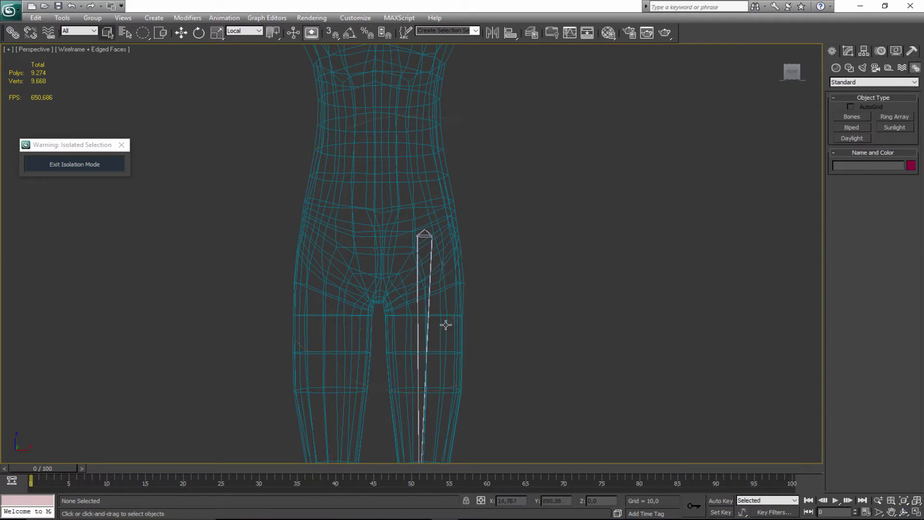
middle_drag(431, 241, 421, 299)
scroll(421, 298, up, 2)
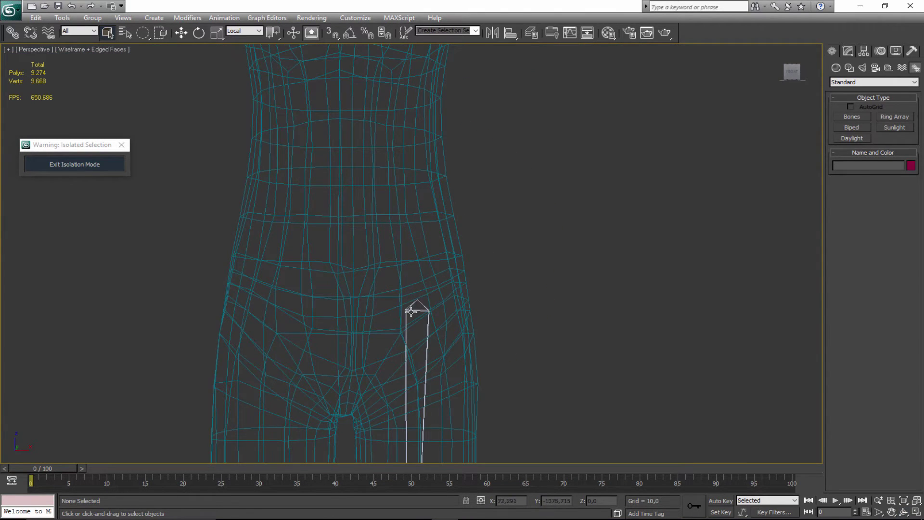
- Select the thigh bone in the Front view and rotate it very slightly to refine its alignment with the leg
key(f)
scroll(402, 251, up, 5)
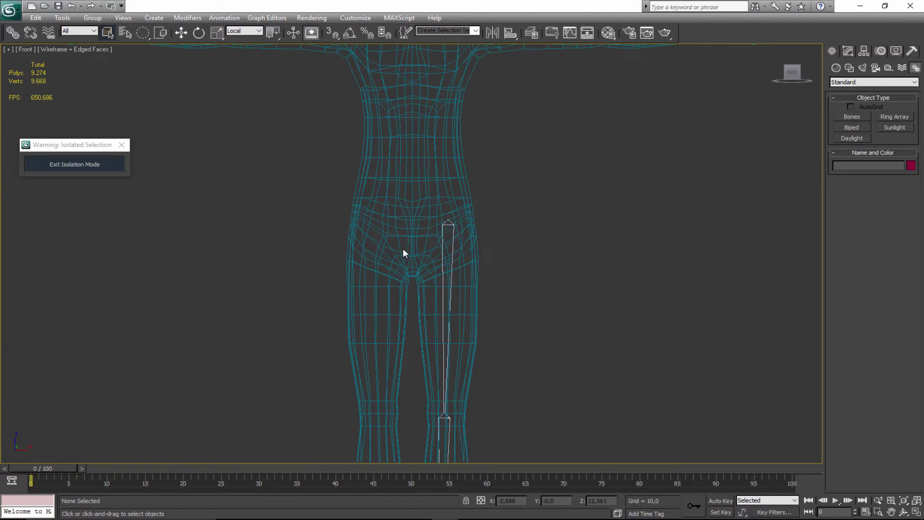
middle_drag(367, 223, 331, 151)
scroll(334, 168, down, 2)
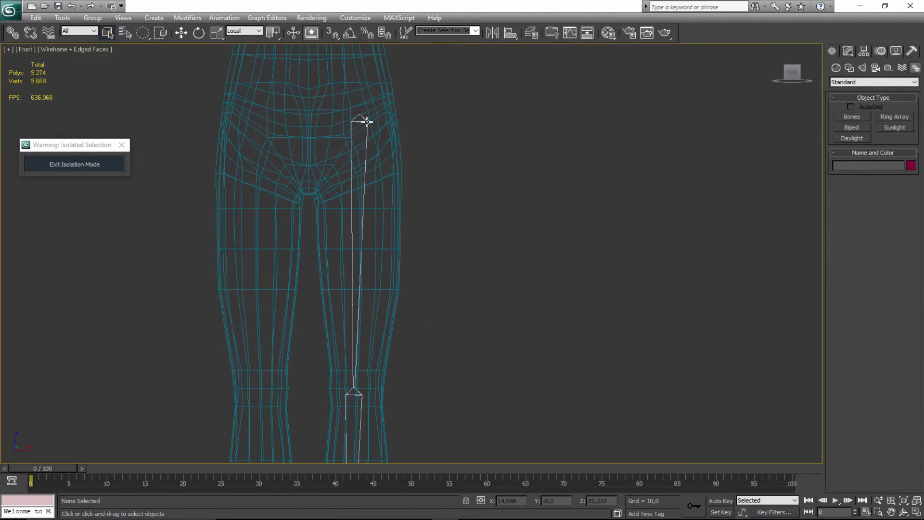
click(368, 120)
click(368, 120)
middle_drag(363, 170, 355, 142)
key(c)
click(492, 296)
middle_drag(481, 273, 472, 362)
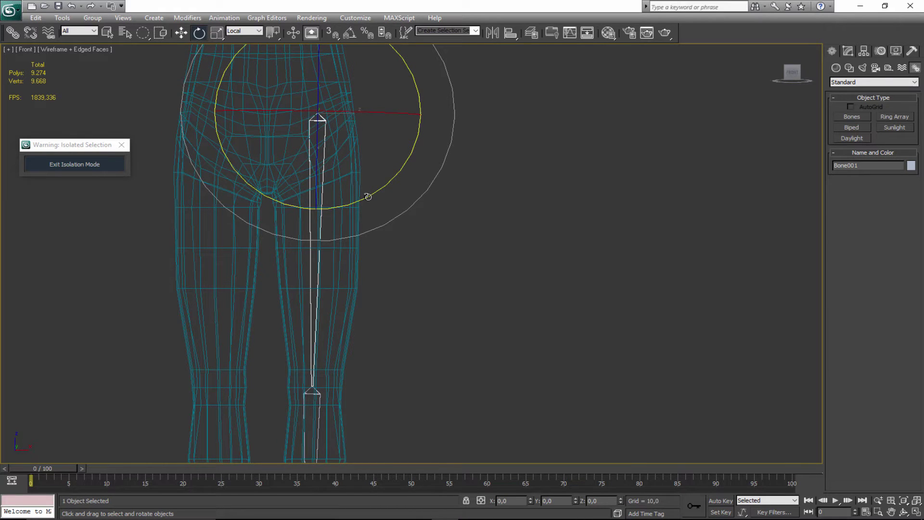
drag(368, 197, 369, 197)
- Select the shin bone in the Front view and try rotating it about the knee
scroll(413, 260, down, 3)
middle_drag(423, 278, 420, 250)
scroll(411, 255, up, 3)
scroll(395, 181, down, 3)
click(373, 267)
click(369, 265)
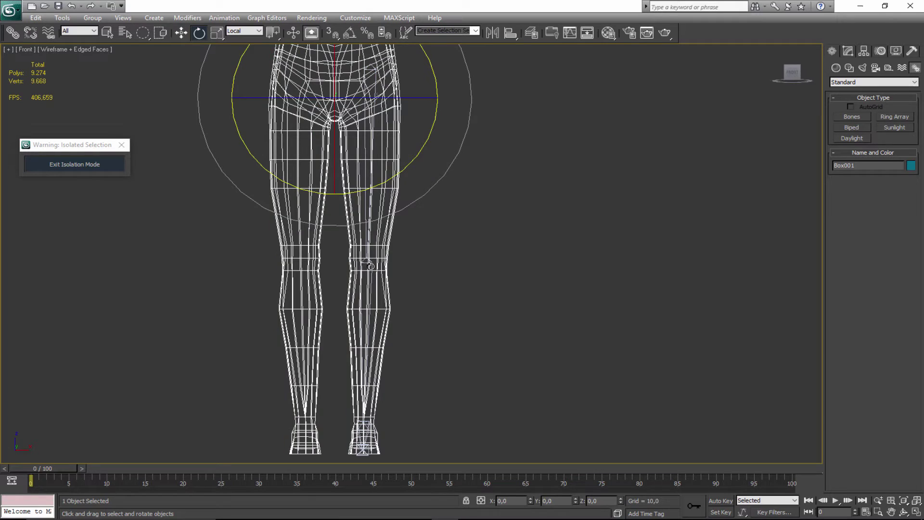
key(q)
scroll(391, 260, up, 3)
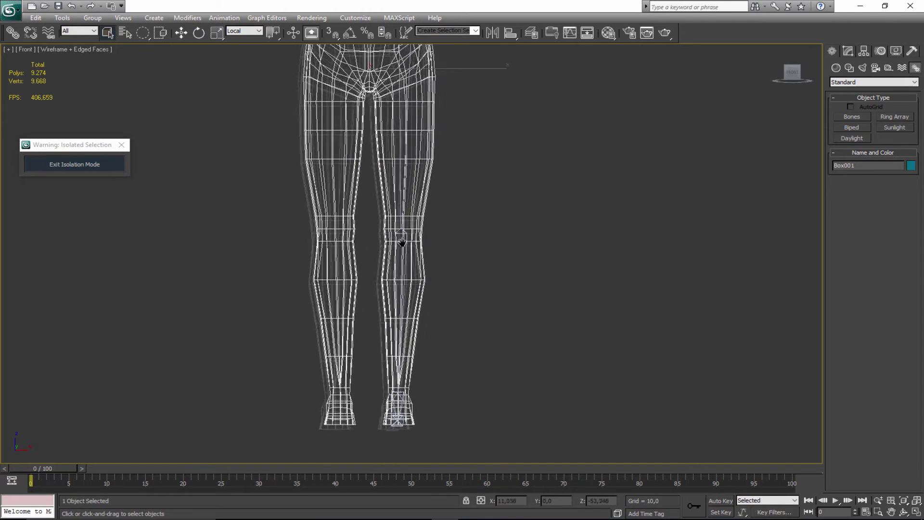
click(401, 259)
key(e)
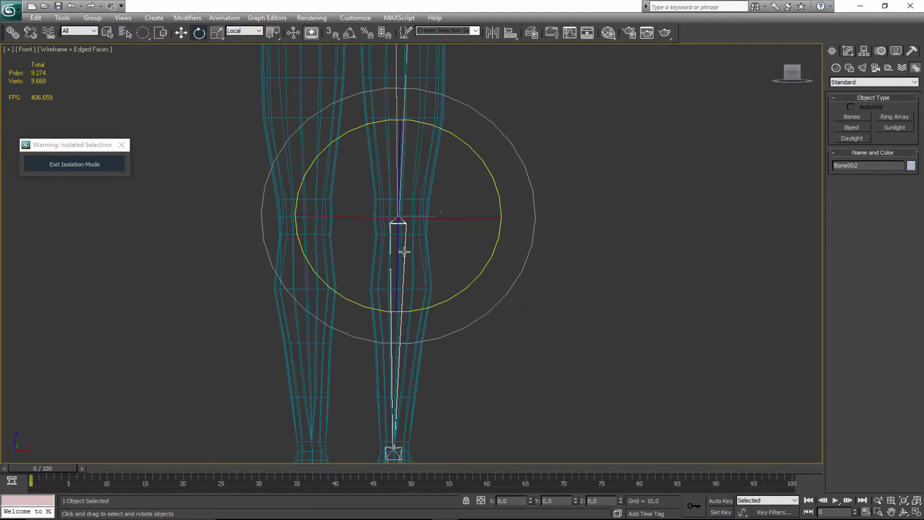
drag(470, 275, 454, 295)
right_click(454, 295)
key(q)
scroll(465, 185, down, 3)
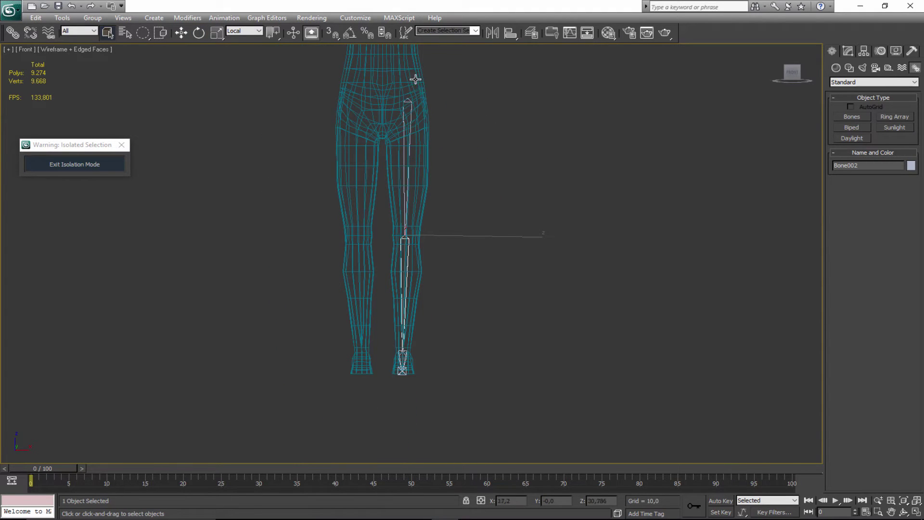
- Select the thigh bone in the Front view and try a very slight rotation about the hip
middle_drag(470, 128, 455, 200)
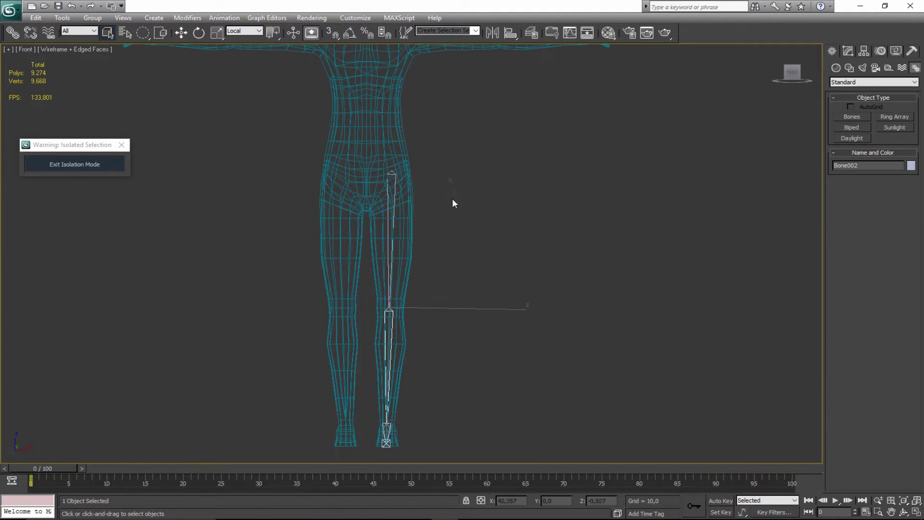
click(393, 172)
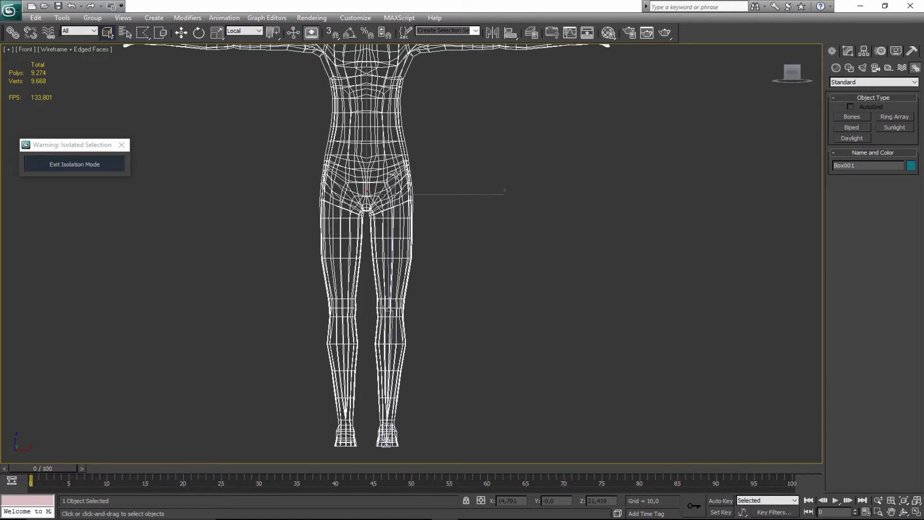
click(393, 177)
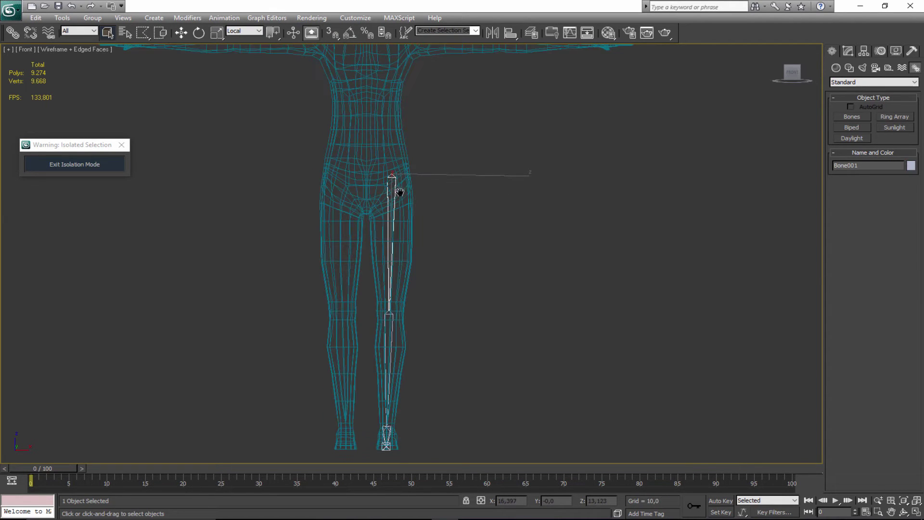
key(e)
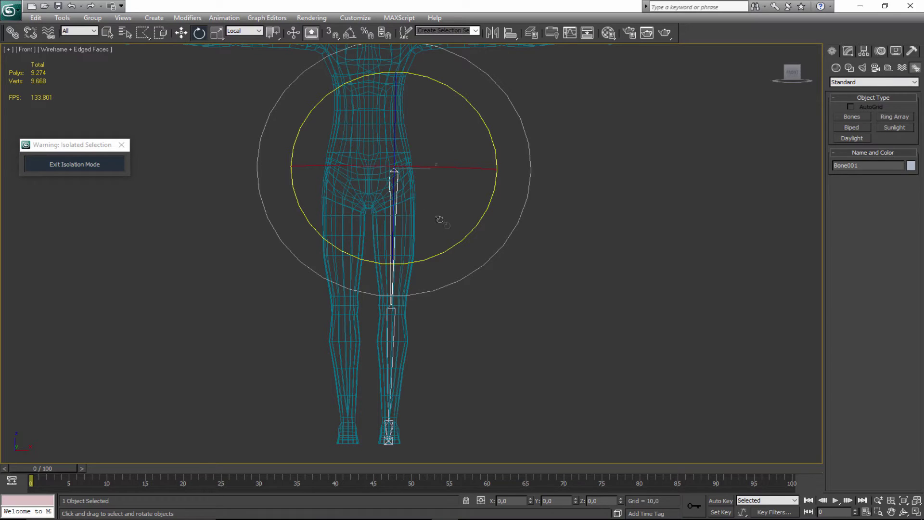
mouse_move(455, 246)
mouse_down()
mouse_move(462, 264)
mouse_move(438, 256)
mouse_move(451, 243)
mouse_up()
key(q)
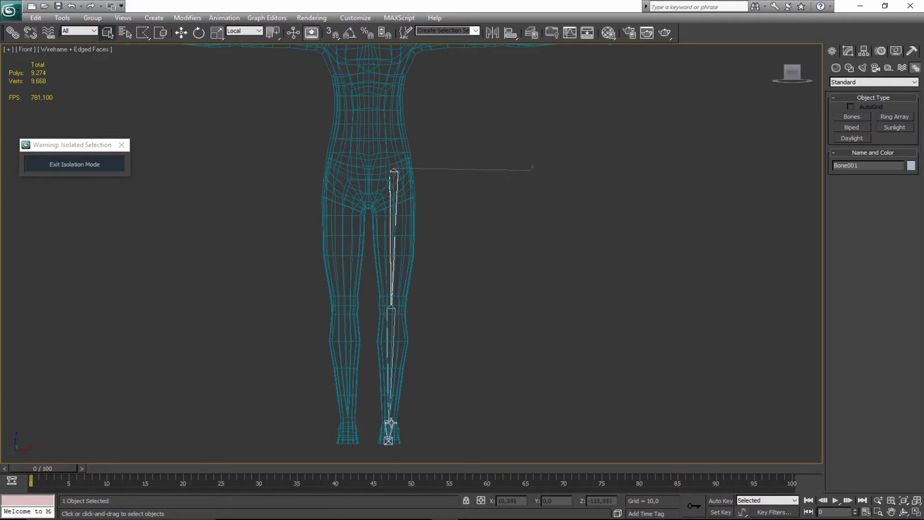
- Move the thigh bone about 0.8 units outward along X in the Front view so the chain sits centrally in the leg
scroll(435, 238, up, 3)
key(w)
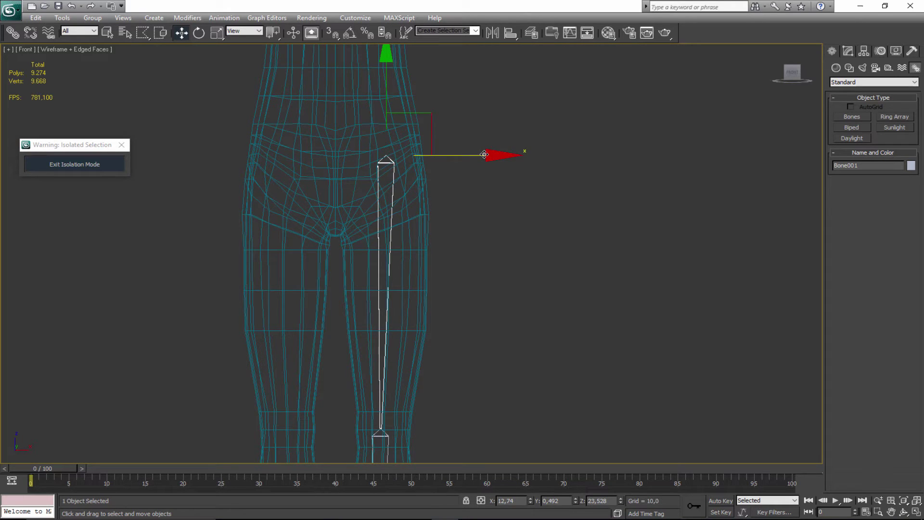
drag(485, 154, 487, 155)
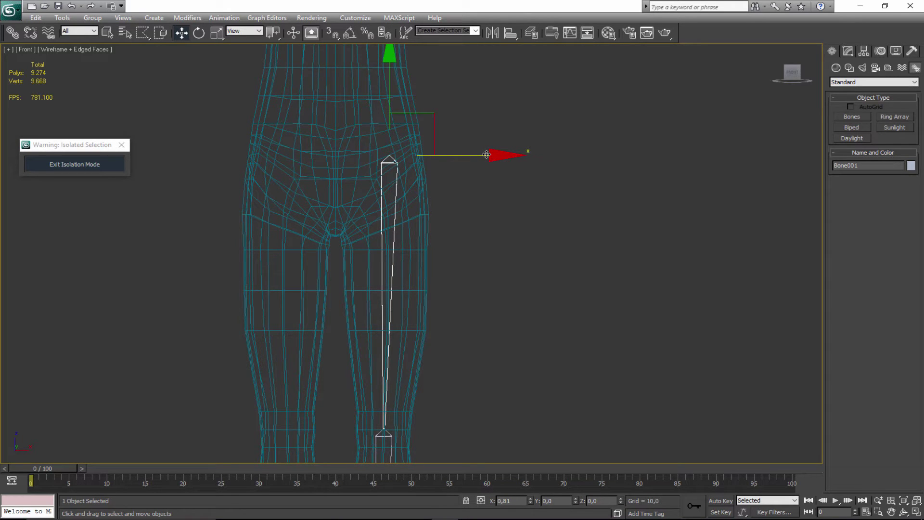
middle_drag(486, 155, 443, 472)
- Rotate the thigh bone about 0.2 degrees in the Front view to line the chain up with the knee and ankle
scroll(394, 397, down, 3)
middle_drag(388, 375, 389, 469)
middle_drag(449, 340, 452, 363)
key(e)
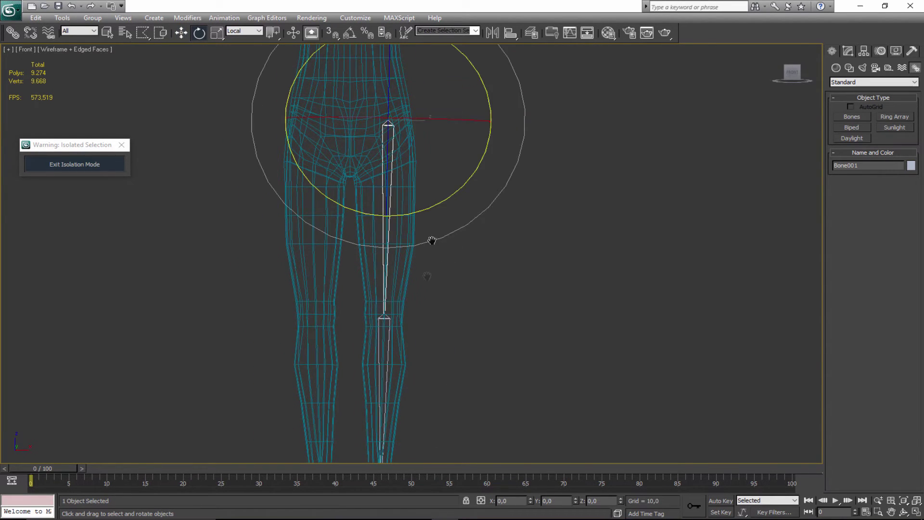
middle_drag(432, 241, 445, 190)
drag(448, 110, 450, 114)
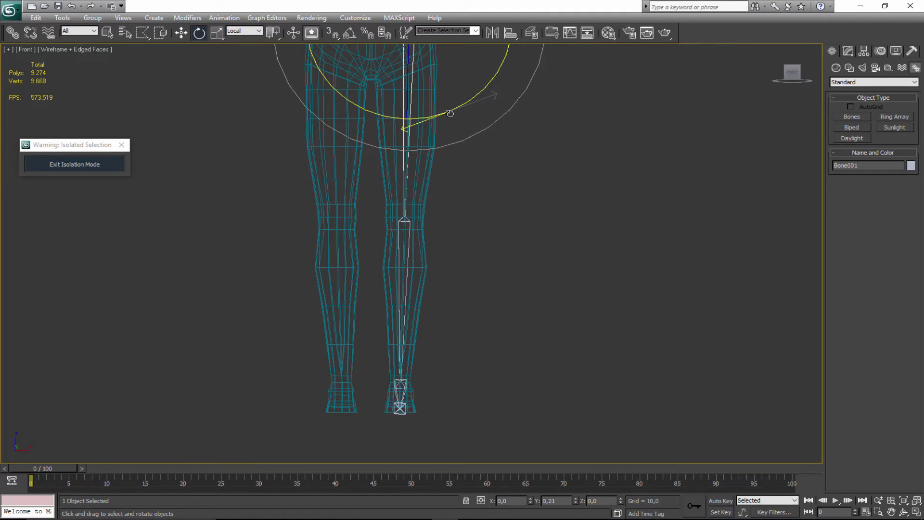
- Orbit around the body and display the bone chain from the side in the Right view
middle_drag(451, 206, 470, 296)
key(ctrl+r)
alt+middle_drag(381, 241, 332, 299)
alt+middle_drag(426, 244, 398, 289)
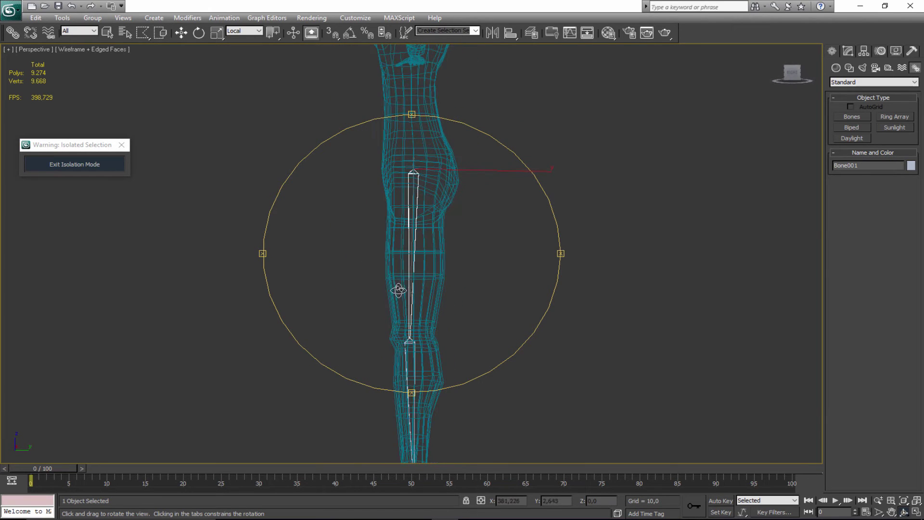
key(l)
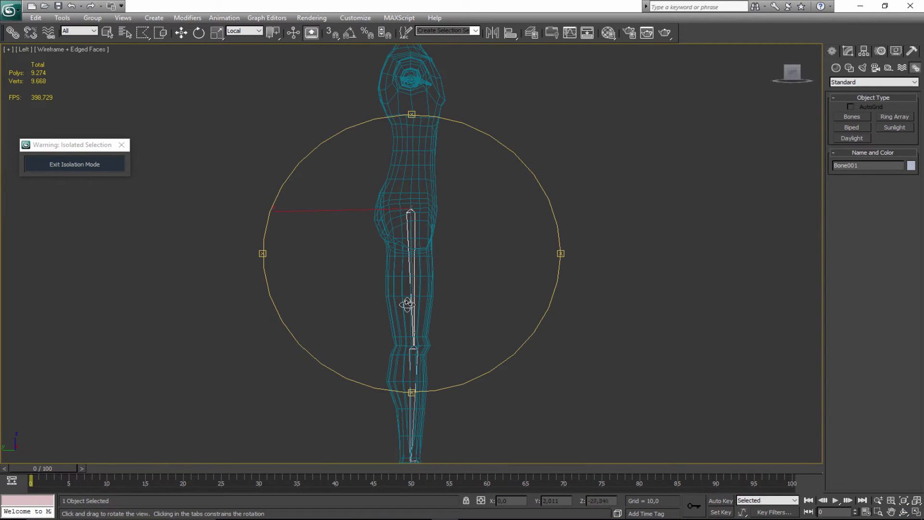
key(v)
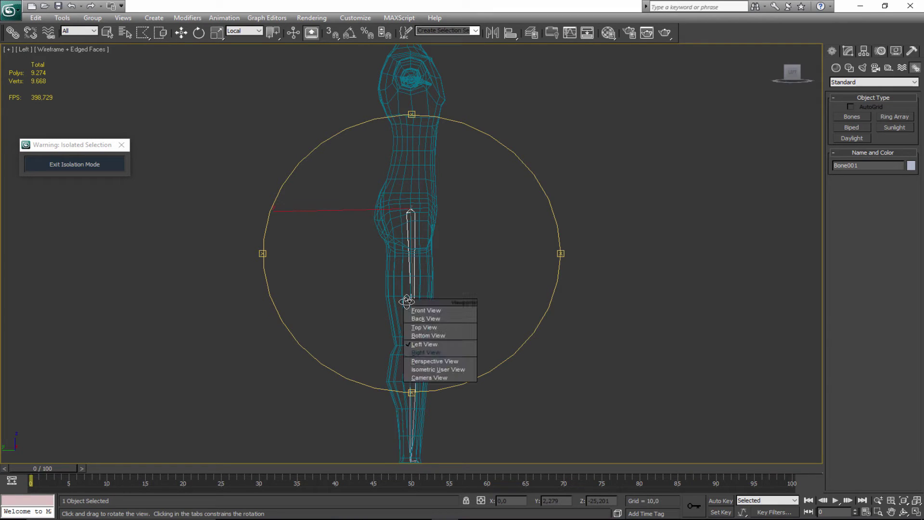
key(r)
right_click(378, 225)
- Examine in the Right view how the thigh and shin bones pass through the hip, knee and ankle, ending with the thigh bone selected
middle_drag(411, 270, 402, 211)
scroll(403, 210, up, 4)
scroll(413, 169, down, 4)
scroll(413, 157, up, 3)
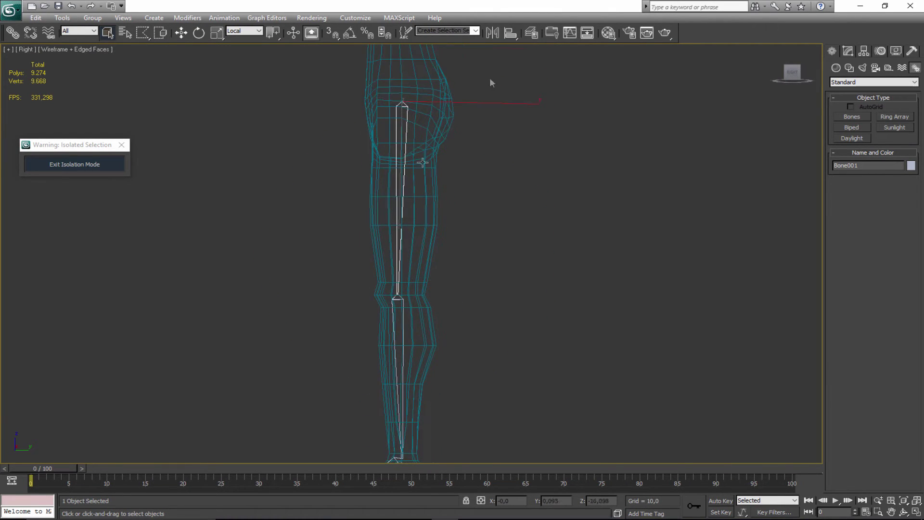
middle_drag(403, 211, 406, 238)
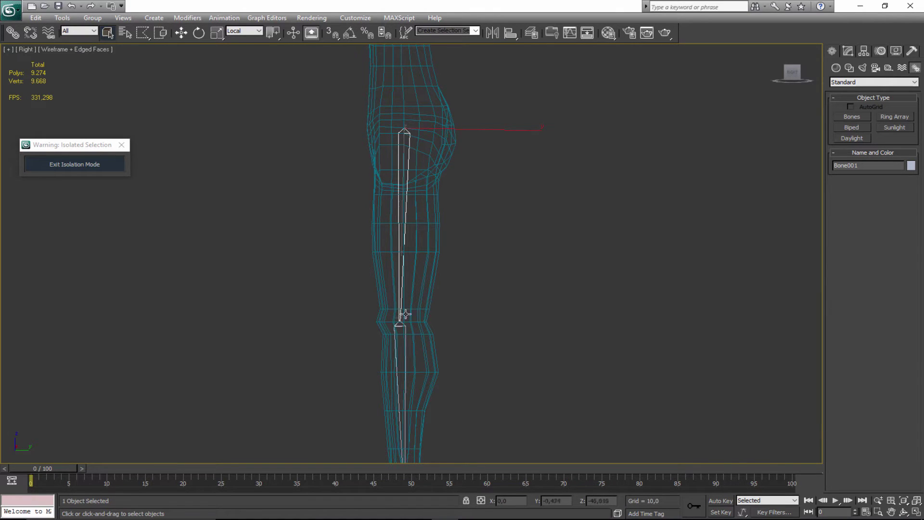
scroll(397, 305, down, 2)
mouse_move(397, 305)
middle_down()
mouse_move(383, 230)
mouse_move(387, 308)
middle_up()
scroll(379, 250, up, 3)
click(376, 244)
click(376, 244)
scroll(384, 234, down, 2)
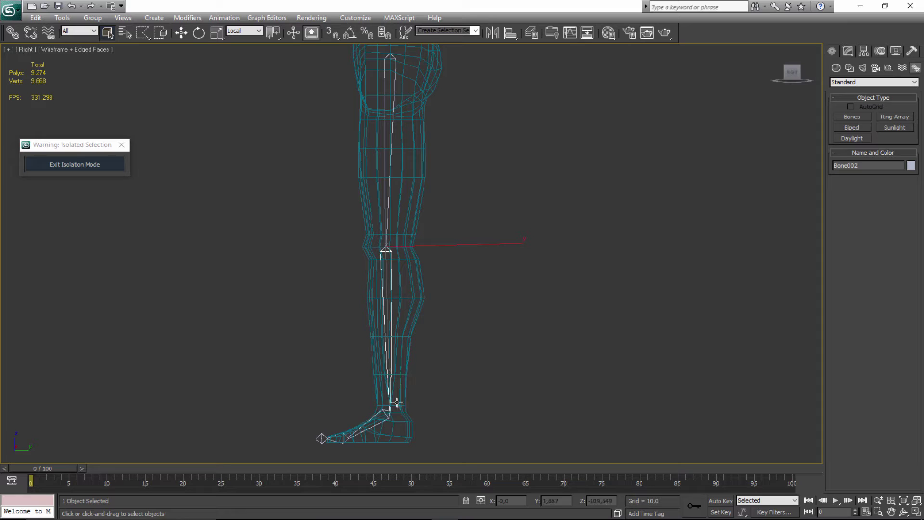
middle_drag(390, 179, 377, 196)
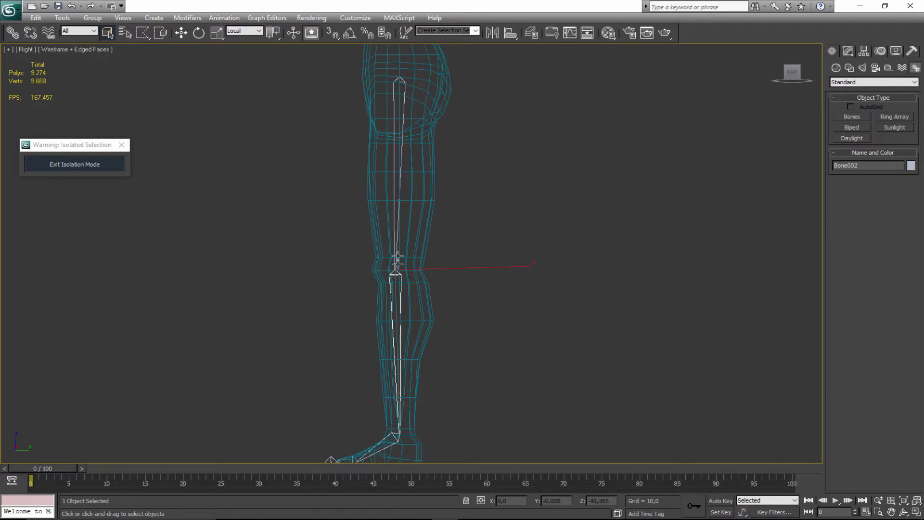
click(398, 103)
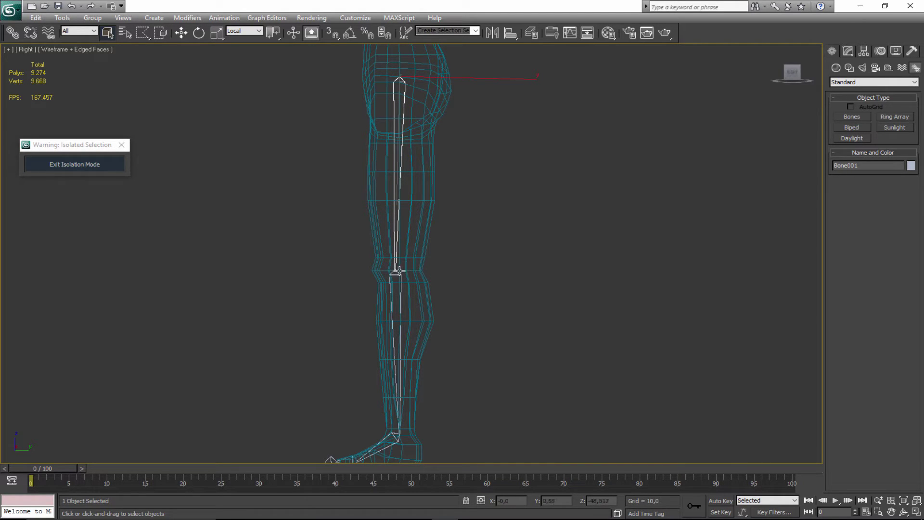
middle_drag(337, 155, 333, 239)
scroll(331, 222, down, 3)
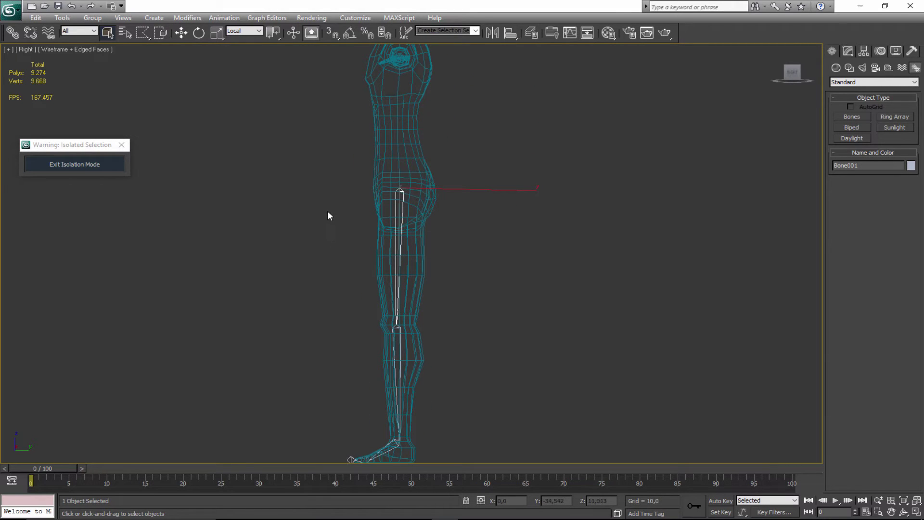
- Inspect the bone chain inside the hips and legs from oblique front angles in the Perspective view
scroll(328, 211, up, 4)
alt+middle_drag(328, 212, 399, 260)
scroll(396, 265, up, 5)
scroll(417, 252, up, 2)
scroll(426, 226, down, 2)
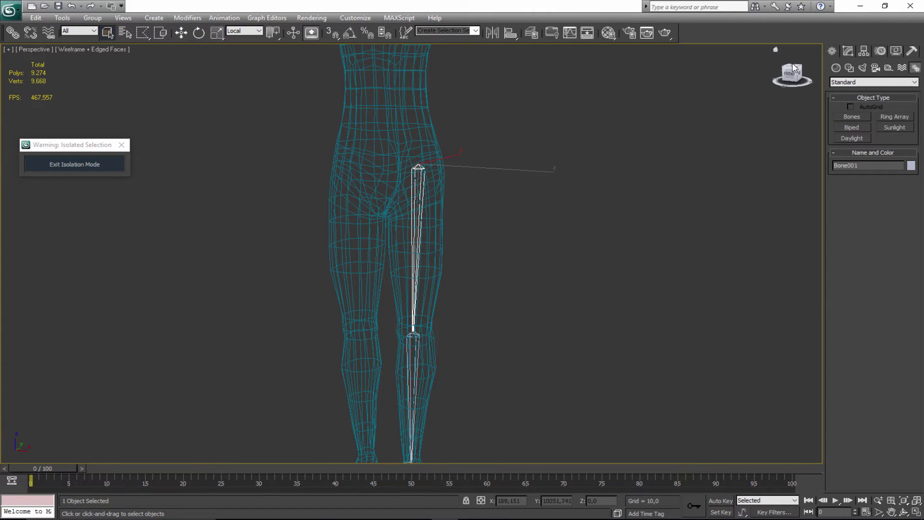
alt+middle_drag(597, 198, 415, 318)
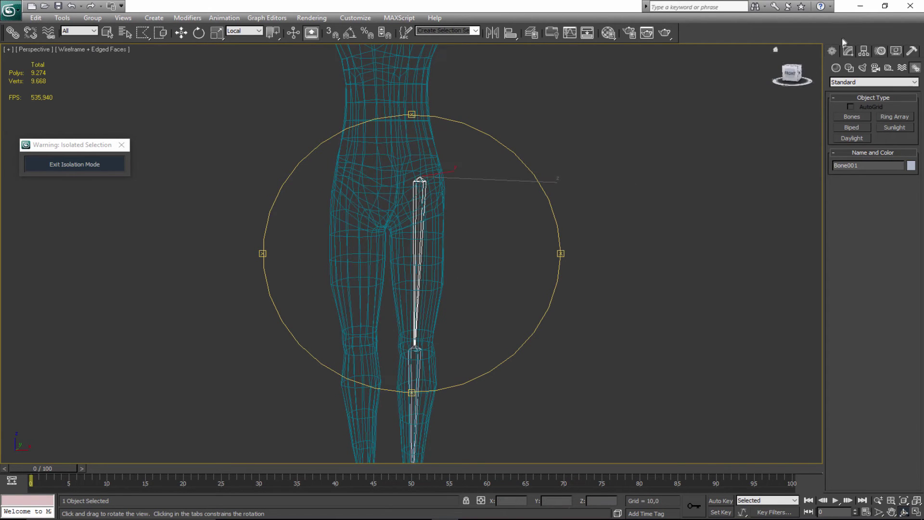
alt+middle_drag(502, 280, 484, 280)
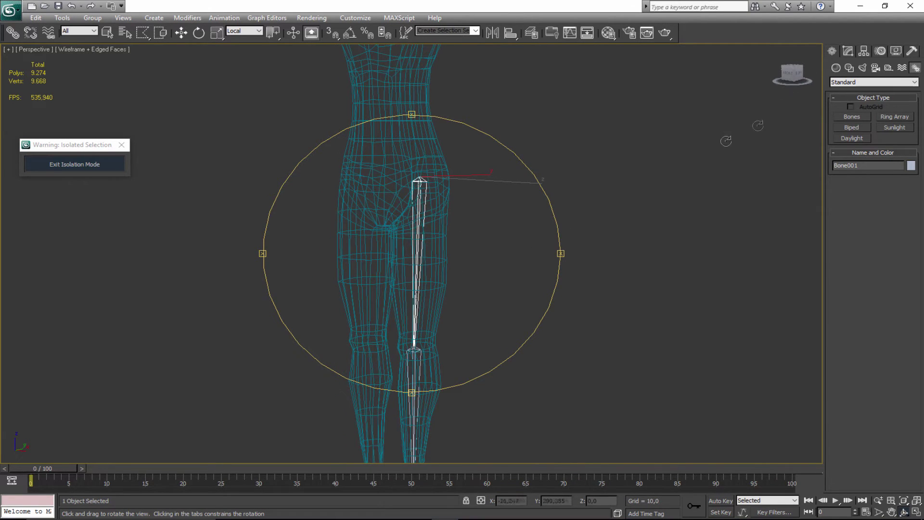
- Open the thigh bone's Bone Parameters for editing and examine the chain from hip to foot in the Perspective view
click(848, 51)
alt+middle_drag(464, 291, 419, 260)
mouse_move(418, 260)
mouse_down()
mouse_move(434, 268)
mouse_move(417, 277)
mouse_up()
scroll(417, 276, up, 2)
middle_drag(417, 277, 498, 176)
scroll(398, 283, up, 2)
scroll(489, 158, down, 2)
drag(427, 236, 469, 236)
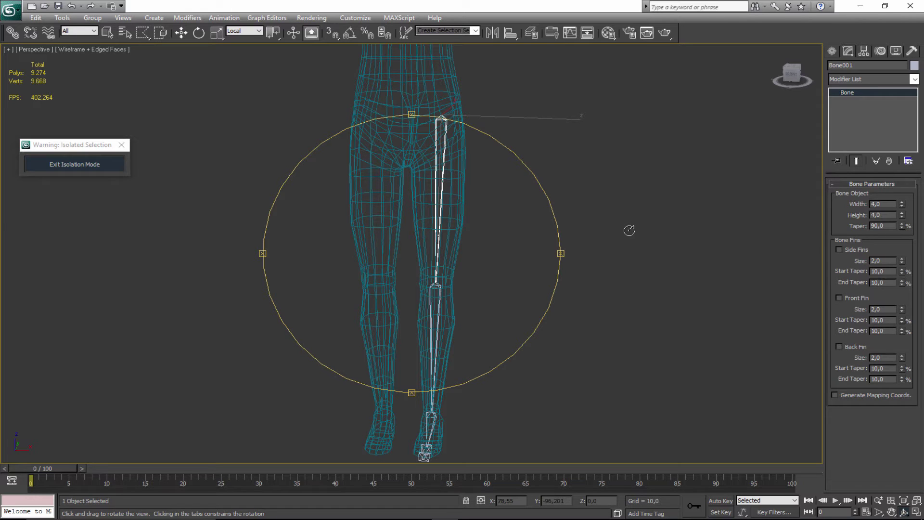
middle_drag(445, 251, 432, 298)
scroll(431, 280, up, 4)
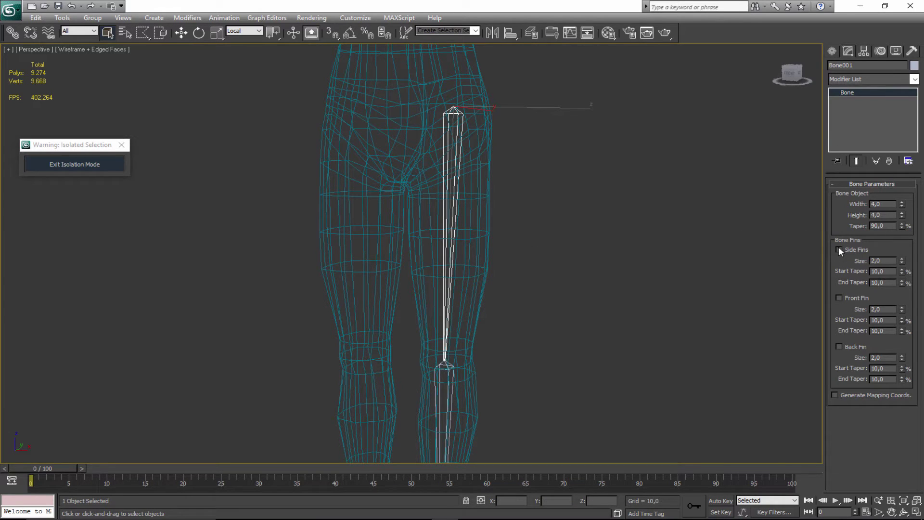
scroll(413, 320, down, 4)
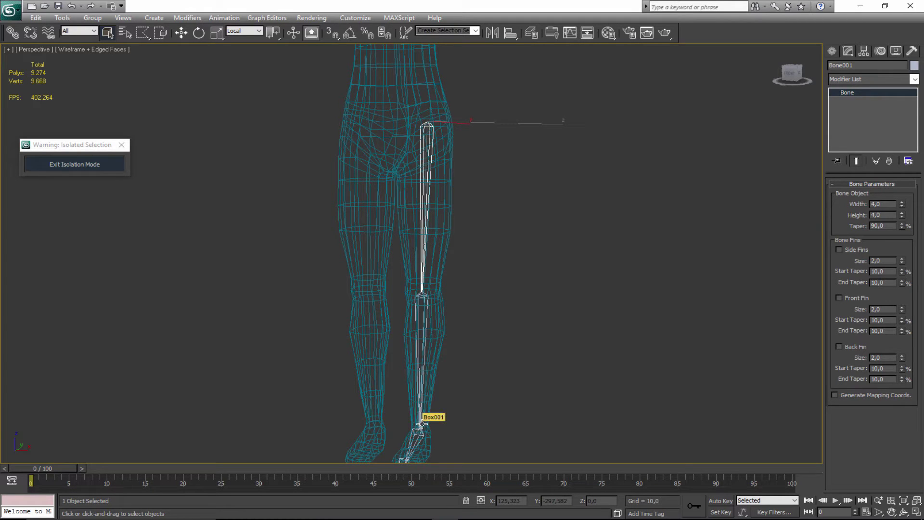
scroll(462, 305, up, 3)
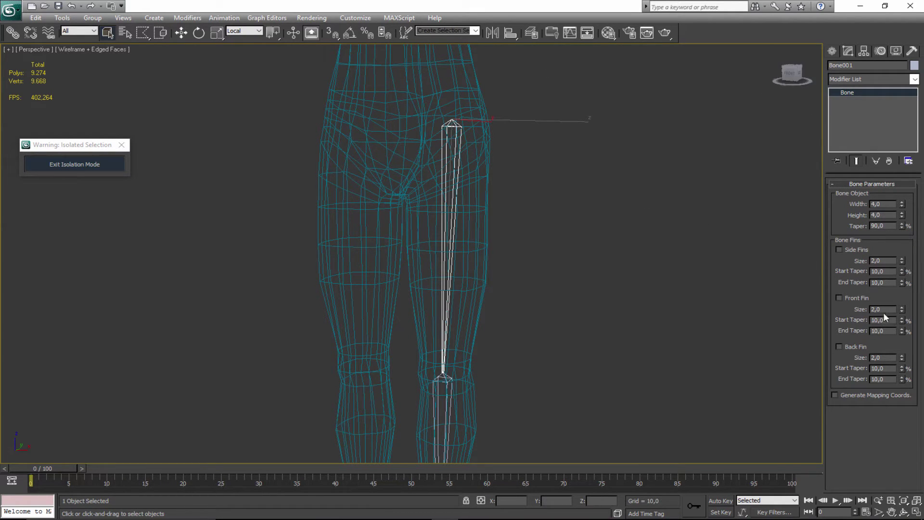
- Enable the side fins and front fin on the thigh bone, toggling the side fins to compare their effect
click(841, 249)
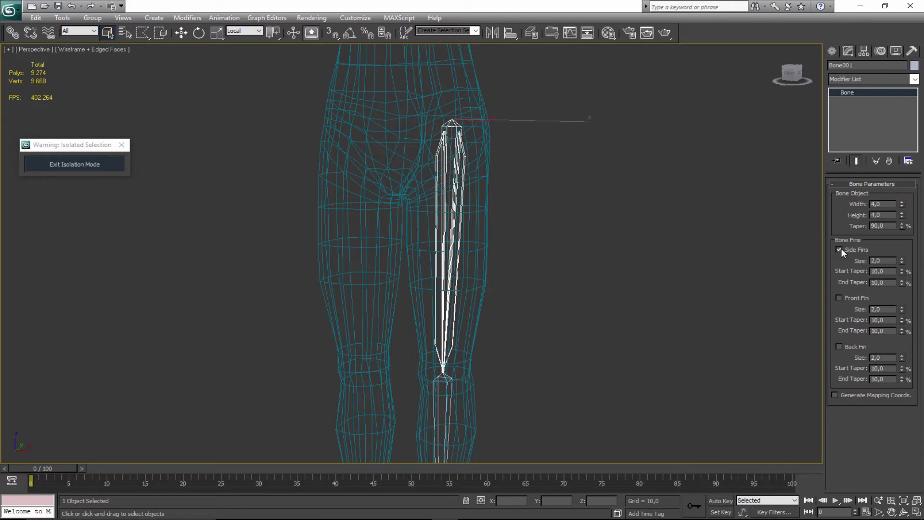
click(840, 298)
alt+middle_drag(485, 228, 409, 237)
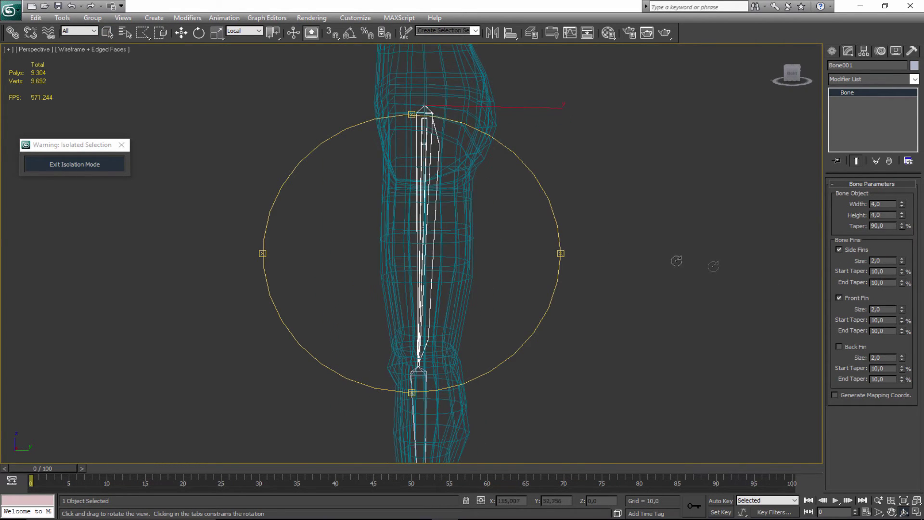
click(839, 250)
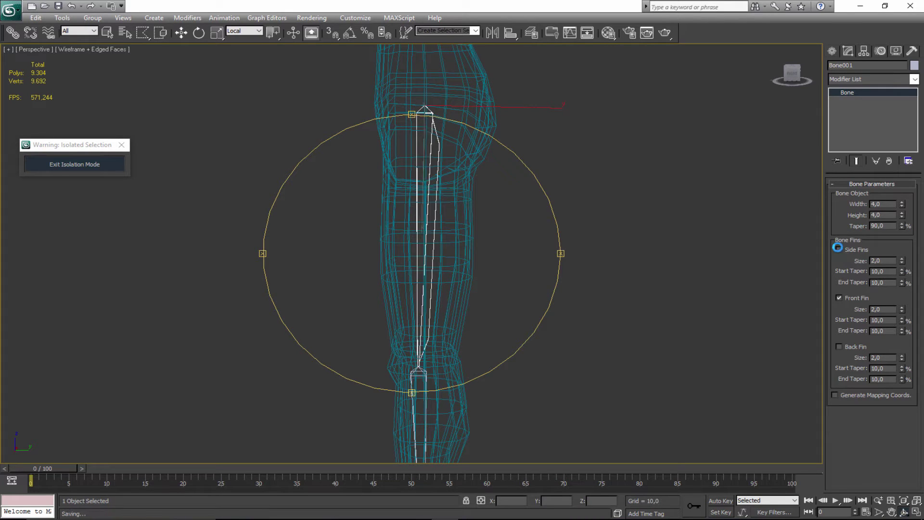
click(839, 250)
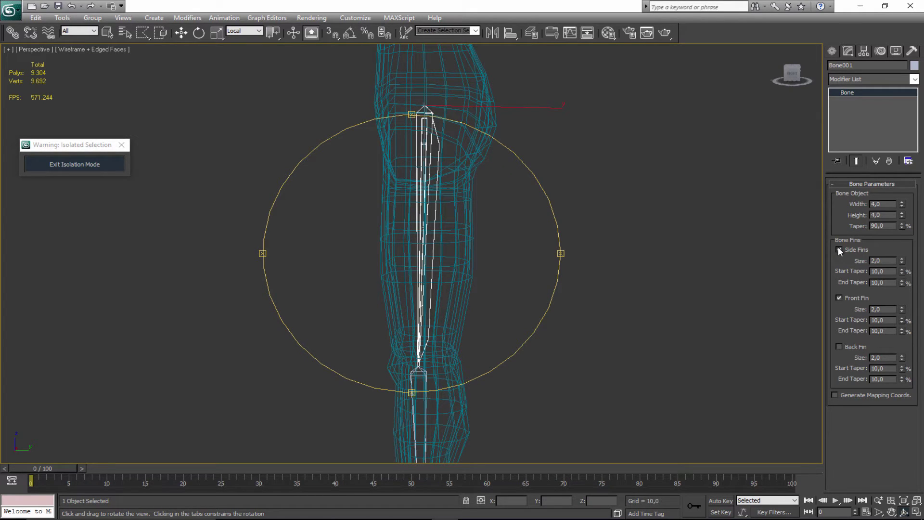
- Replace the thigh bone's front fin with a back fin and examine its shape from the side
click(838, 297)
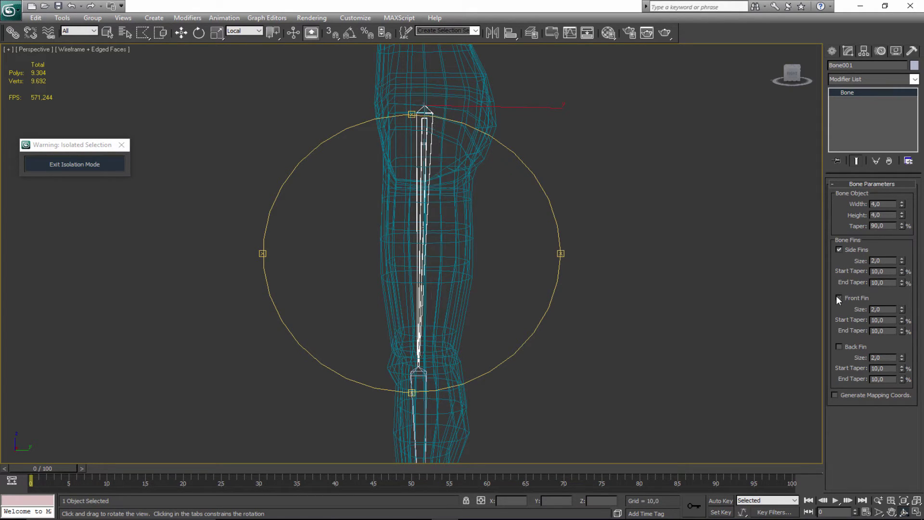
click(838, 297)
click(838, 297)
click(840, 346)
drag(382, 262, 377, 236)
middle_drag(377, 236, 399, 270)
scroll(399, 271, up, 3)
drag(399, 271, 422, 225)
right_click(421, 225)
- Preview the front fin on the thigh bone once more and disable both front and back fins, keeping only the side fins
click(840, 298)
click(839, 298)
click(839, 346)
scroll(544, 249, down, 3)
alt+middle_drag(544, 250, 500, 310)
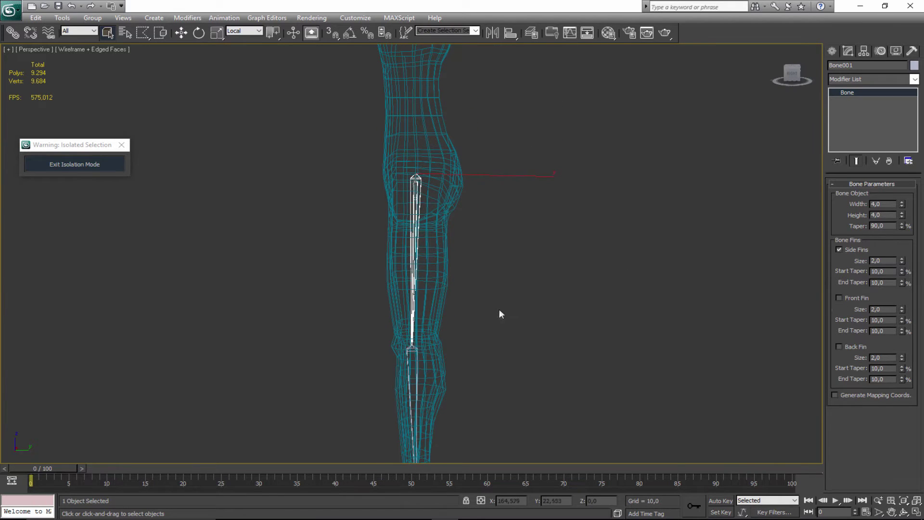
- Mirror the thigh bone across its local Y axis with No Clone
alt+middle_drag(525, 279, 378, 281)
scroll(404, 261, up, 4)
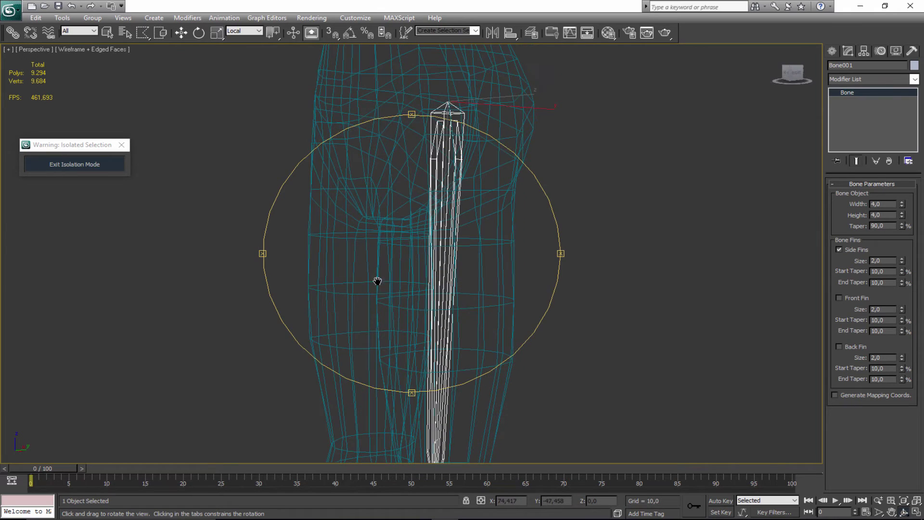
click(488, 36)
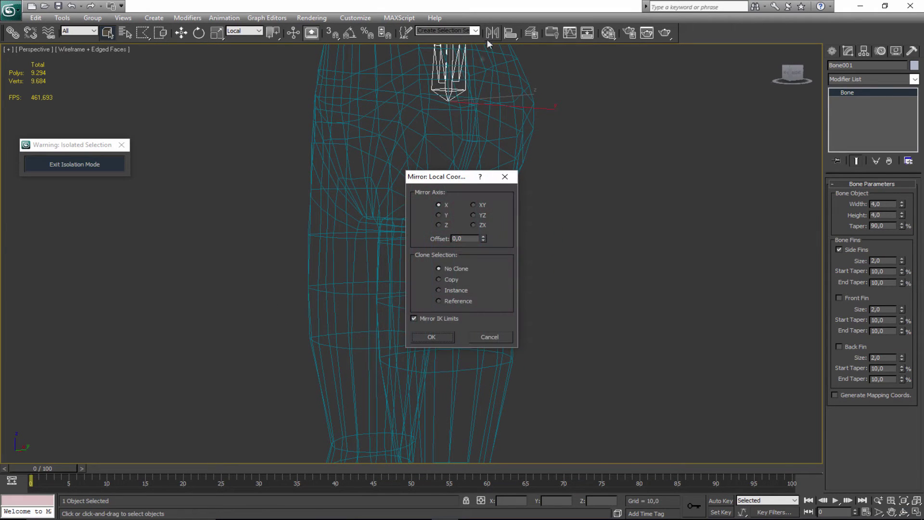
click(441, 215)
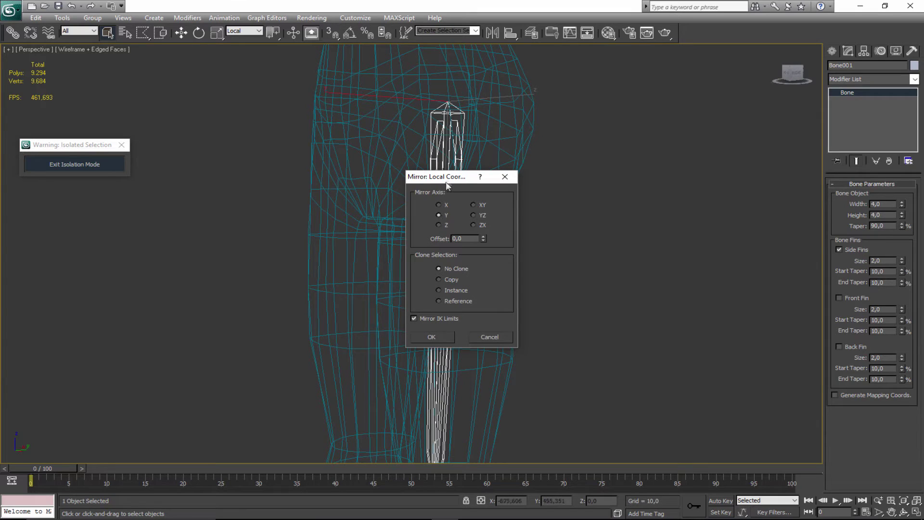
drag(438, 178, 208, 154)
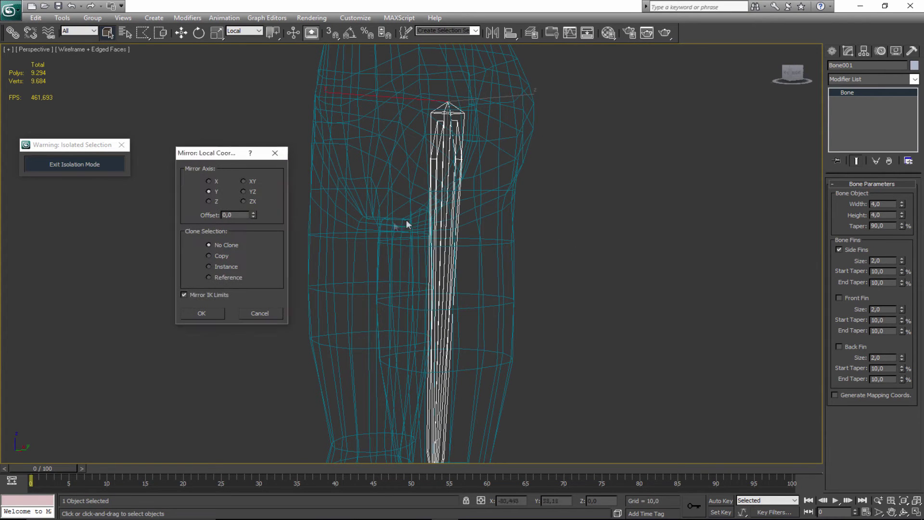
click(202, 314)
- Rotate the leg bone slightly to realign the mirrored chain inside the left leg
scroll(501, 213, down, 8)
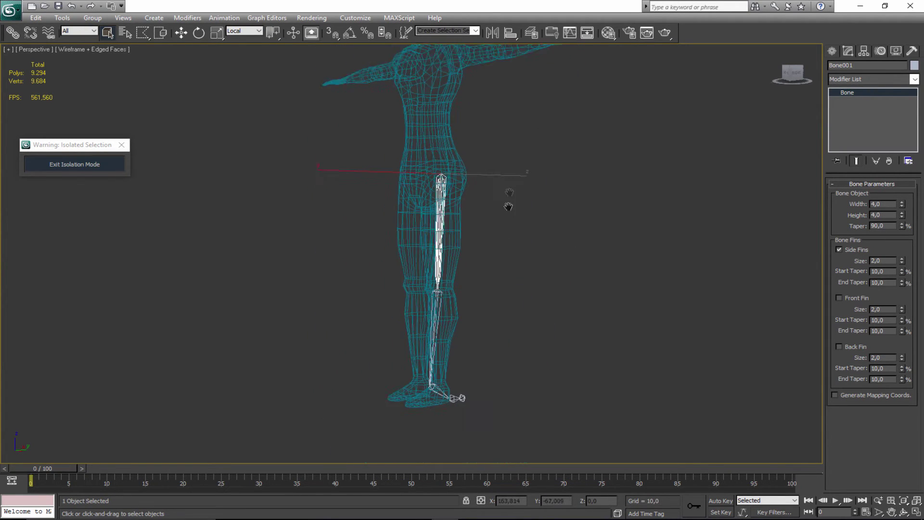
scroll(509, 194, up, 3)
alt+middle_drag(477, 238, 424, 221)
scroll(421, 207, up, 4)
click(424, 221)
key(e)
drag(475, 226, 482, 222)
- Rotate the foot bone so it slopes from the ankle toward the toes, refining its angle in the Left view
click(465, 373)
drag(526, 328, 518, 466)
key(l)
scroll(450, 310, up, 5)
scroll(442, 282, down, 3)
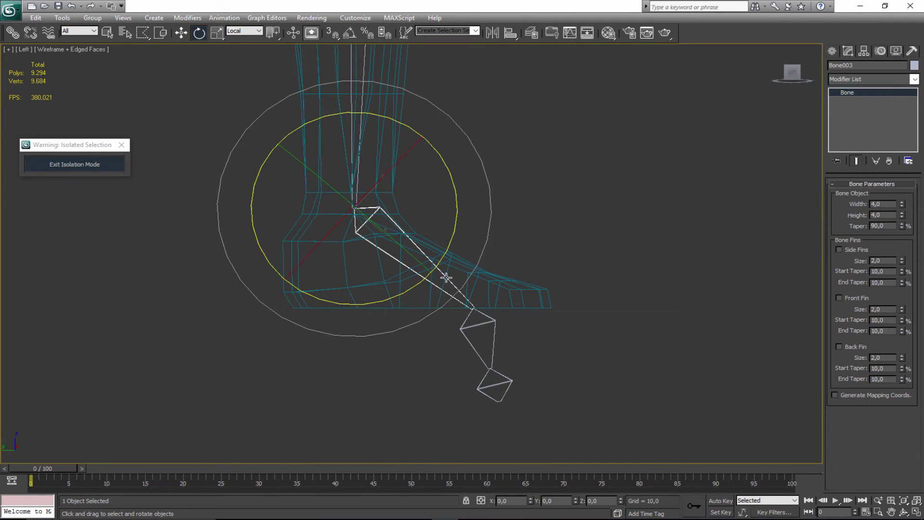
drag(438, 266, 459, 293)
- Rotate the toe bone until it lies level along the sole, pointing forward
click(498, 333)
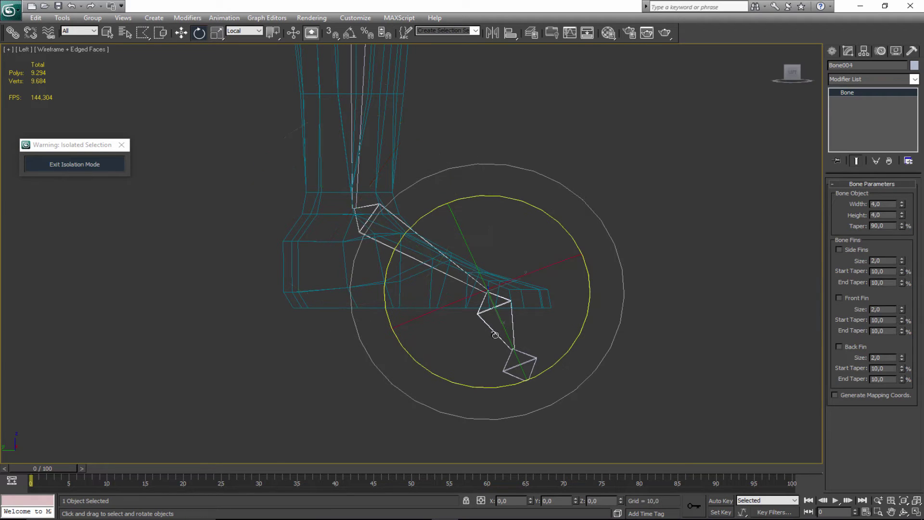
drag(572, 343, 598, 272)
scroll(437, 196, down, 2)
middle_drag(438, 188, 480, 214)
scroll(481, 213, down, 1)
middle_drag(465, 175, 466, 283)
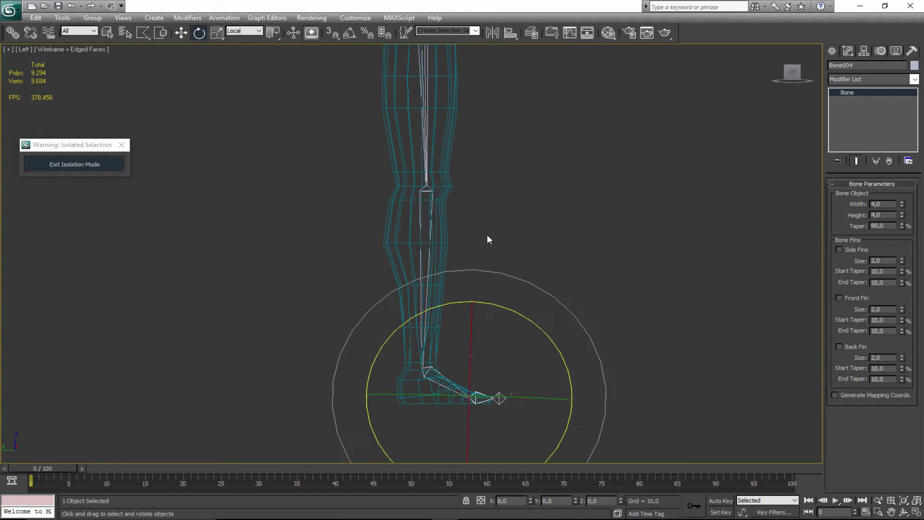
- Enable the front fin on the thigh bone and examine its shape from the side in the Perspective view
key(p)
key(z)
key(ctrl+r)
scroll(444, 224, down, 8)
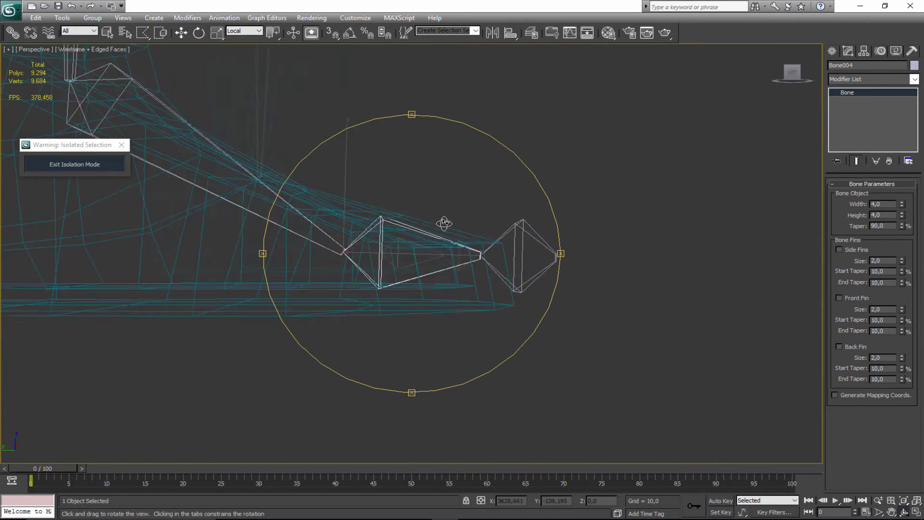
drag(437, 239, 345, 197)
alt+middle_drag(345, 196, 440, 222)
key(w)
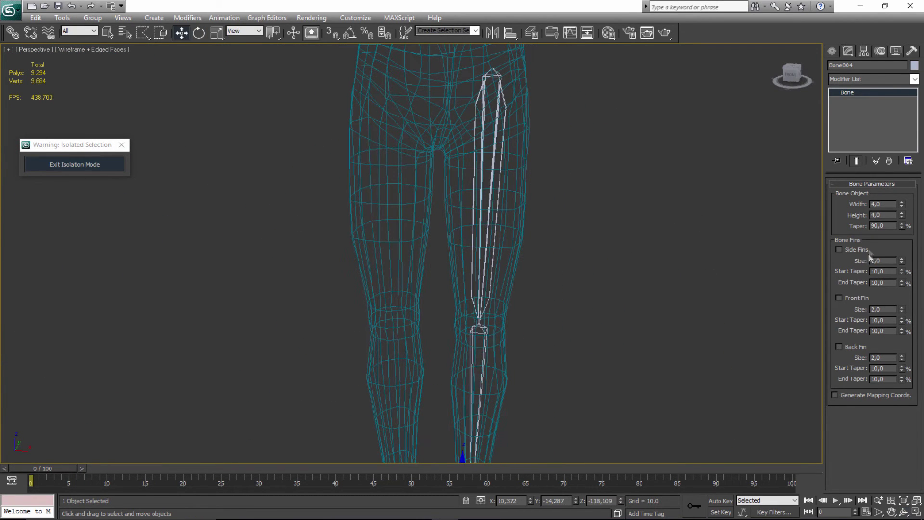
click(500, 152)
click(853, 297)
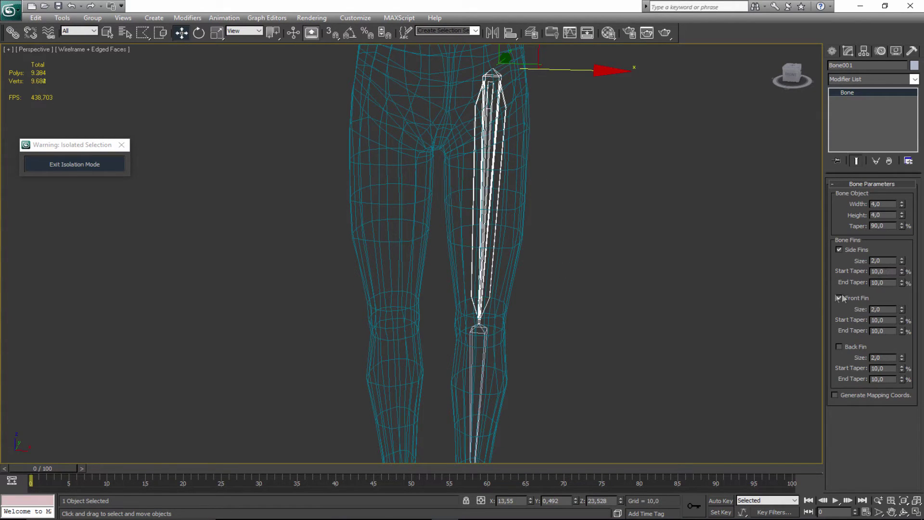
alt+middle_drag(544, 251, 463, 188)
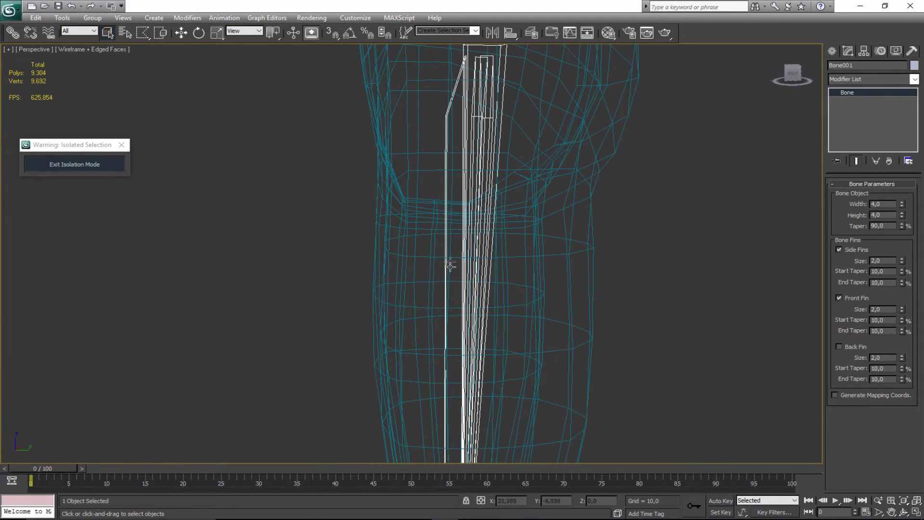
scroll(450, 261, down, 4)
middle_drag(414, 224, 410, 294)
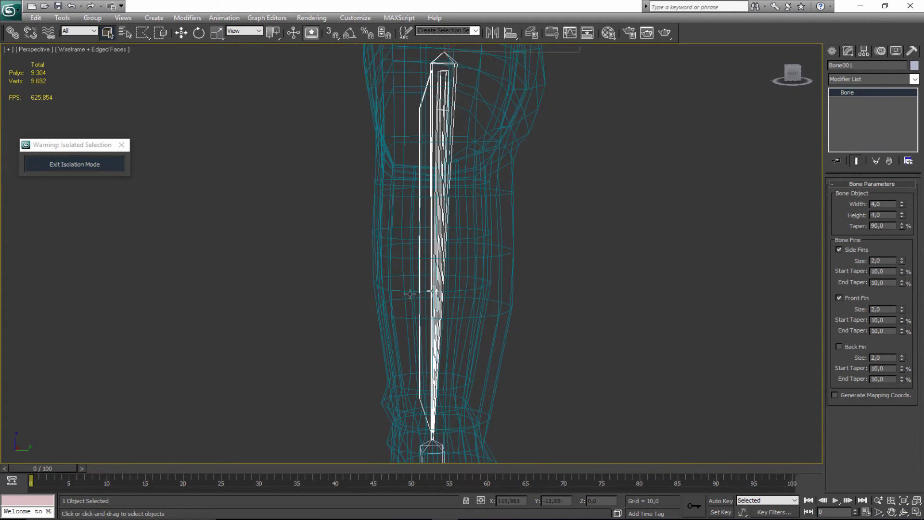
- Enable the back fin on the thigh bone and compare all its fins with the leg's outline
click(850, 346)
alt+middle_drag(412, 250, 455, 184)
alt+middle_drag(619, 283, 450, 184)
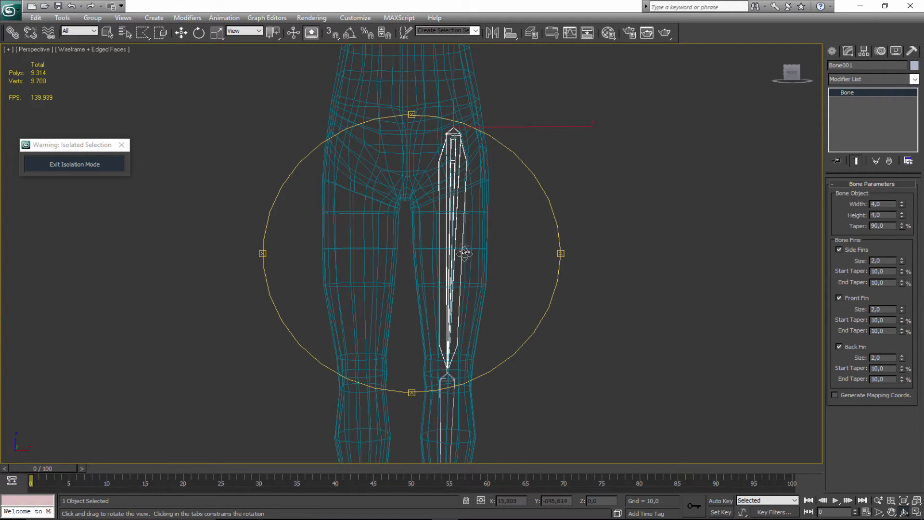
drag(491, 279, 431, 275)
right_click(433, 271)
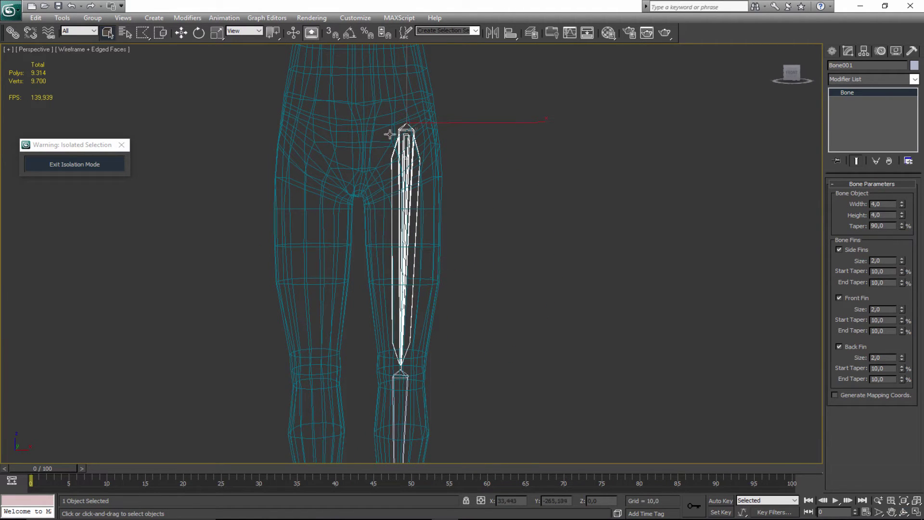
middle_drag(417, 345, 484, 293)
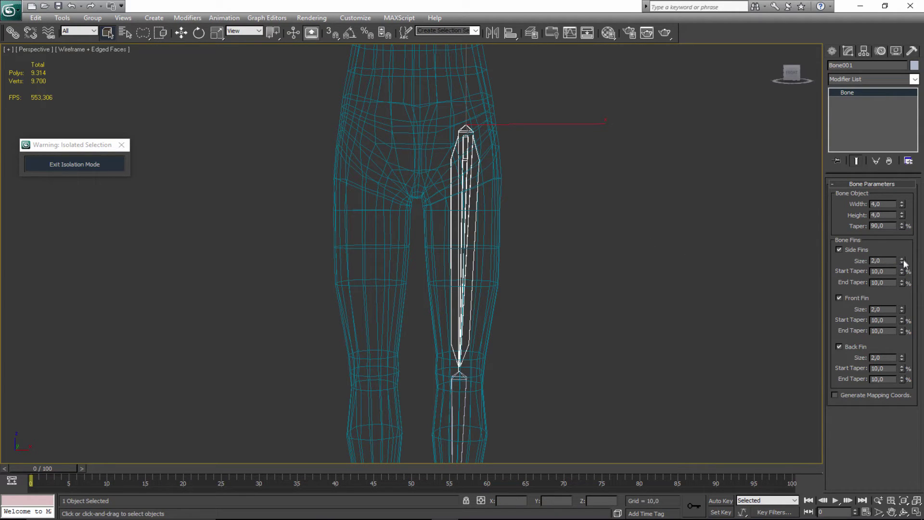
- Enlarge the thigh bone's side fins to size 7.036 so they fill the width of the upper leg
drag(905, 261, 920, 130)
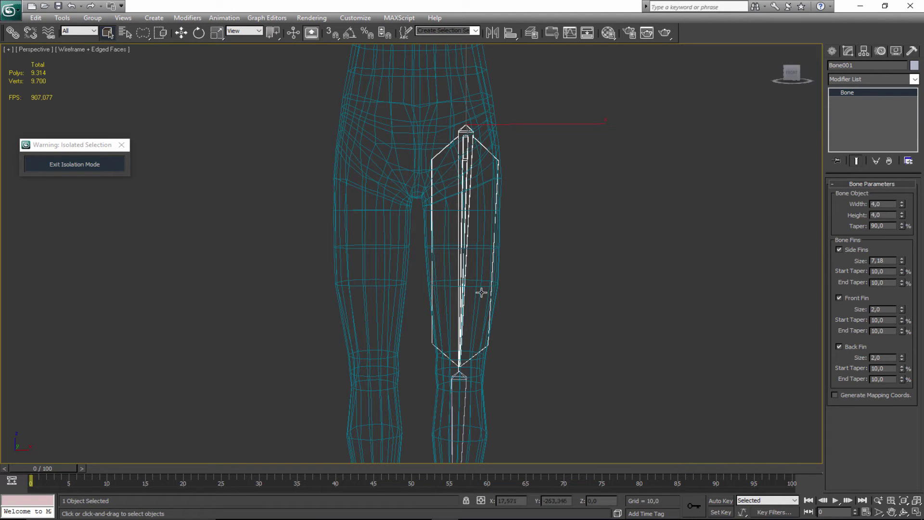
alt+middle_drag(481, 341, 412, 213)
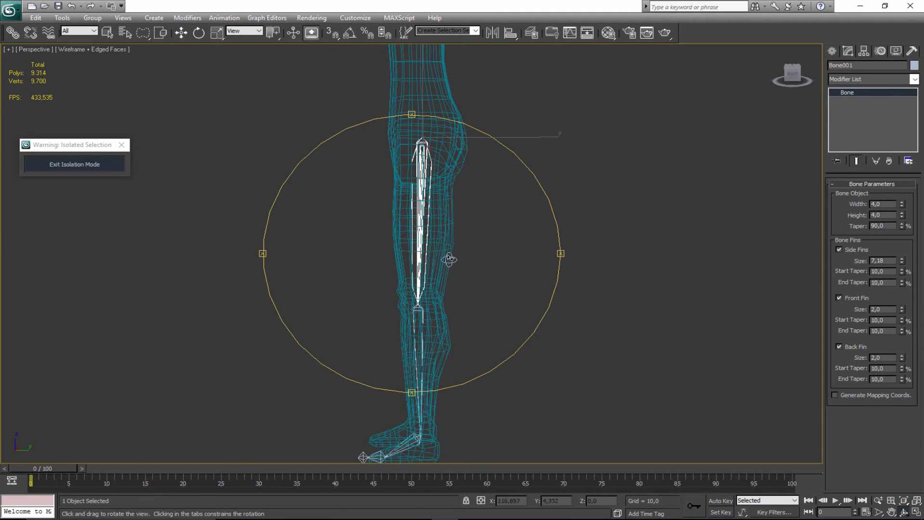
alt+middle_drag(449, 259, 448, 226)
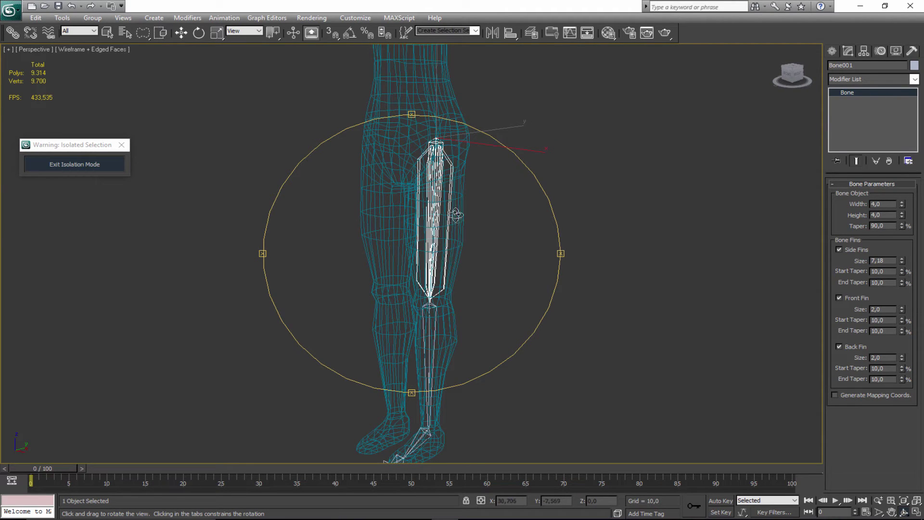
alt+middle_drag(448, 227, 503, 267)
scroll(496, 270, up, 3)
drag(902, 261, 900, 262)
drag(512, 298, 357, 279)
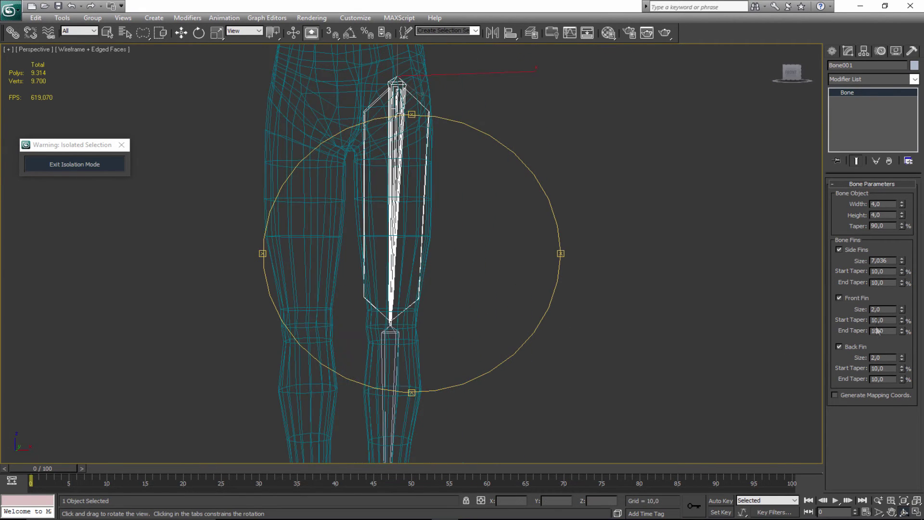
- Set the thigh bone's front fin size to 7.487 and back fin size to 11.04 to fit the leg's side profile
key(q)
alt+middle_drag(586, 292, 316, 247)
drag(902, 312, 902, 176)
middle_drag(494, 251, 518, 325)
mouse_move(401, 280)
alt+middle_down()
mouse_move(394, 275)
mouse_move(417, 294)
mouse_move(413, 273)
alt+middle_up()
drag(902, 312, 905, 295)
drag(417, 324, 388, 314)
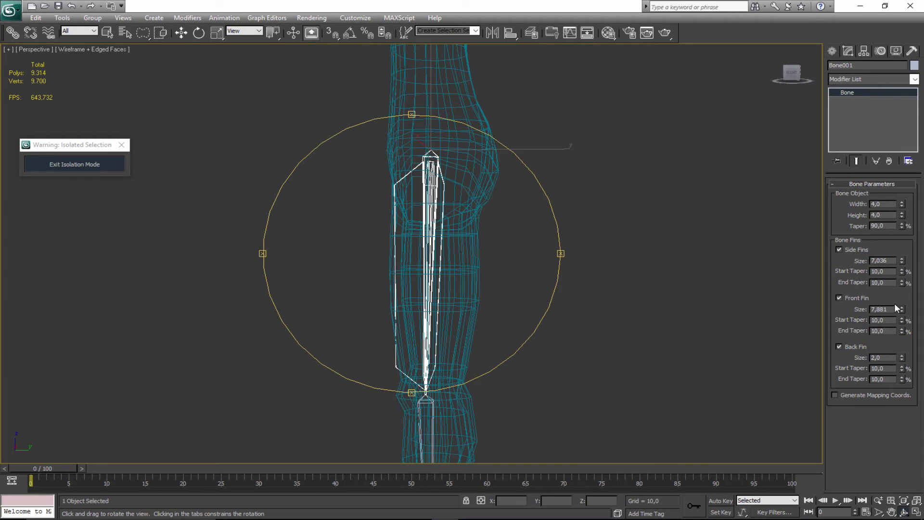
drag(902, 312, 901, 309)
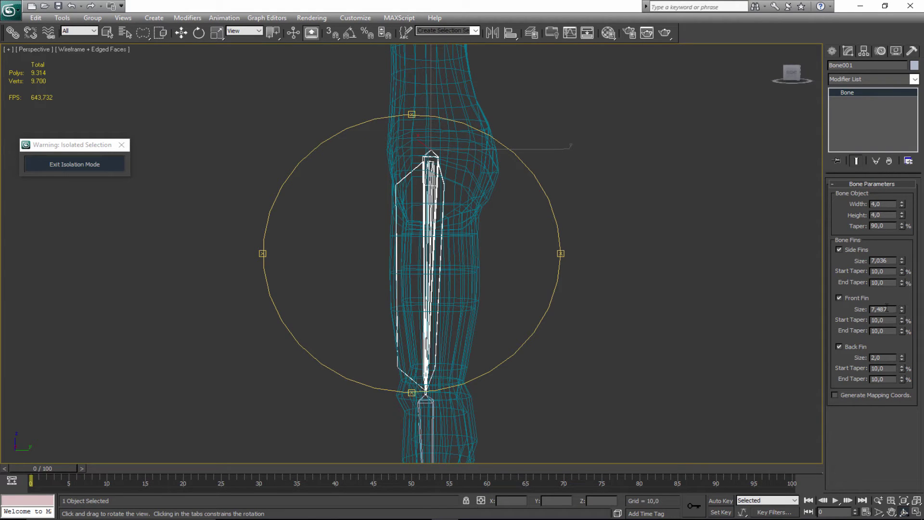
drag(904, 358, 922, 124)
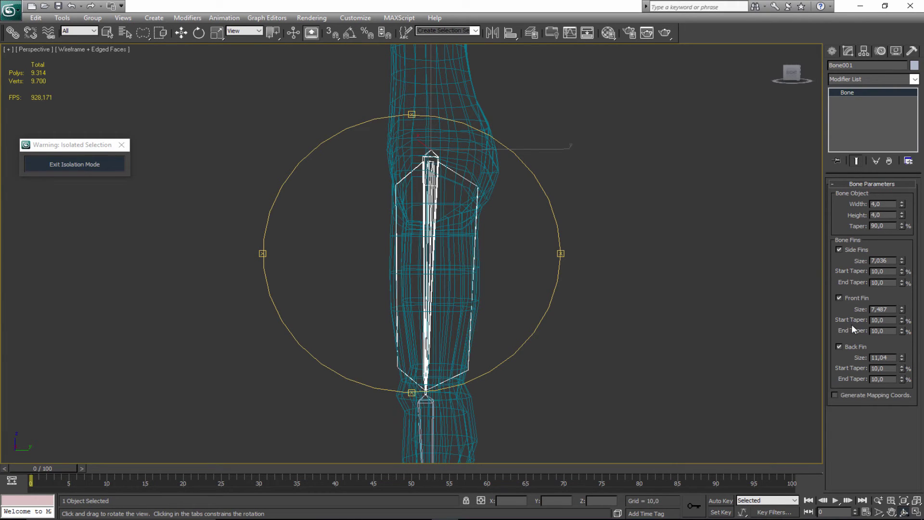
- Select the shin bone and enable its side, front and back fins
scroll(382, 221, down, 5)
middle_drag(382, 221, 384, 193)
drag(384, 192, 417, 262)
middle_drag(417, 261, 424, 262)
drag(424, 262, 429, 267)
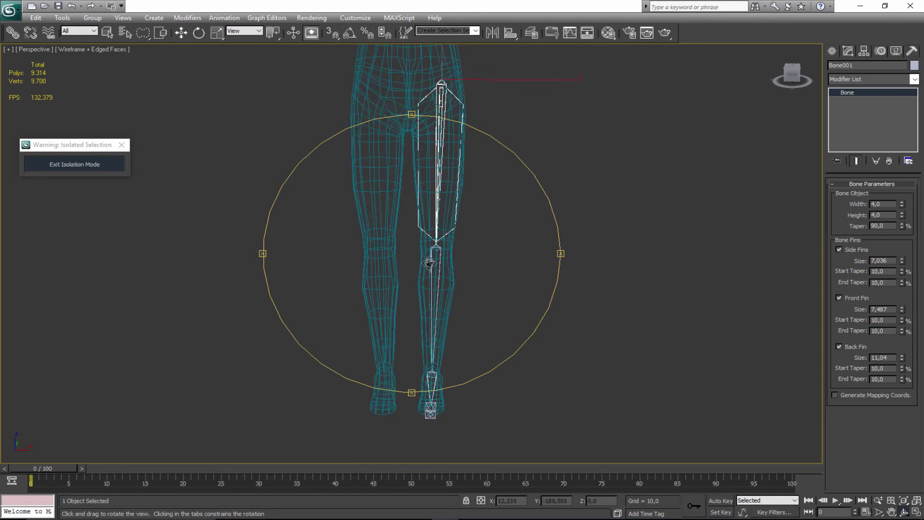
scroll(439, 262, up, 3)
right_click(438, 262)
click(439, 261)
click(440, 259)
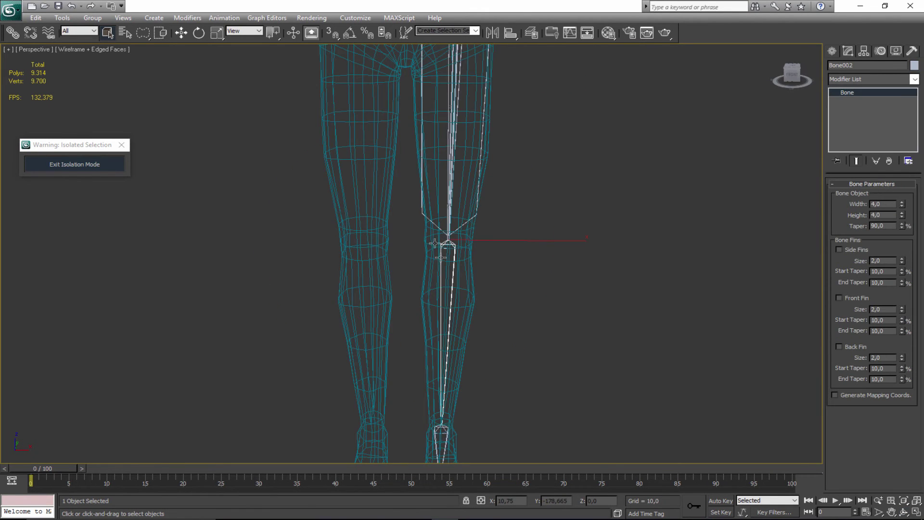
middle_drag(440, 258, 416, 208)
click(847, 251)
click(840, 298)
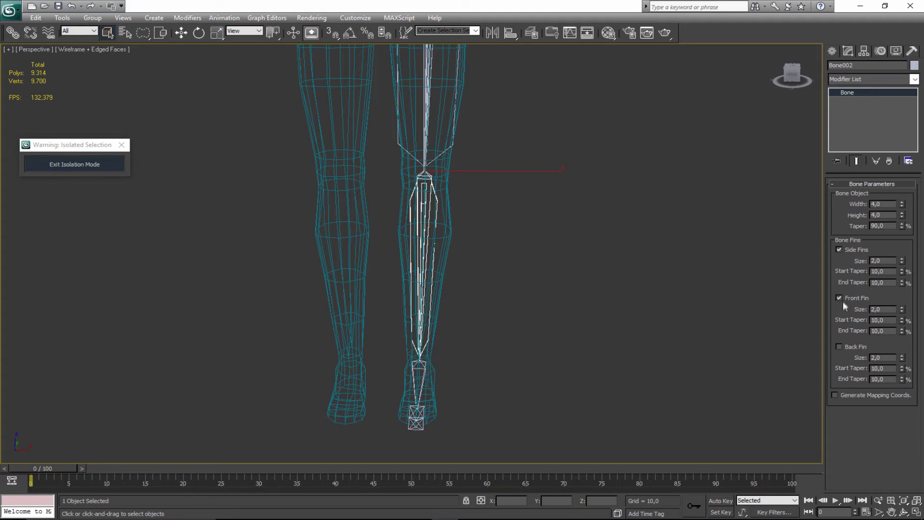
click(840, 347)
- Set the shin bone's side fins size to 4.7 and front fin size to 4.692 to match the lower leg
drag(905, 201, 908, 192)
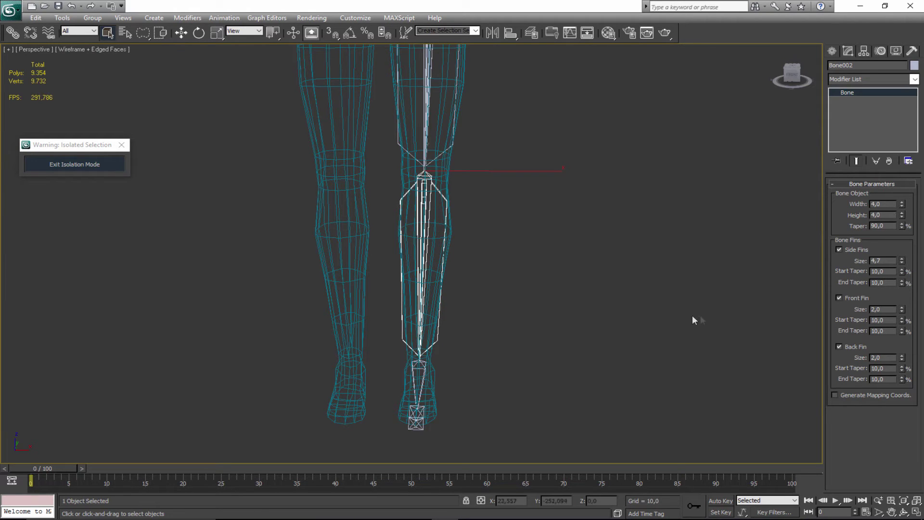
key(ctrl+r)
drag(423, 253, 484, 270)
drag(902, 303, 897, 184)
drag(447, 287, 435, 258)
alt+middle_drag(434, 258, 433, 285)
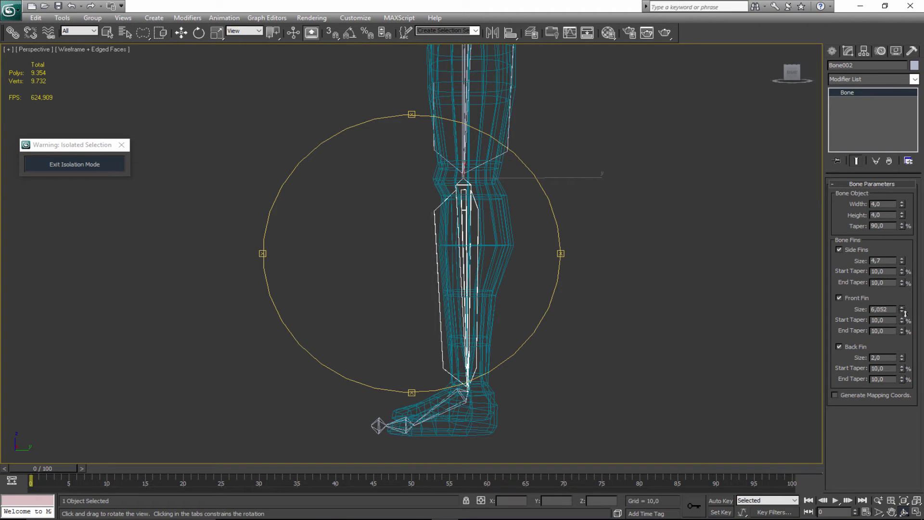
drag(909, 322, 909, 326)
- Switch the Perspective view to shaded display, make the body mesh see-through, and reselect the shin bone in side view
alt+middle_drag(404, 296, 455, 322)
drag(452, 299, 441, 289)
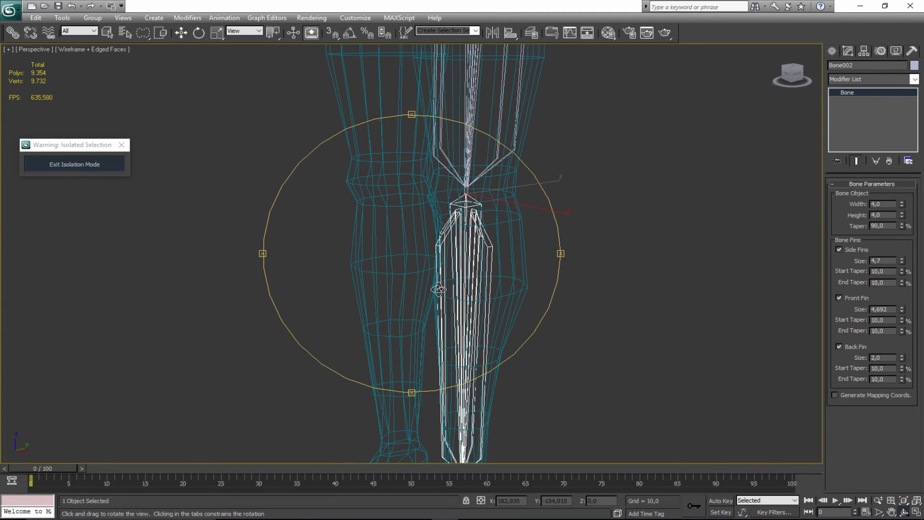
key(F3)
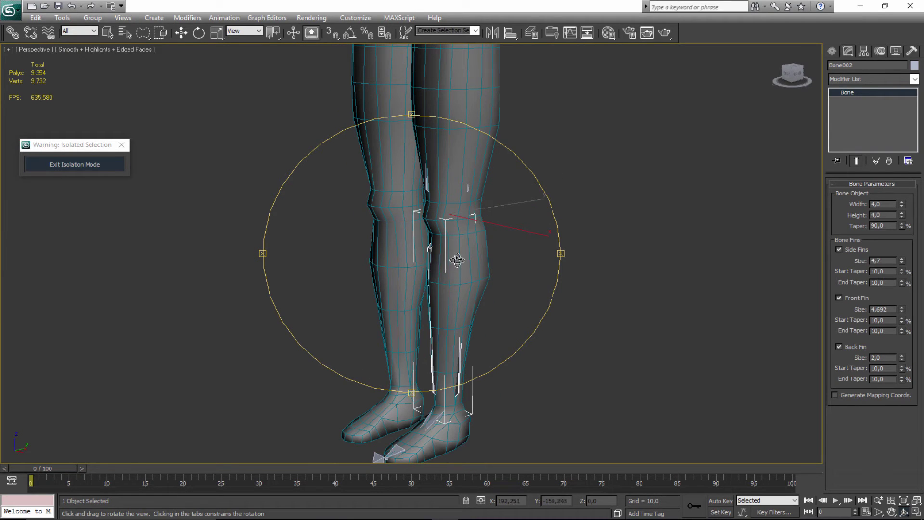
right_click(456, 262)
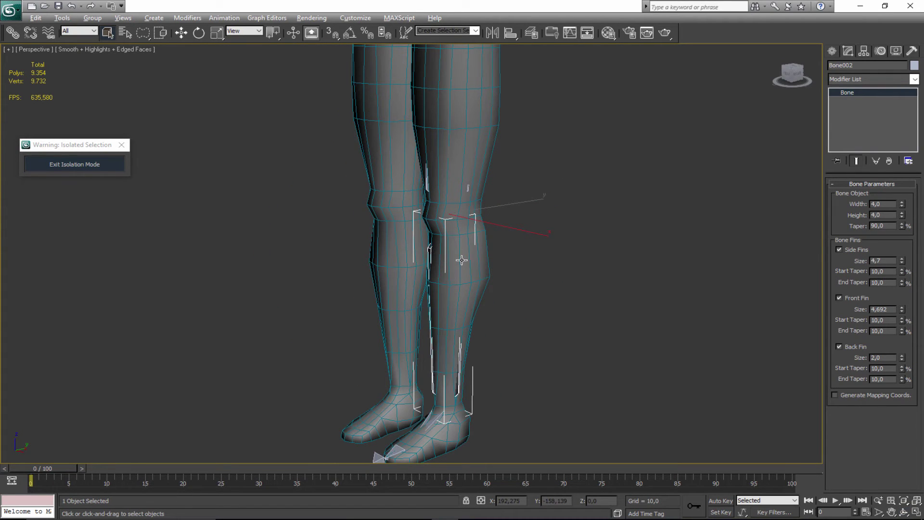
click(462, 260)
key(ctrl+r)
mouse_move(437, 239)
mouse_down()
mouse_move(409, 235)
mouse_move(409, 243)
mouse_move(438, 248)
mouse_move(483, 229)
mouse_move(429, 241)
mouse_move(436, 256)
mouse_up()
scroll(435, 255, up, 2)
right_click(436, 256)
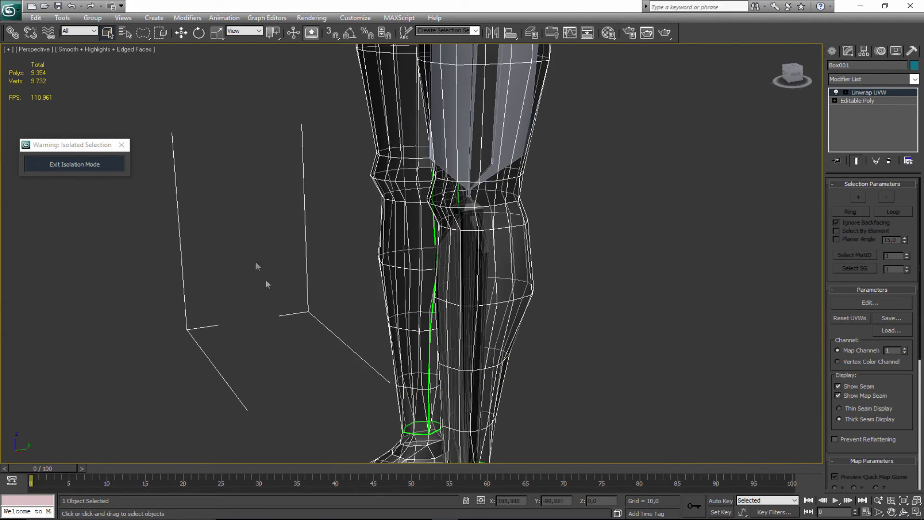
scroll(363, 252, down, 2)
scroll(436, 287, down, 3)
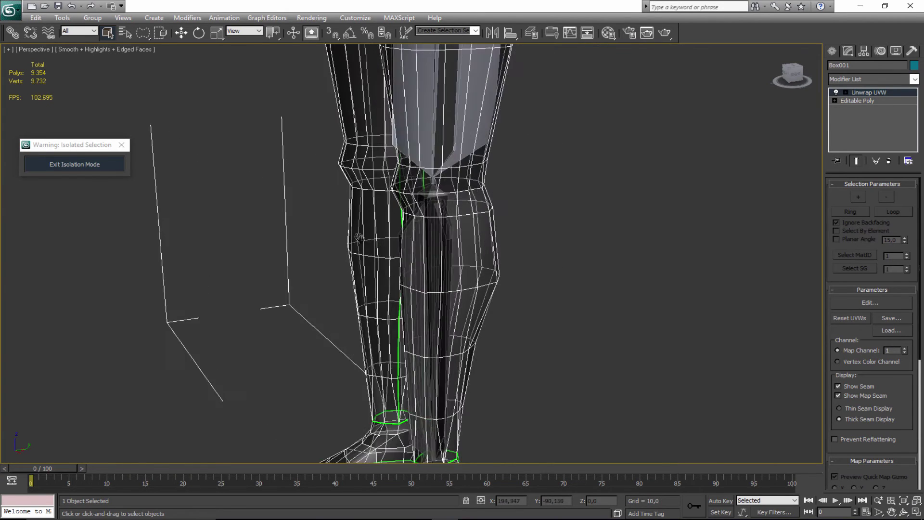
click(435, 262)
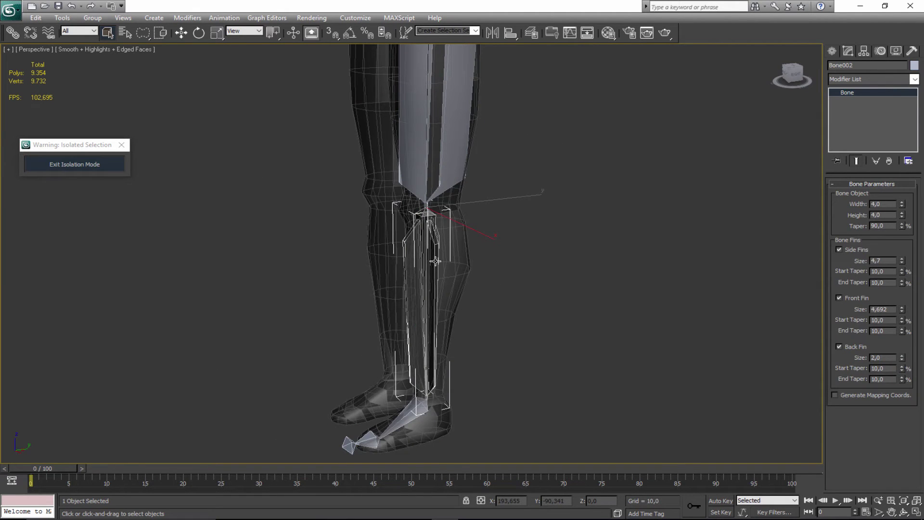
alt+middle_drag(434, 259, 398, 249)
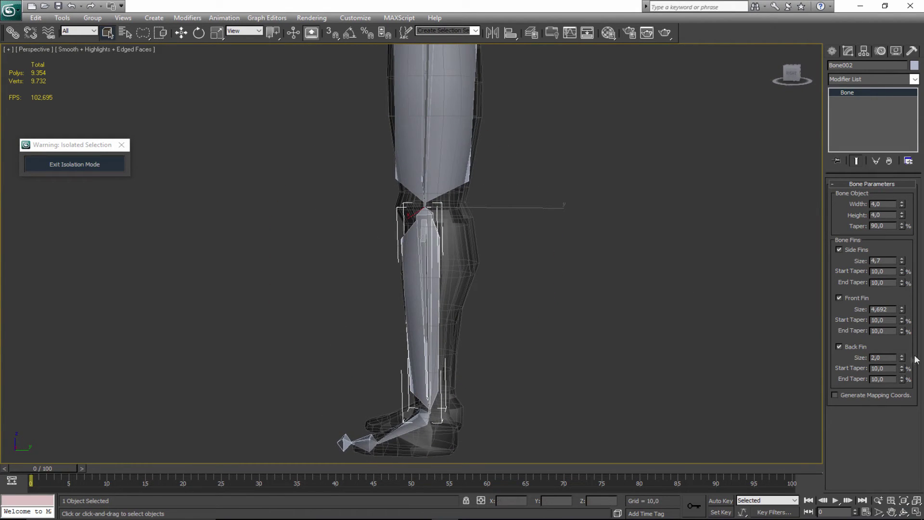
- Set the shin bone's back fin size to 10.7 to fill the calf, and select the thigh bone
drag(902, 360, 919, 133)
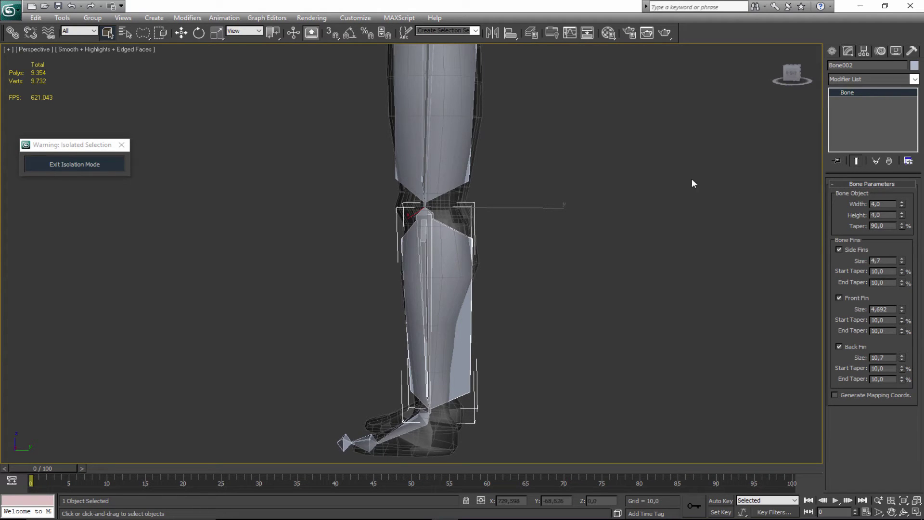
scroll(544, 138, down, 3)
key(ctrl+r)
drag(391, 307, 489, 292)
middle_drag(441, 242, 448, 297)
right_click(561, 227)
middle_drag(493, 196, 486, 267)
key(q)
click(422, 246)
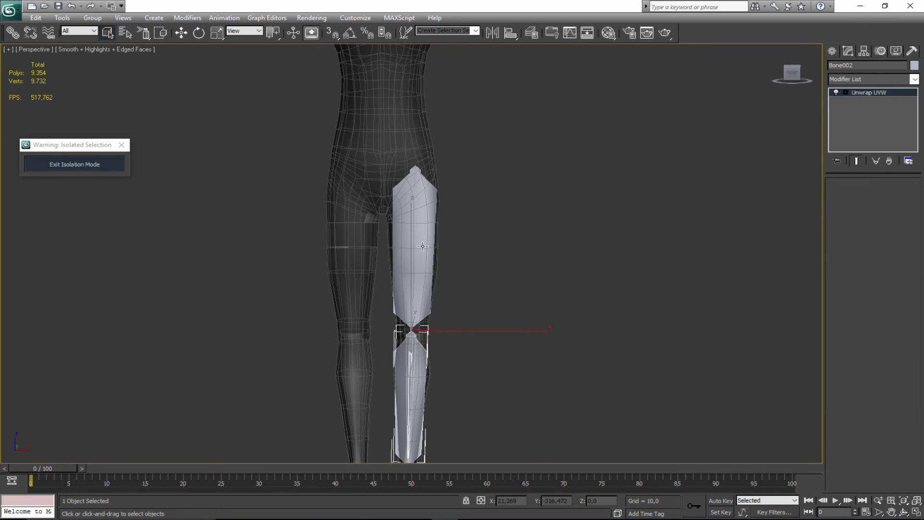
click(422, 246)
key(z)
key(ctrl+r)
drag(417, 233, 354, 257)
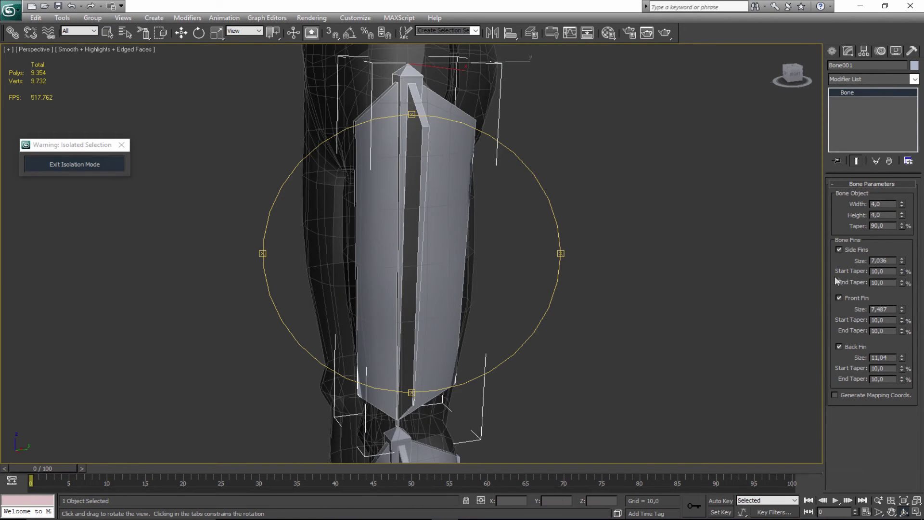
drag(425, 280, 469, 262)
right_click(469, 262)
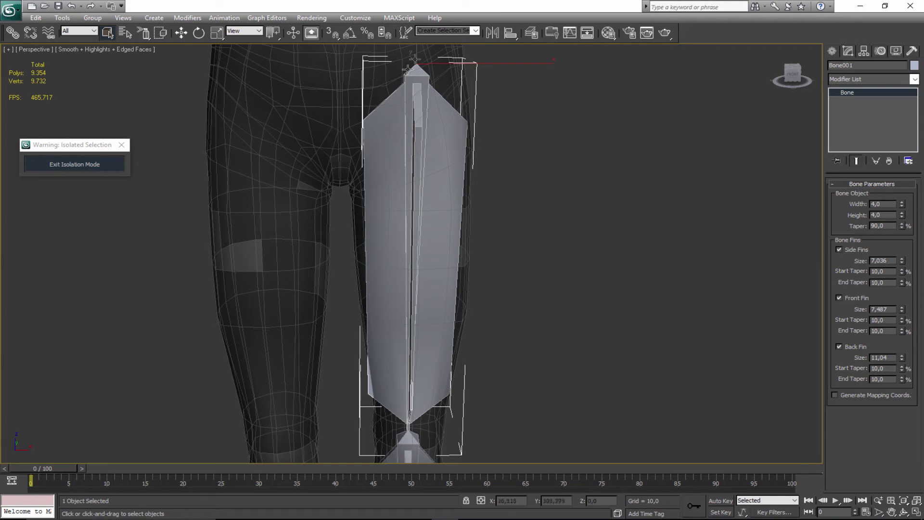
drag(901, 276, 910, 324)
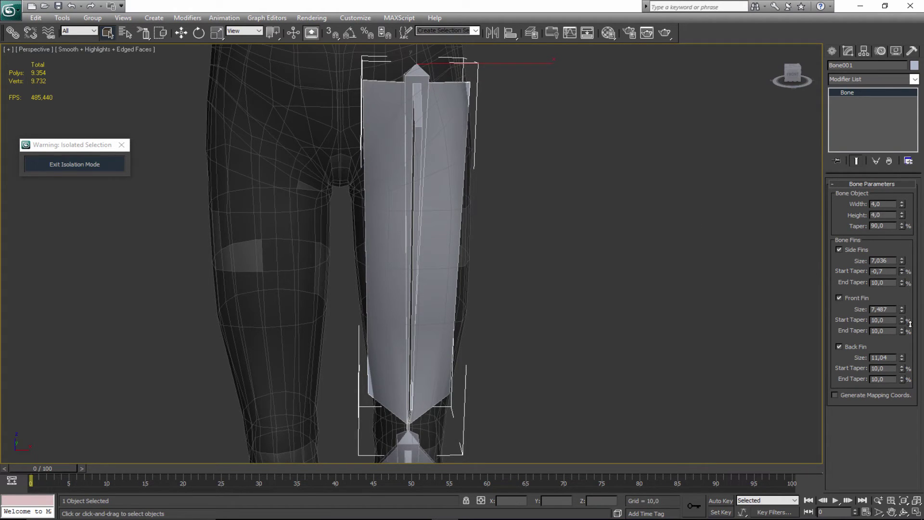
right_click(910, 325)
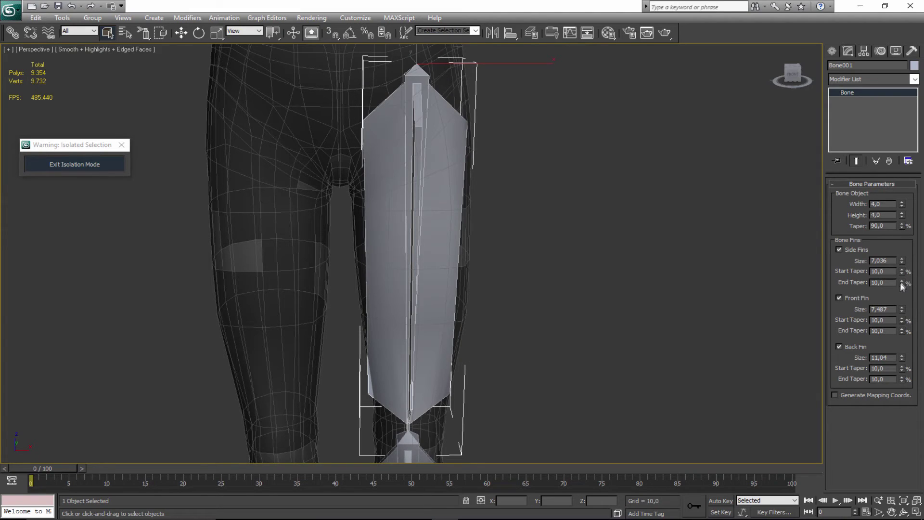
drag(901, 283, 909, 328)
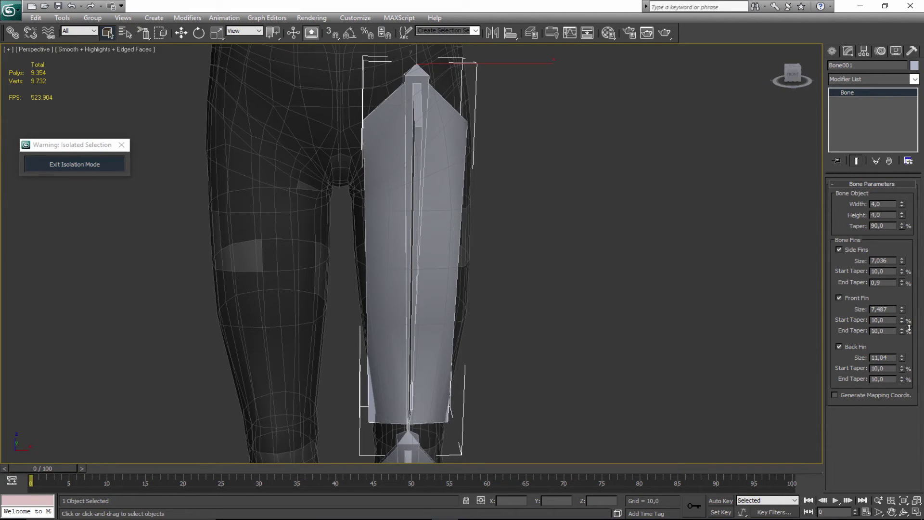
right_click(910, 332)
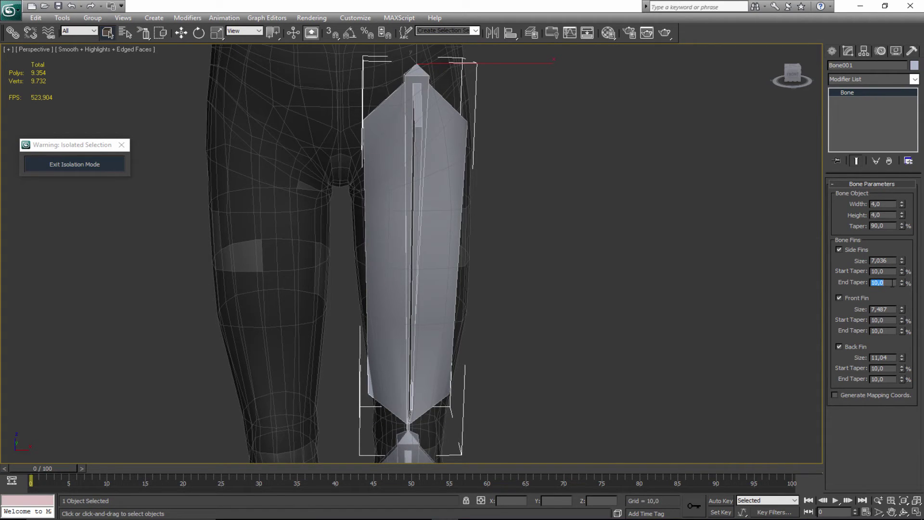
- Set both the end taper and start taper of the thigh bone's side fins to 0
text(0)
key(Return)
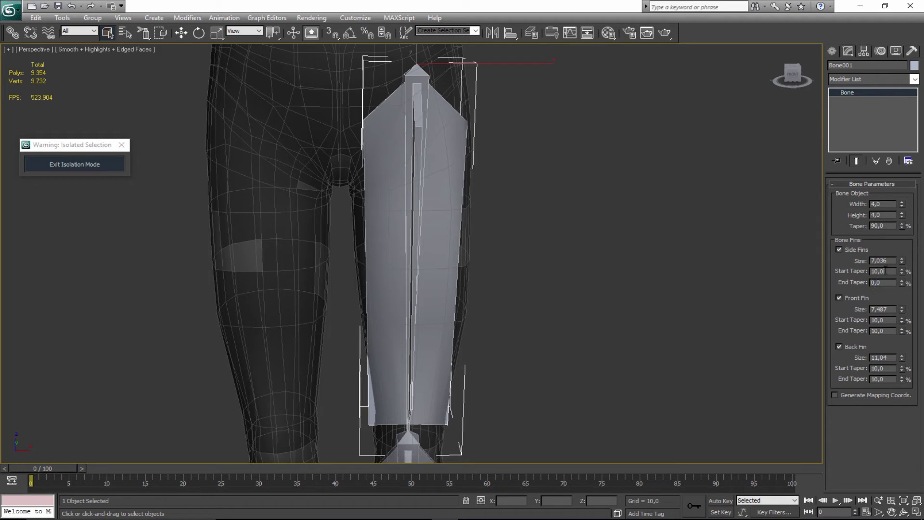
click(886, 270)
text(0)
key(Return)
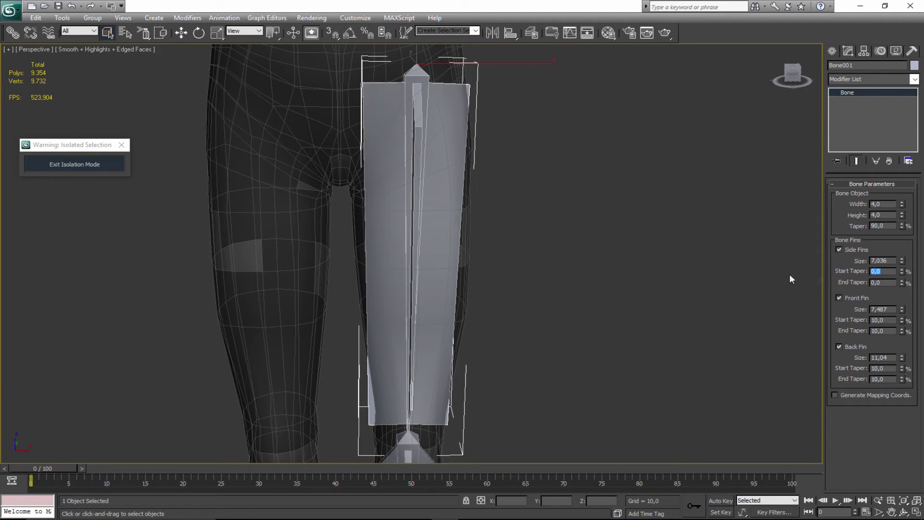
- Set the start and end taper of the thigh bone's front fin to 0
middle_drag(438, 217, 447, 233)
scroll(448, 233, down, 2)
key(ctrl+r)
drag(454, 244, 427, 247)
alt+middle_drag(427, 247, 421, 245)
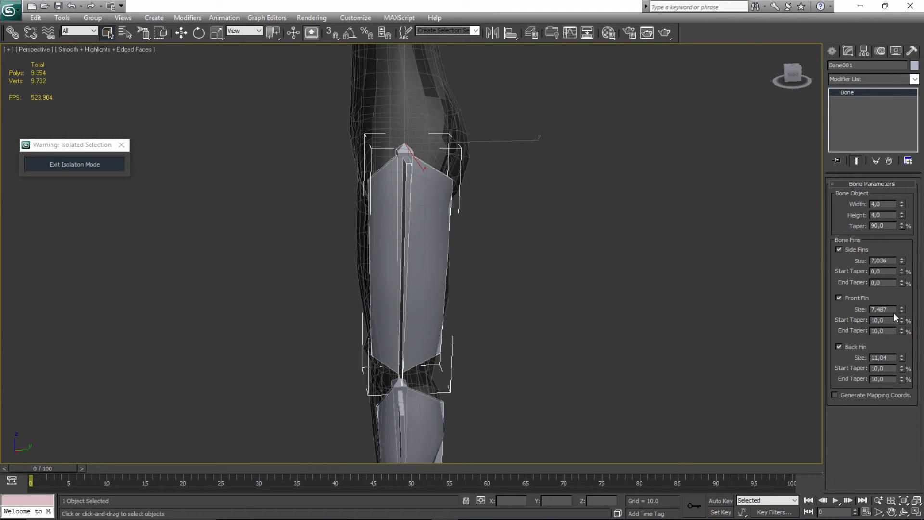
text(0)
key(Return)
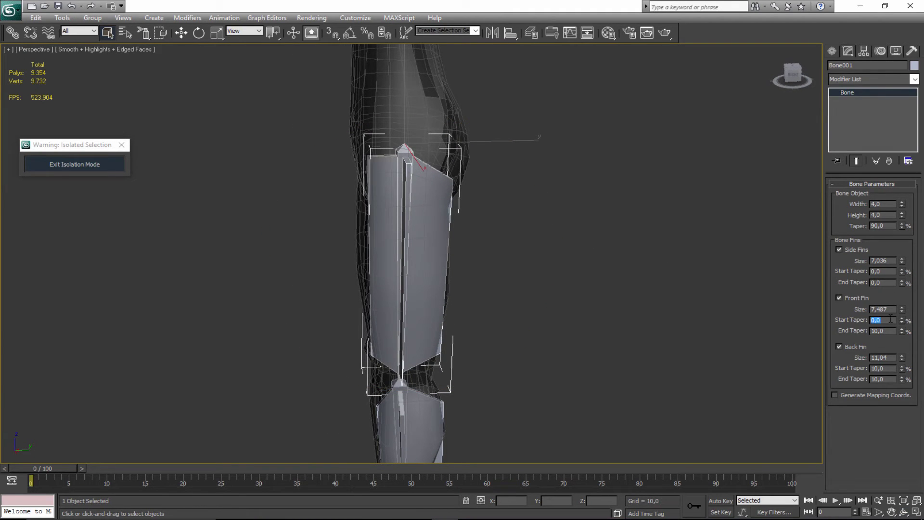
text(0)
key(Return)
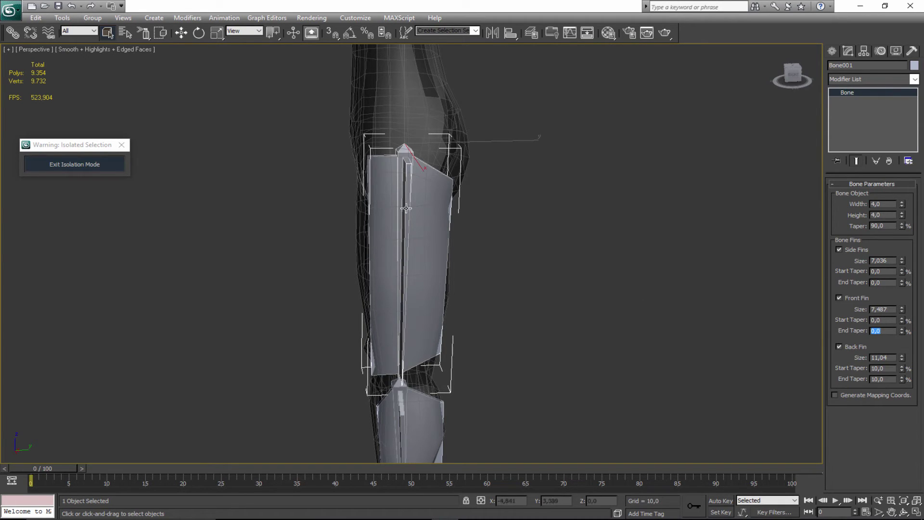
- Set the start and end taper of the thigh bone's back fin to 0
double_click(888, 368)
text(0,)
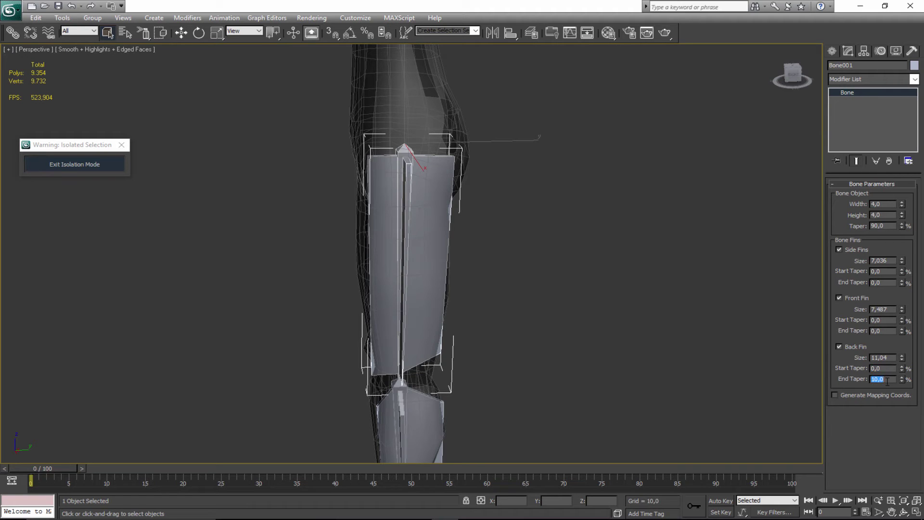
text(0)
key(Return)
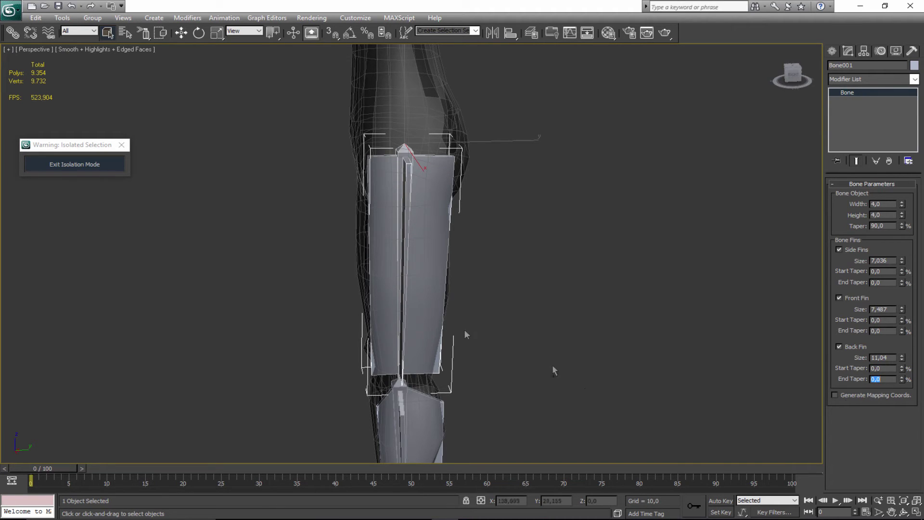
- Select the shin bone and set its side fins' start and end taper to 0
scroll(362, 247, down, 2)
middle_drag(362, 245, 406, 259)
key(ctrl+r)
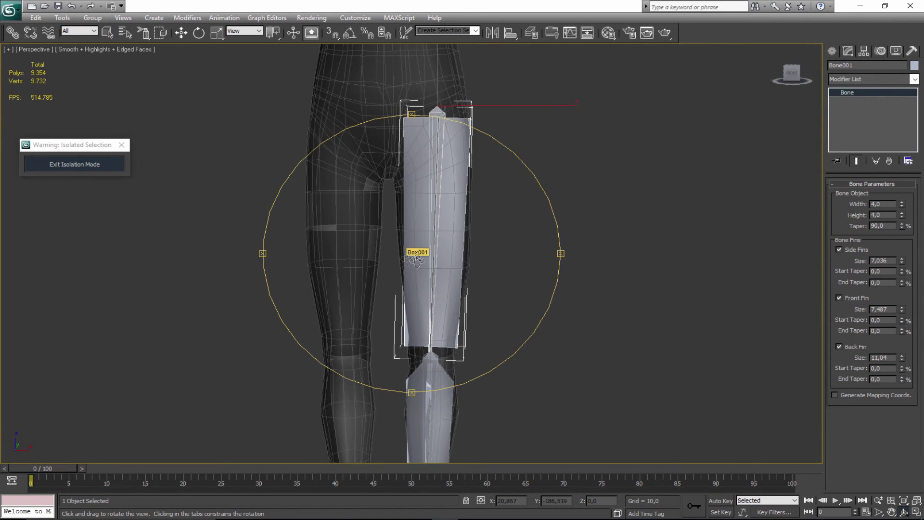
right_click(406, 258)
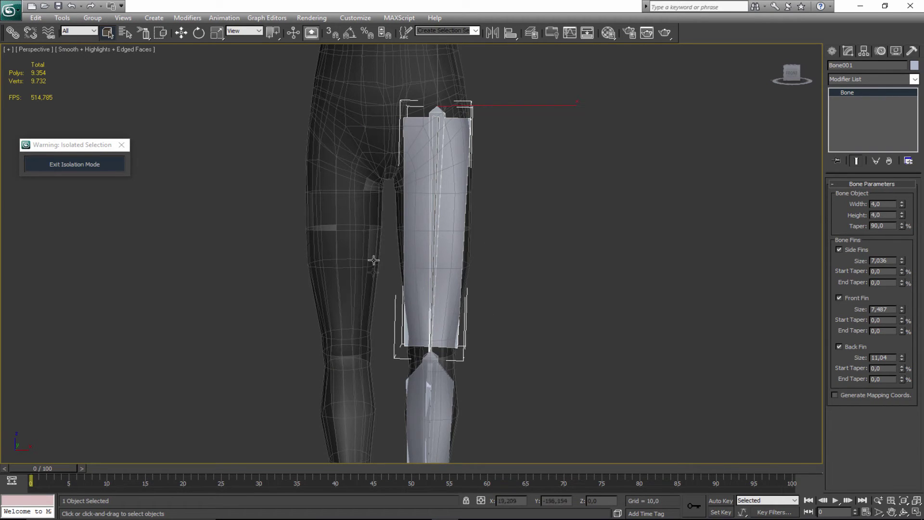
middle_drag(441, 202, 458, 166)
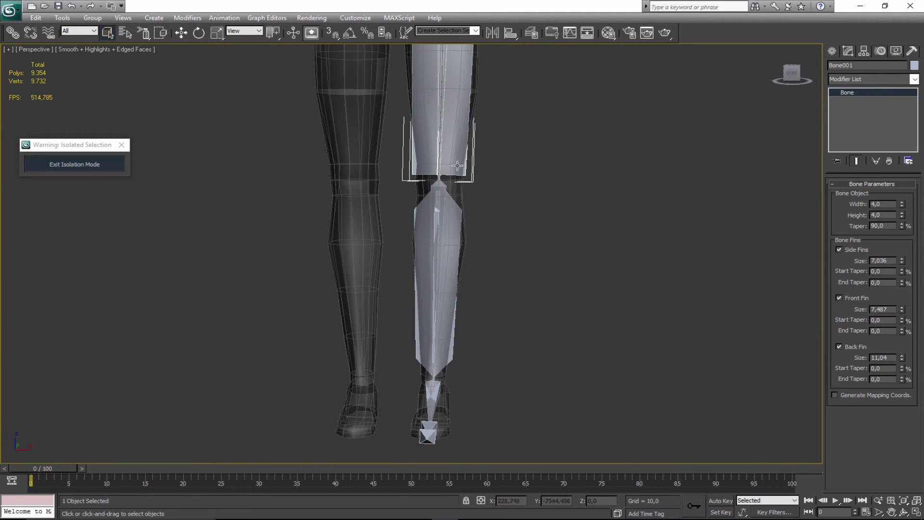
click(436, 203)
click(437, 204)
middle_drag(456, 232, 453, 257)
scroll(453, 258, up, 3)
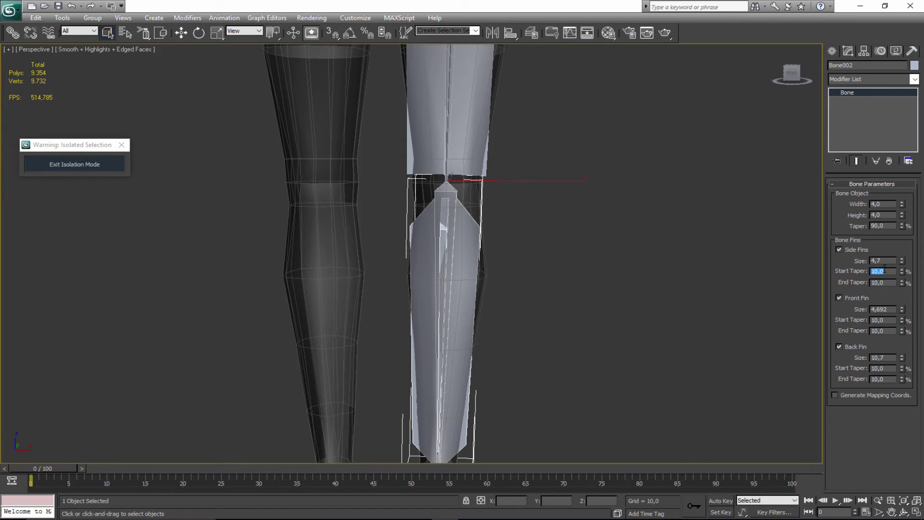
text(0)
key(Tab)
text(0)
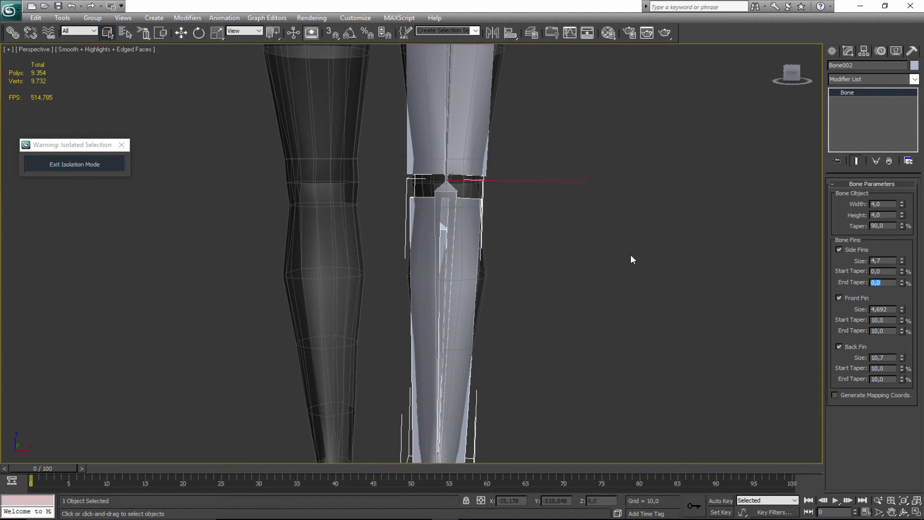
- Set the start taper of the shin bone's front fin to 0
scroll(559, 244, down, 3)
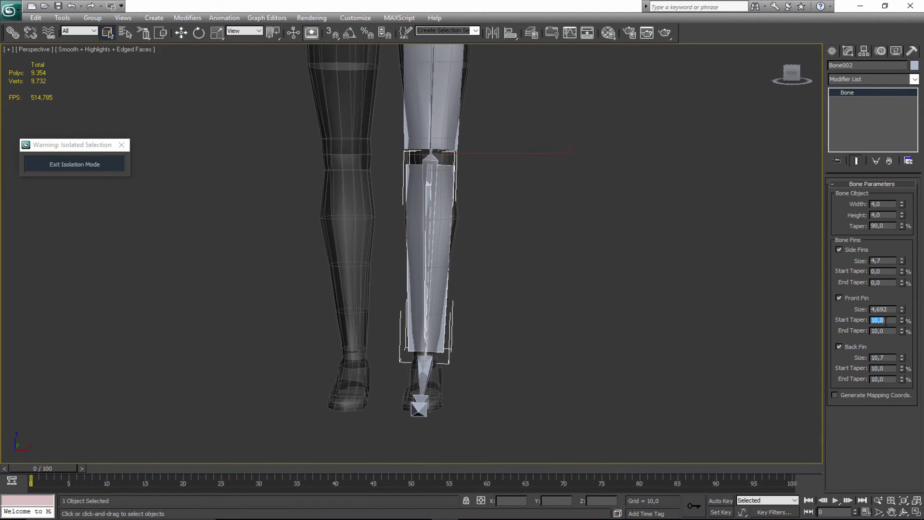
text(0)
key(Return)
- Select the foot bone below the shin and enable its side, front and back fins
scroll(652, 316, up, 3)
click(414, 384)
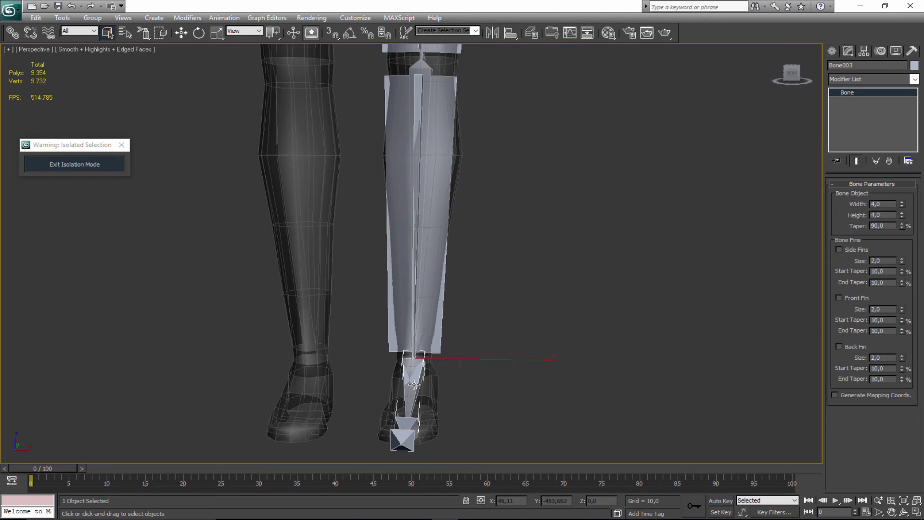
key(ctrl+r)
drag(378, 305, 332, 337)
key(ctrl+s)
click(847, 250)
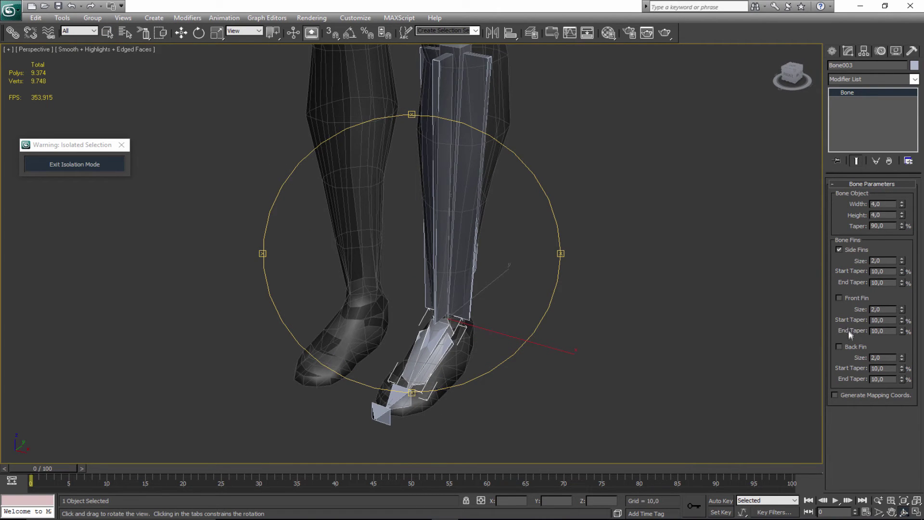
click(852, 299)
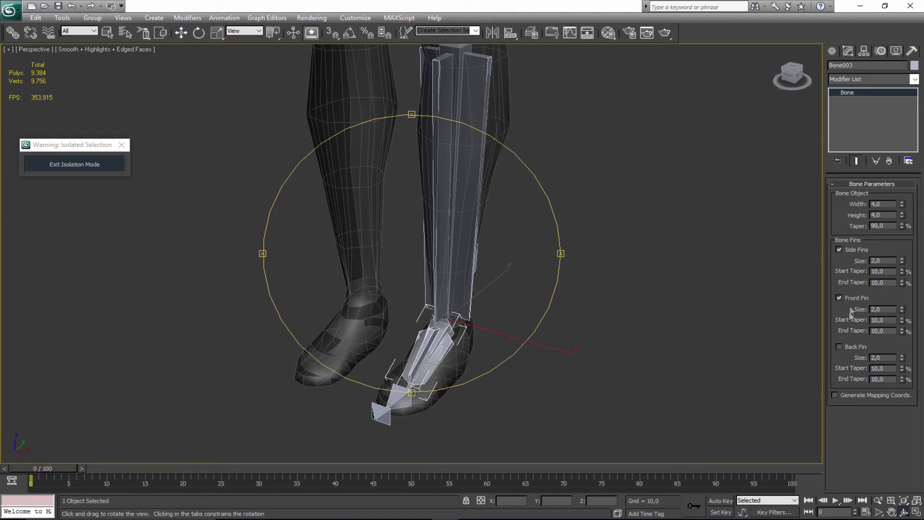
click(847, 347)
- Examine how the finned thigh, shin and foot bones fill the leg mesh from the side, front and close up at the foot
drag(481, 306, 361, 266)
drag(455, 297, 420, 237)
middle_drag(421, 158, 437, 320)
scroll(438, 265, down, 5)
right_click(420, 172)
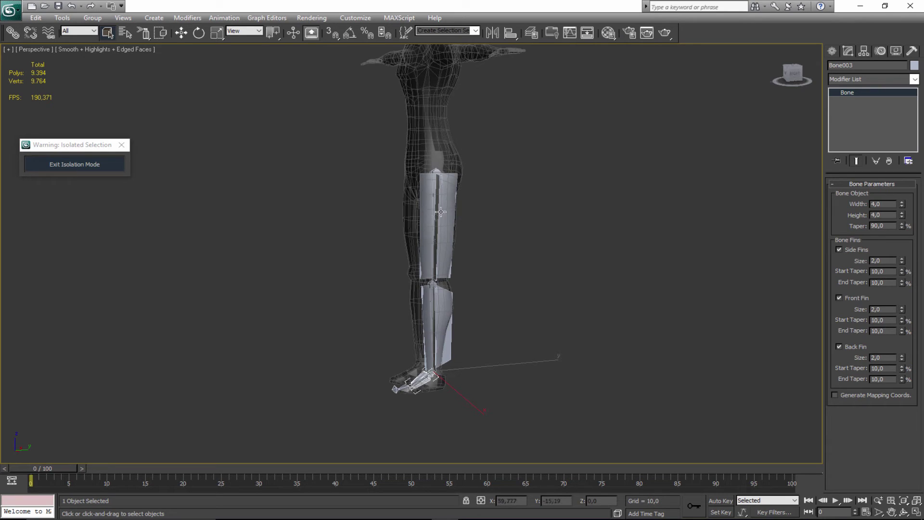
middle_drag(443, 215, 417, 239)
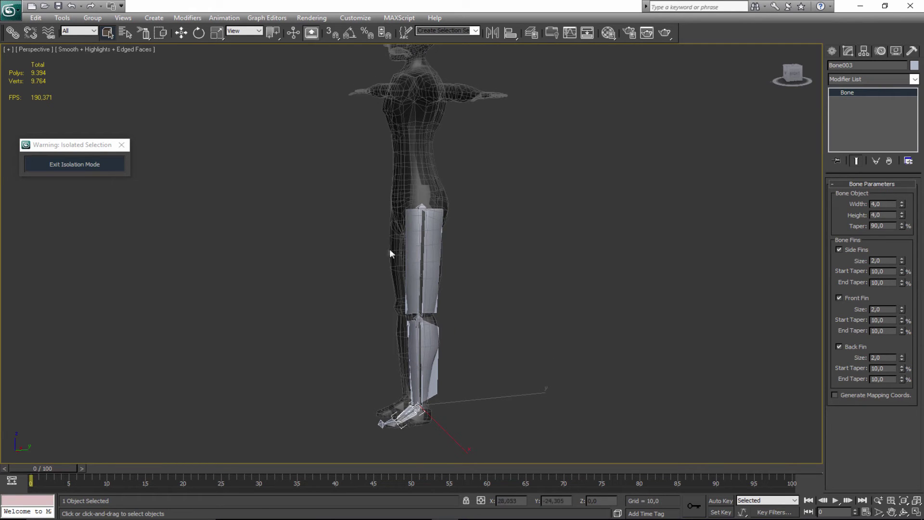
key(ctrl+r)
drag(413, 248, 395, 268)
scroll(413, 256, up, 3)
middle_drag(414, 256, 417, 231)
drag(425, 279, 460, 277)
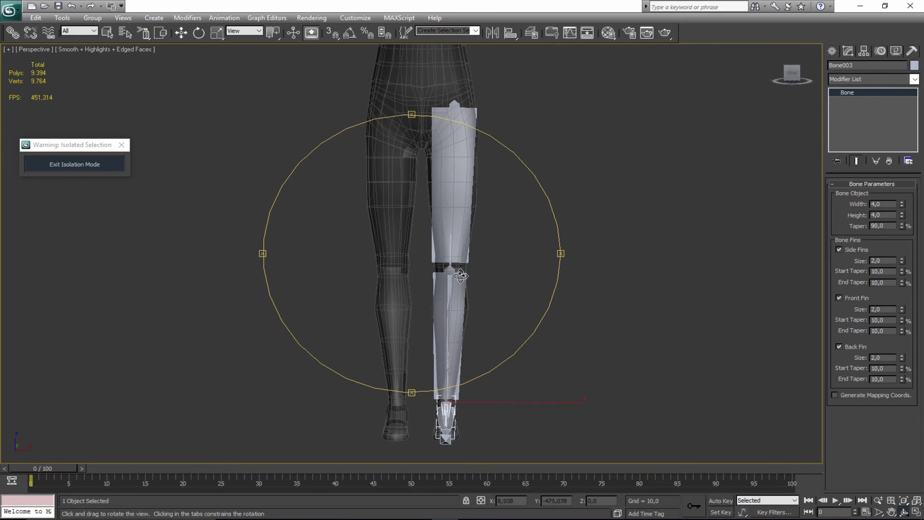
right_click(452, 203)
middle_drag(458, 248, 457, 274)
key(ctrl+r)
drag(454, 274, 373, 291)
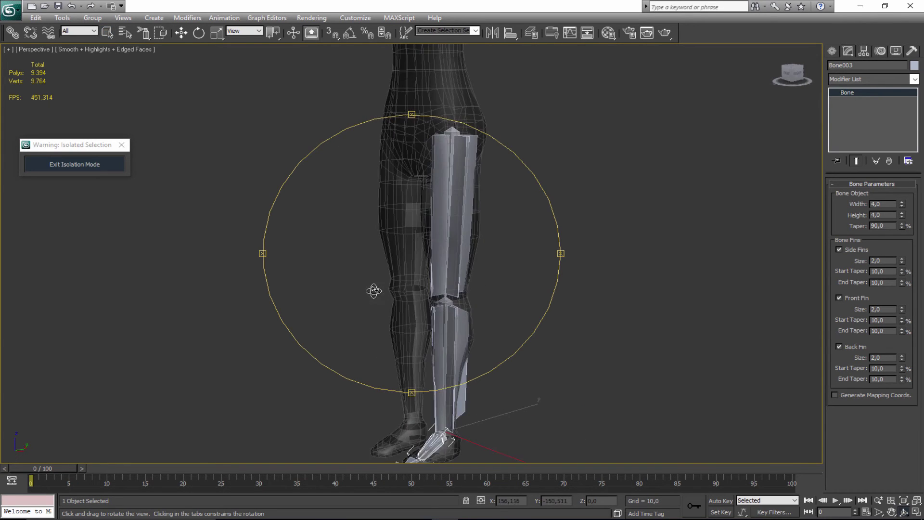
middle_drag(398, 259, 412, 203)
drag(405, 279, 388, 281)
middle_drag(414, 284, 406, 242)
scroll(406, 241, up, 4)
drag(406, 241, 465, 326)
middle_drag(483, 326, 476, 292)
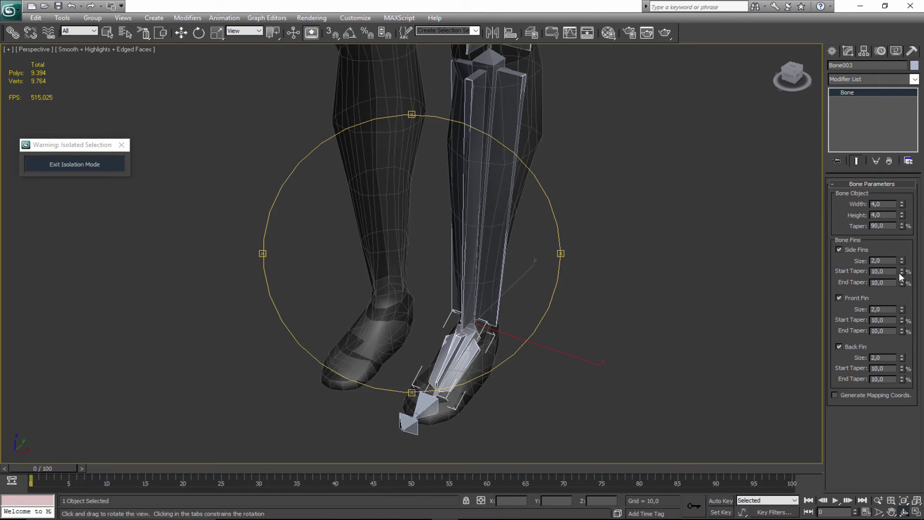
- Enlarge the foot bone's side fins to match the width of the foot mesh
drag(482, 320, 582, 334)
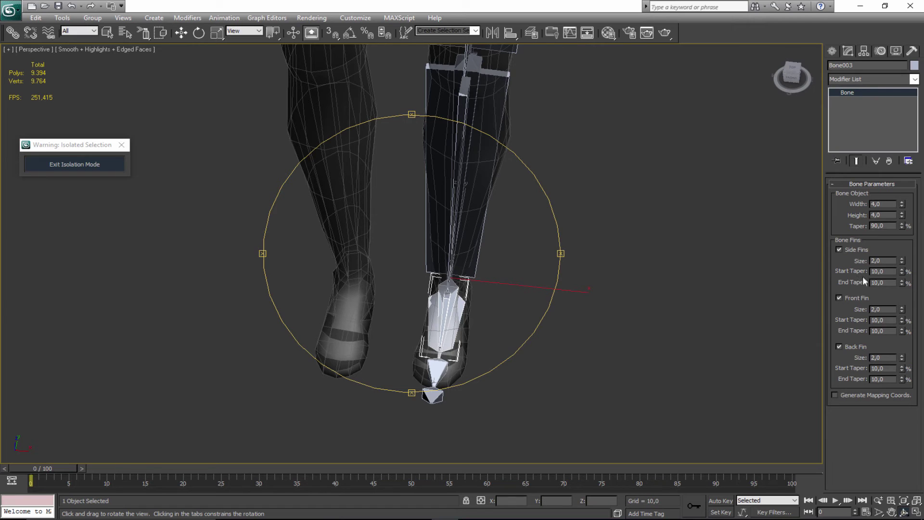
drag(904, 261, 904, 233)
drag(380, 287, 403, 295)
right_click(403, 295)
- Select the toe bone in front of the foot bone and enable its side fins and front fin
click(423, 335)
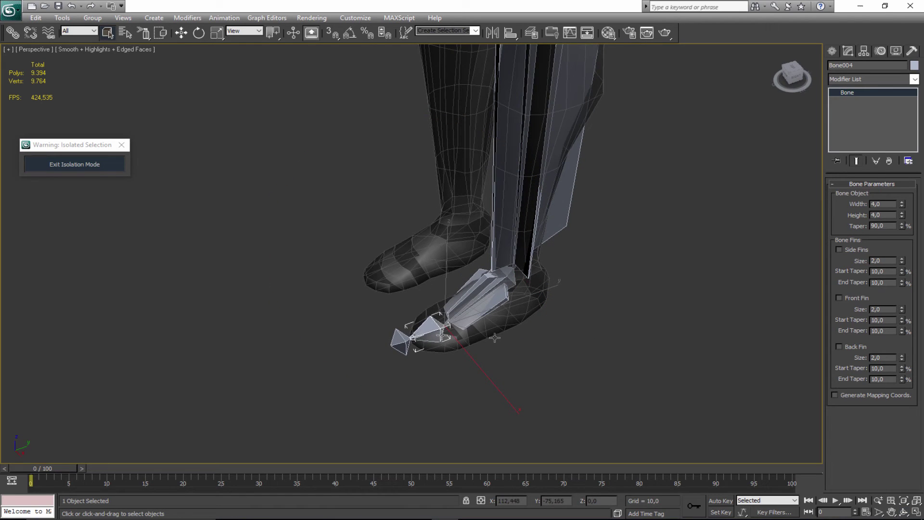
click(849, 250)
click(848, 298)
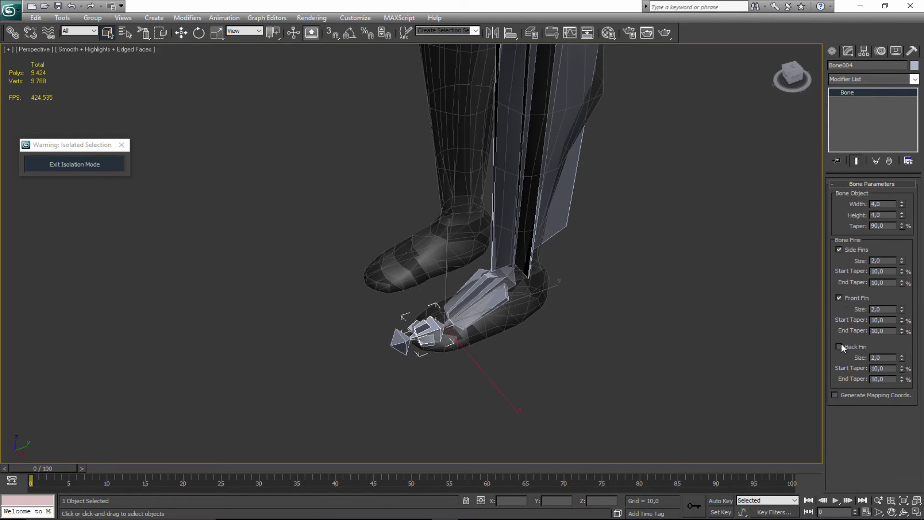
- Set the toe bone's front fin size to 0.56 and its side fins size to 3.12 to fit the toe area
alt+middle_drag(567, 357, 735, 348)
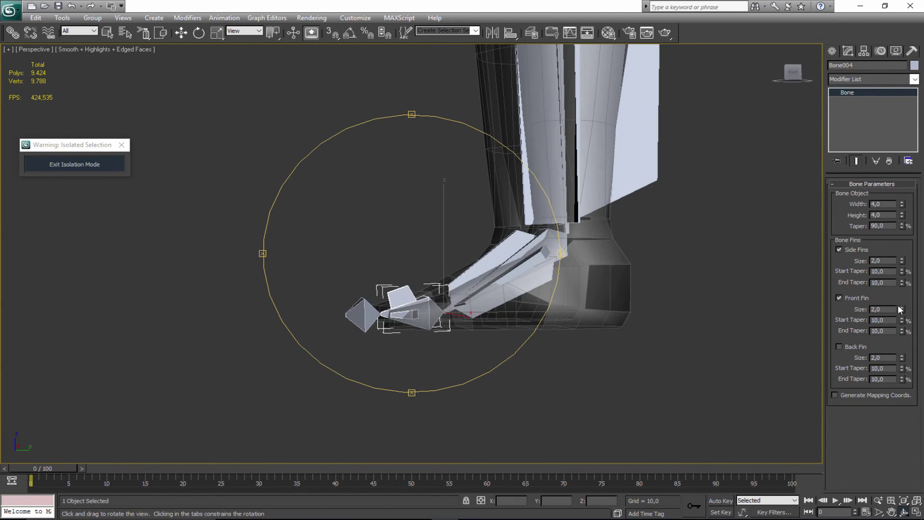
drag(904, 314, 904, 337)
alt+middle_drag(437, 321, 533, 378)
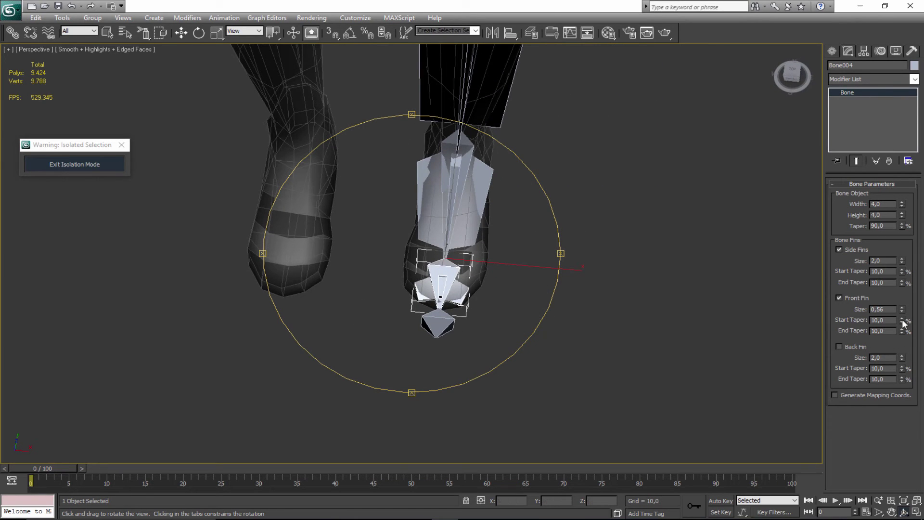
mouse_move(904, 312)
mouse_down()
mouse_move(900, 287)
mouse_move(902, 311)
mouse_up()
drag(903, 261, 904, 231)
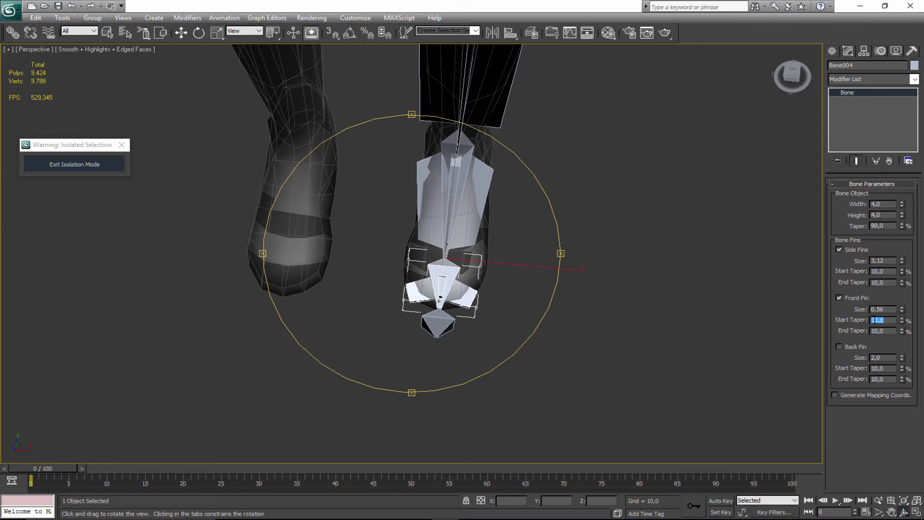
- Set the toe bone's front fin start taper to 10% and its side fins start taper to -58.5%
text(0)
key(Return)
drag(902, 271, 879, 273)
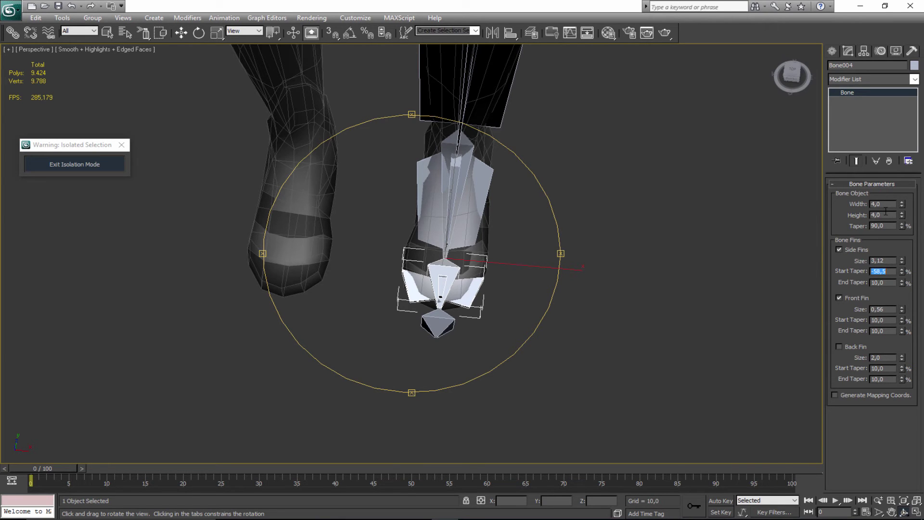
- Enable the toe bone's back fin with a size of 0.46 and a start taper of -3.9%
scroll(389, 277, down, 3)
drag(423, 270, 353, 231)
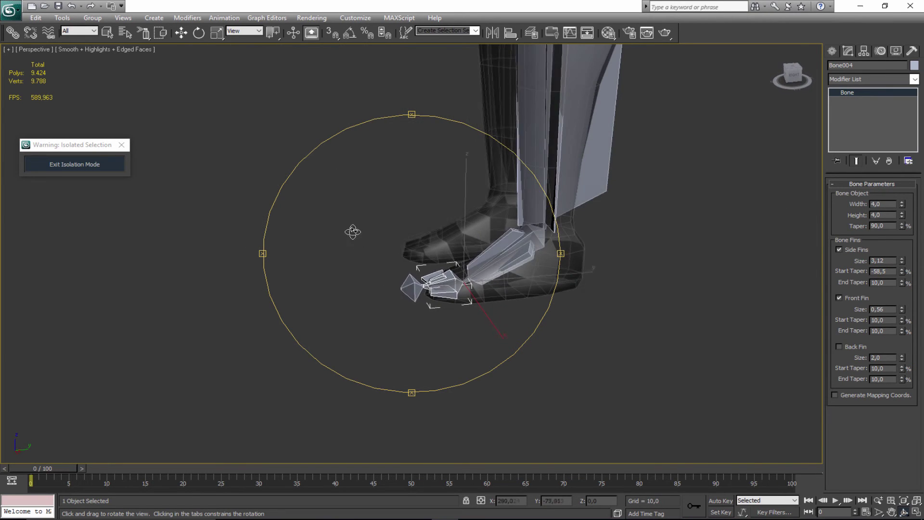
alt+middle_drag(451, 255, 686, 326)
click(855, 348)
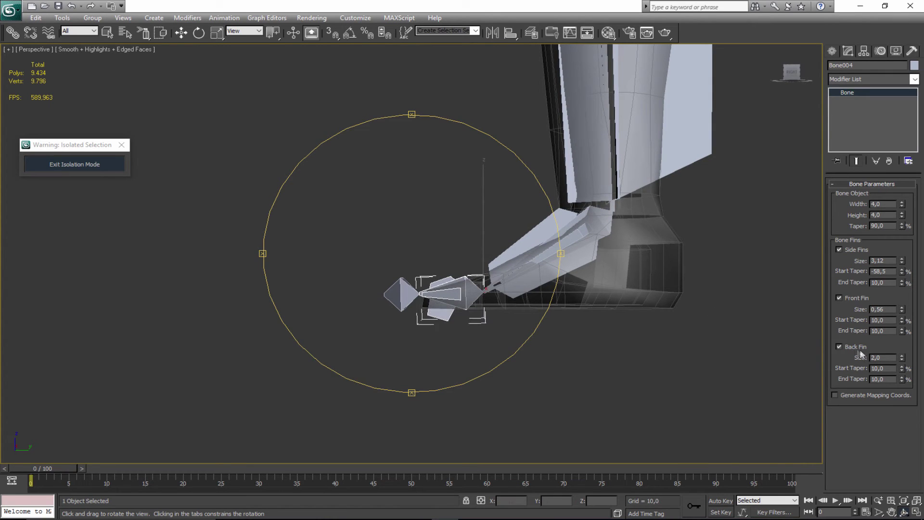
drag(904, 360, 911, 455)
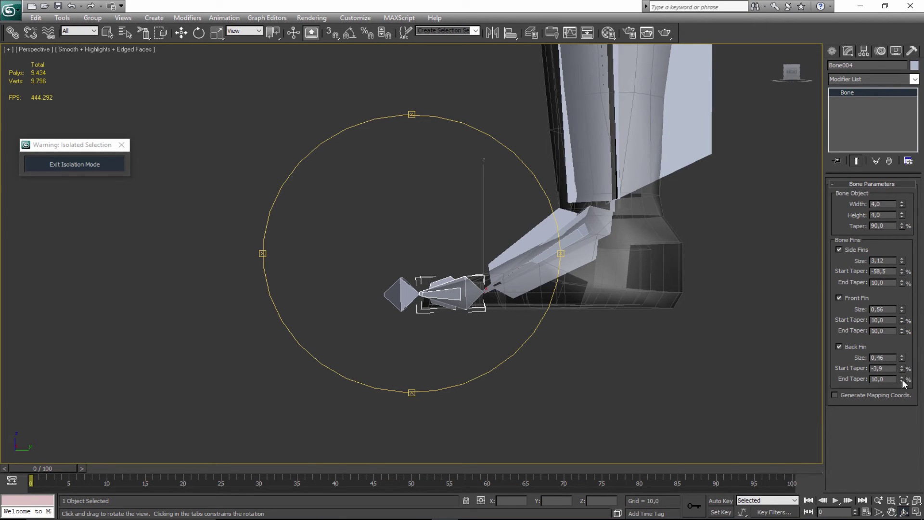
drag(900, 352, 908, 438)
- Select the left thigh bone and try out different height, width and taper values on it
drag(414, 262, 453, 235)
drag(436, 269, 447, 271)
right_click(448, 270)
click(446, 223)
click(446, 223)
middle_drag(701, 214, 729, 176)
drag(907, 217, 885, 208)
right_click(885, 208)
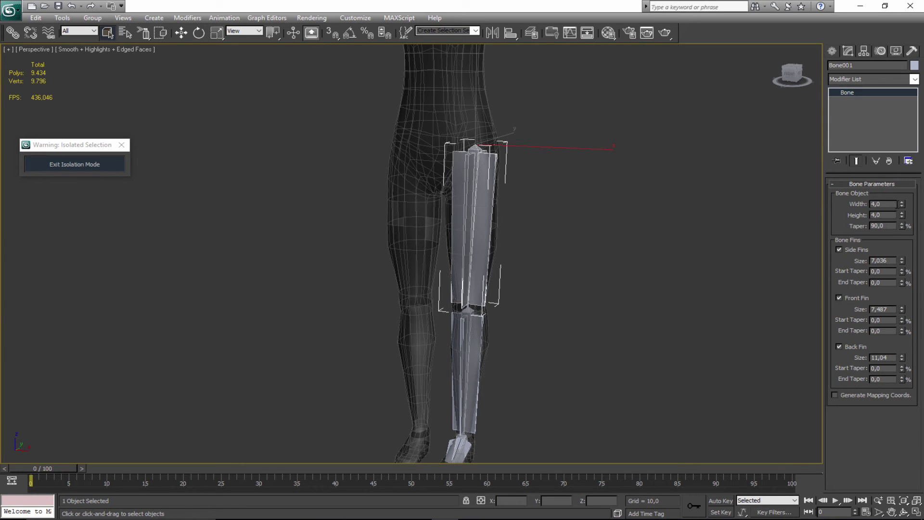
drag(903, 206, 903, 187)
drag(907, 515, 922, 41)
right_click(923, 46)
drag(902, 227, 902, 98)
right_click(903, 98)
- Select the entire left leg bone chain from the thigh bone down to the toe tip
alt+middle_drag(484, 245, 378, 273)
alt+middle_drag(465, 274, 453, 201)
mouse_move(439, 235)
middle_down()
mouse_move(425, 218)
mouse_move(433, 228)
middle_up()
right_click(440, 227)
click(468, 241)
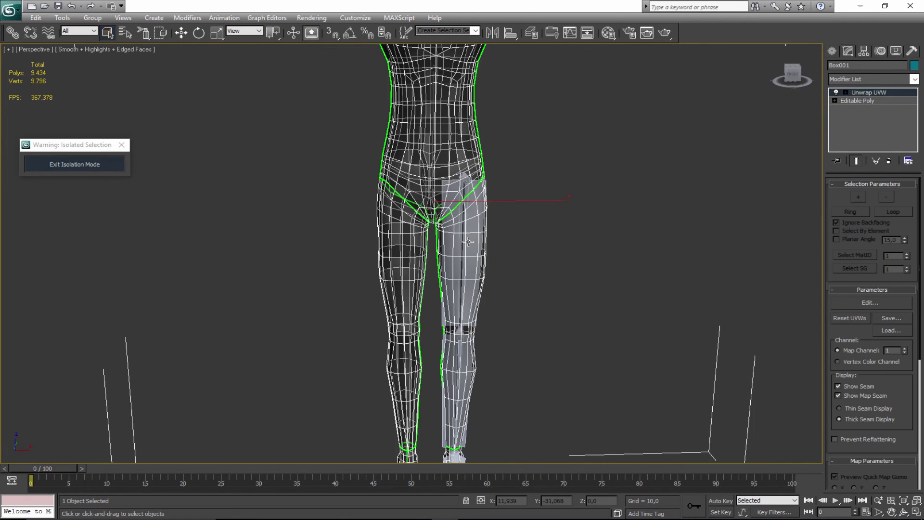
double_click(469, 242)
key(ctrl+r)
drag(469, 241, 444, 260)
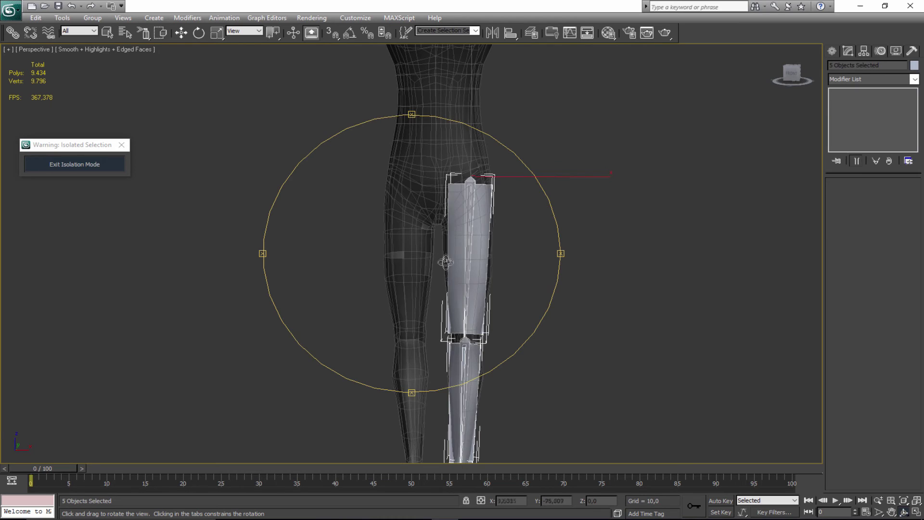
middle_drag(444, 260, 406, 188)
scroll(407, 187, down, 5)
scroll(405, 216, up, 4)
drag(408, 222, 410, 227)
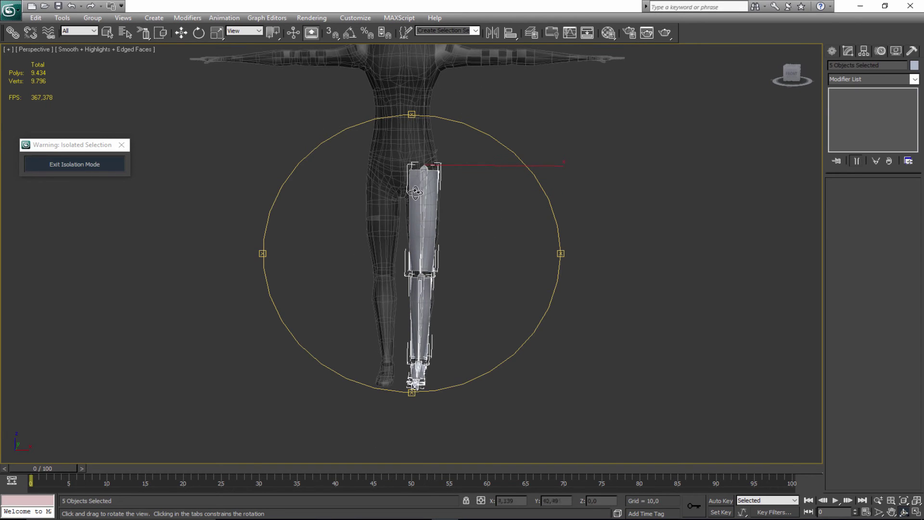
middle_drag(430, 212, 453, 214)
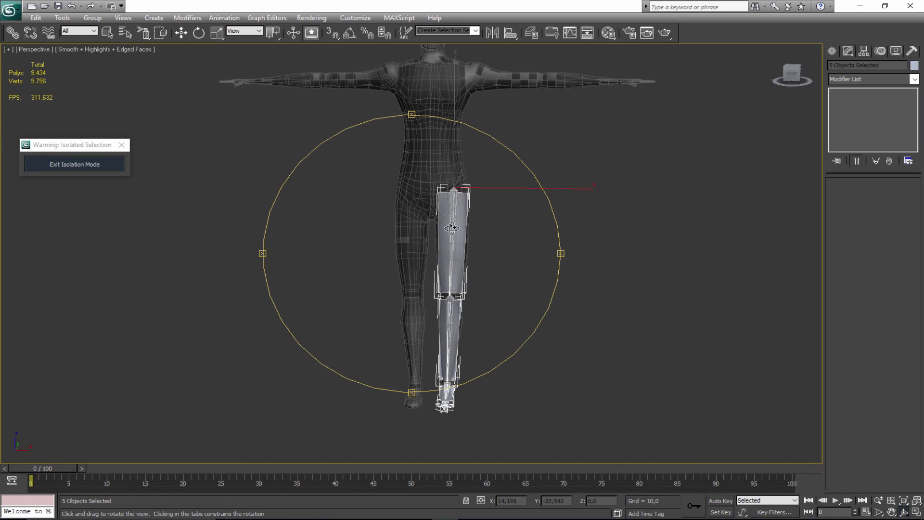
- Narrow the selection from the leg bone chain to the thigh bone alone
key(q)
click(455, 225)
double_click(444, 236)
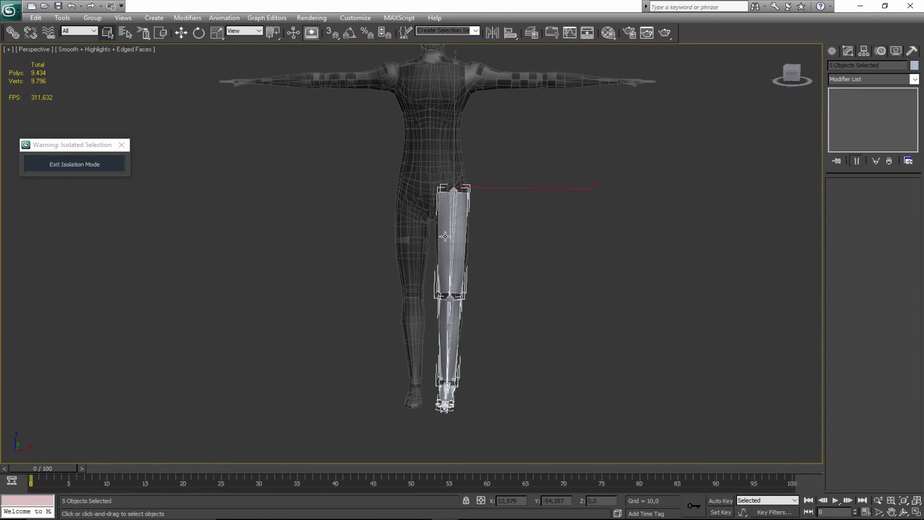
double_click(445, 237)
click(445, 236)
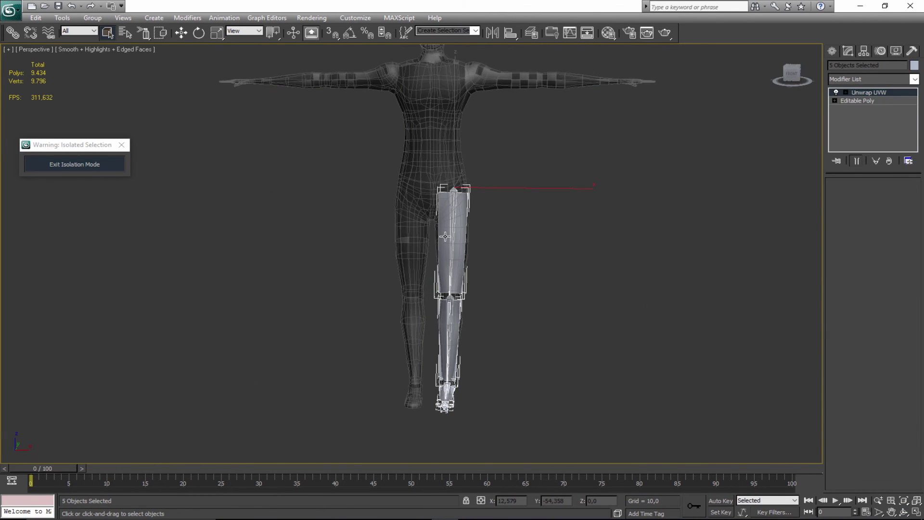
click(445, 236)
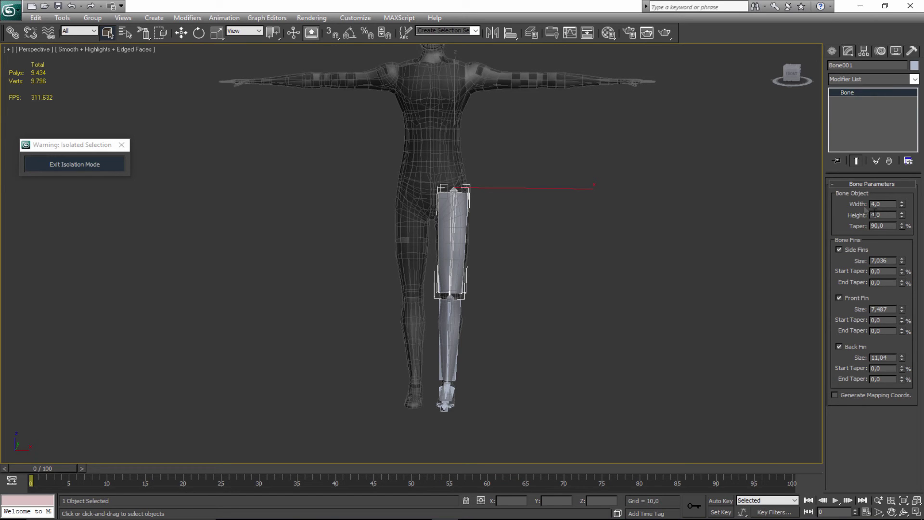
- Clear the selection and examine how the finned leg bones sit inside the body mesh
scroll(453, 309, up, 3)
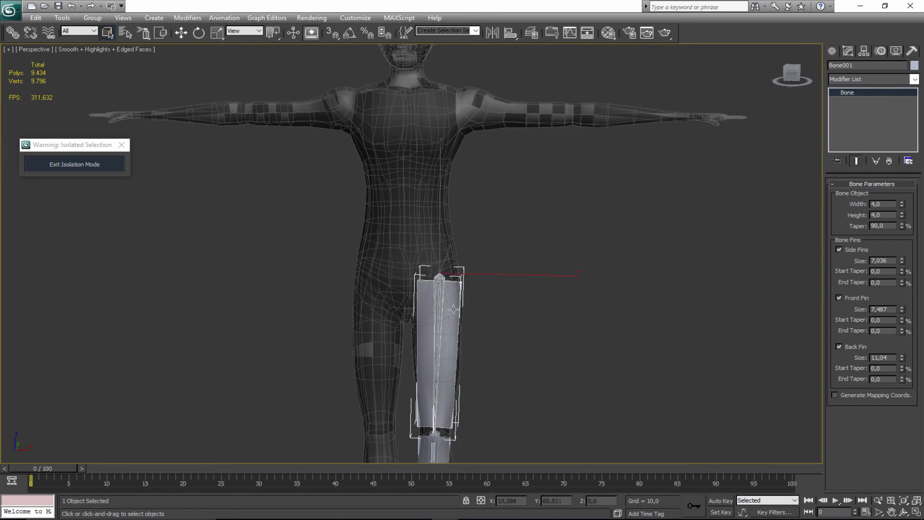
middle_drag(453, 309, 441, 184)
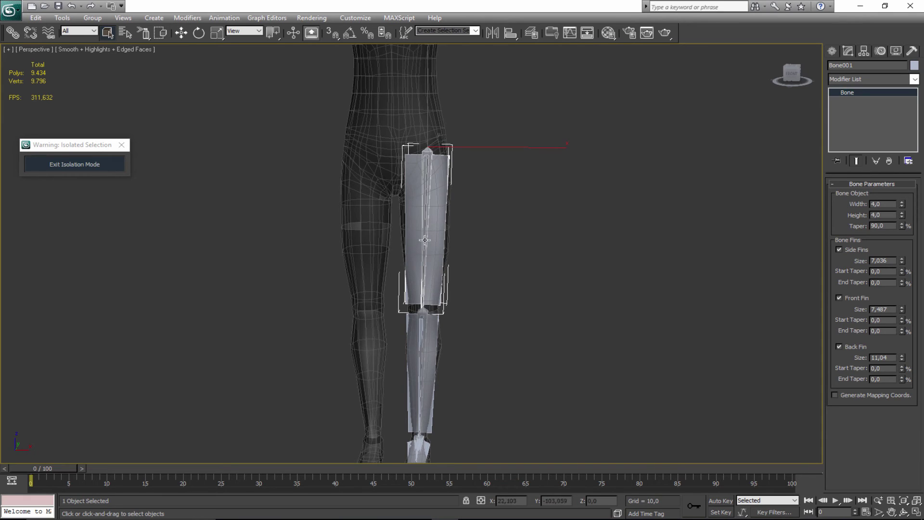
scroll(415, 361, down, 3)
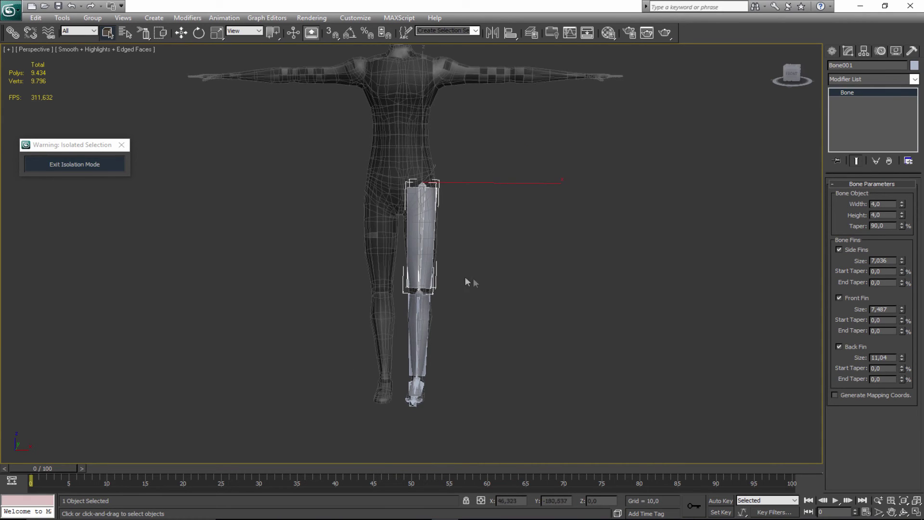
click(502, 290)
key(ctrl+r)
drag(356, 266, 407, 215)
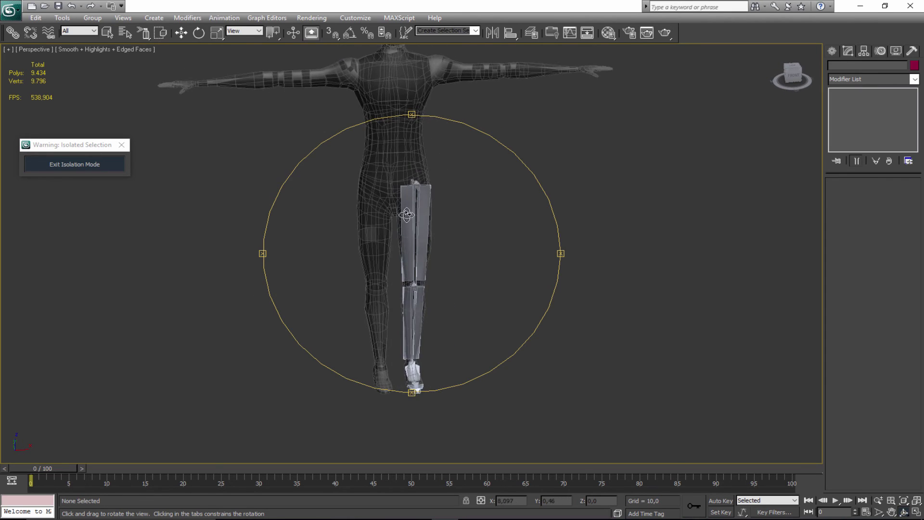
scroll(406, 215, up, 5)
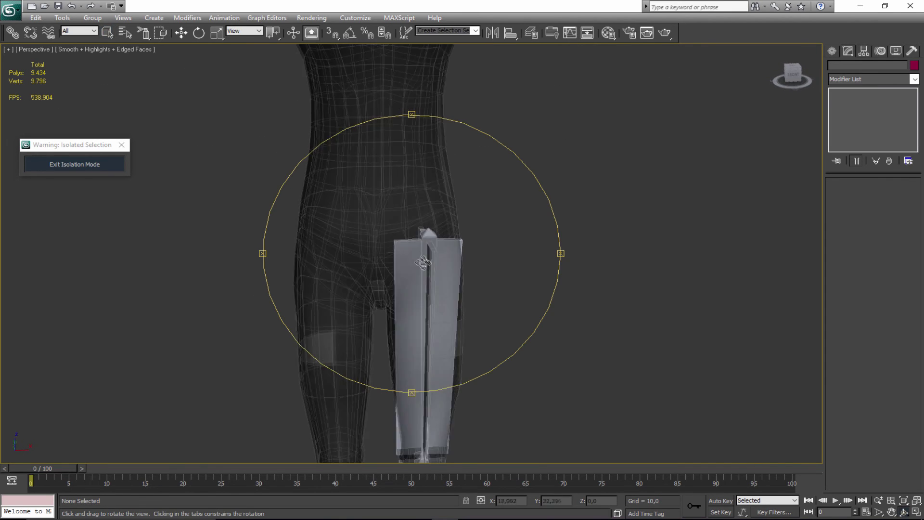
scroll(423, 263, down, 5)
- Select the left thigh bone and switch to the front view with the whole body framed
right_click(426, 206)
click(426, 206)
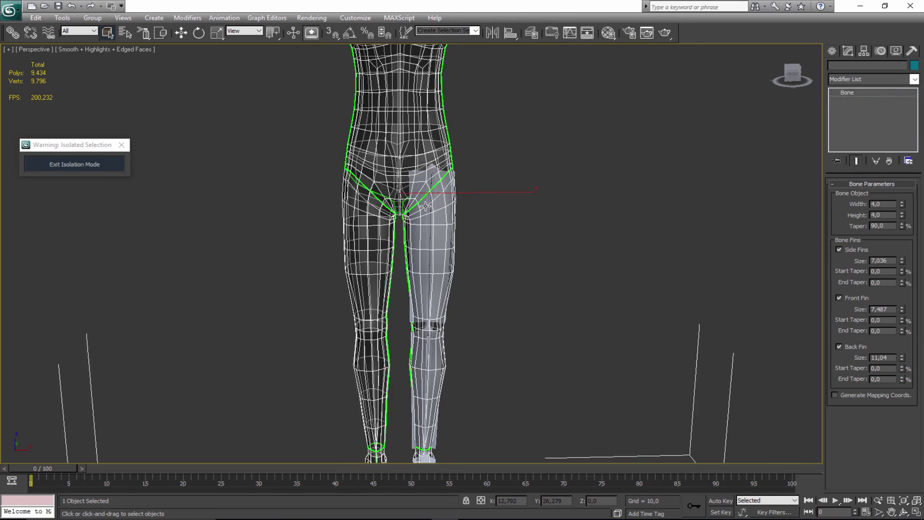
key(ctrl+r)
drag(425, 206, 421, 197)
middle_drag(420, 197, 431, 176)
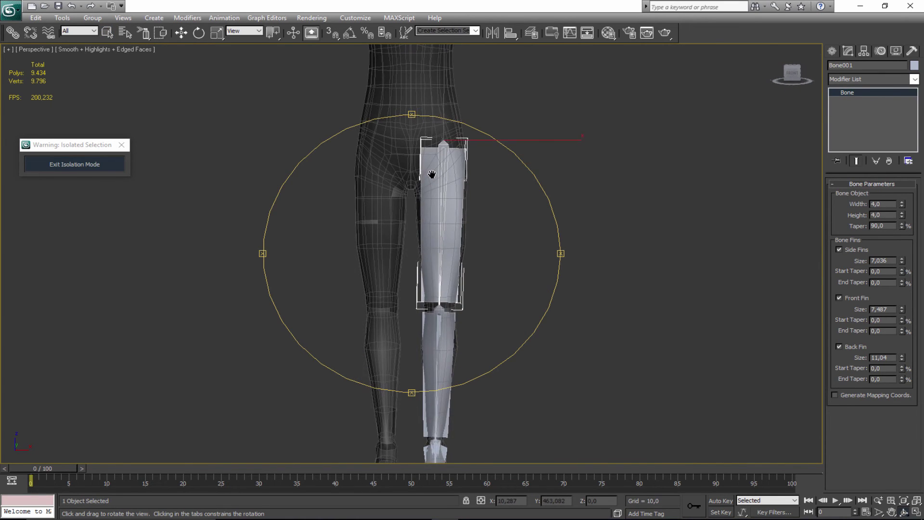
key(f)
scroll(426, 192, down, 4)
middle_drag(398, 209, 413, 166)
scroll(406, 195, down, 2)
scroll(406, 213, up, 2)
middle_drag(406, 213, 413, 228)
key(Escape)
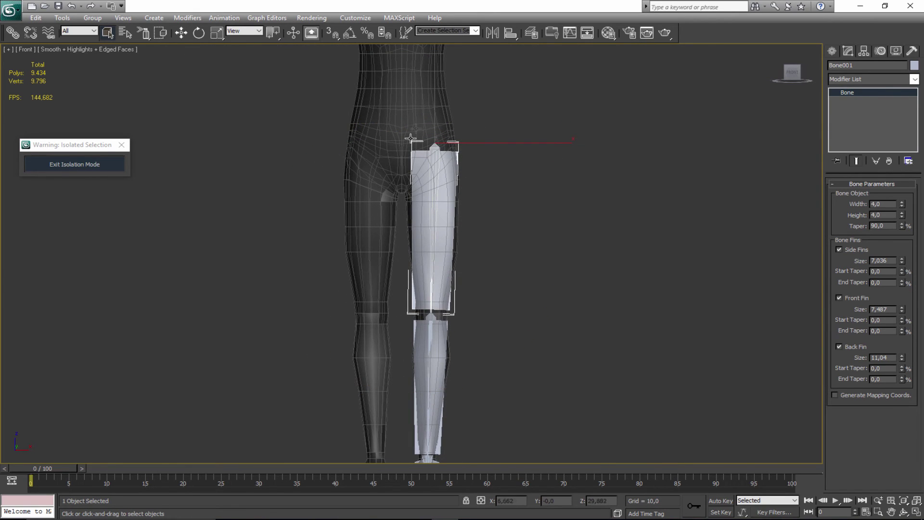
scroll(383, 256, down, 3)
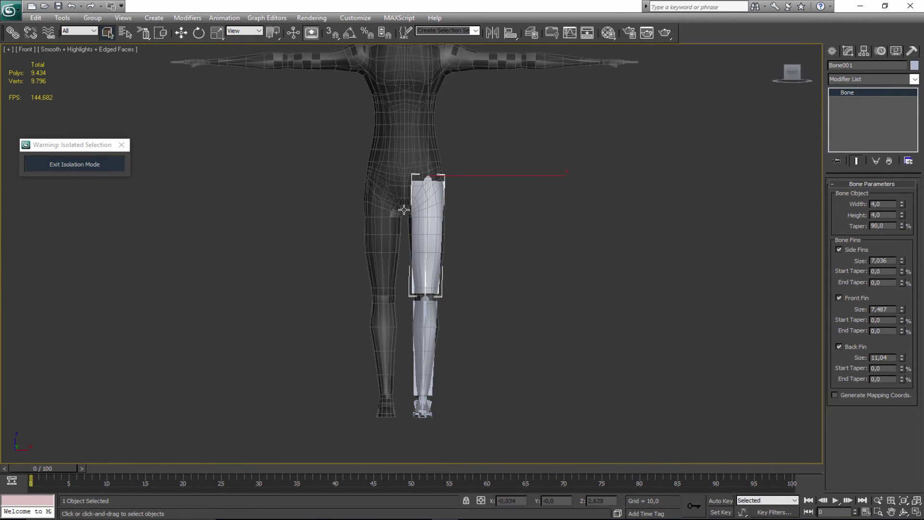
scroll(405, 210, up, 3)
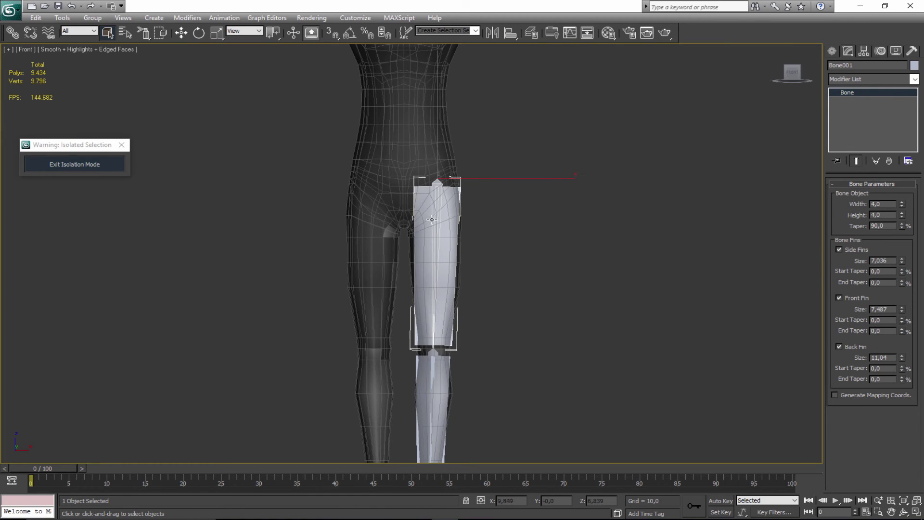
scroll(346, 292, down, 2)
middle_drag(346, 284, 366, 289)
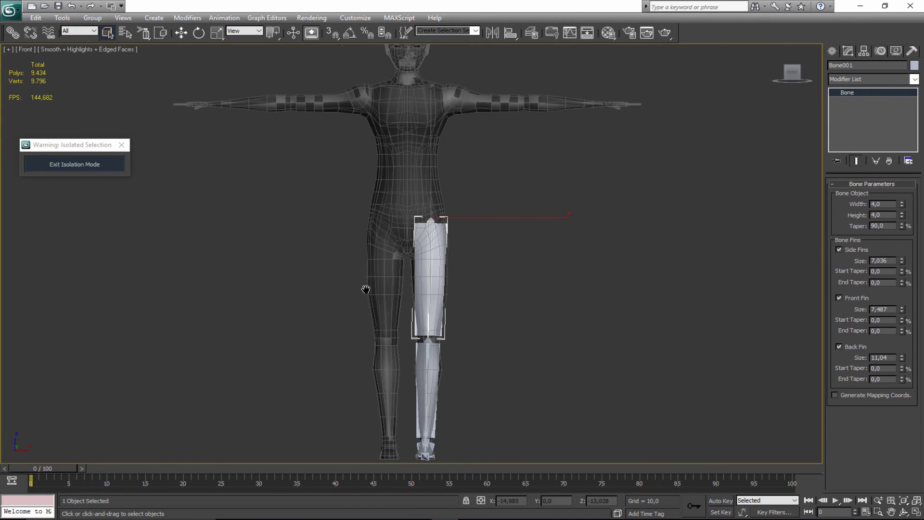
middle_drag(363, 246, 360, 234)
middle_drag(240, 186, 234, 227)
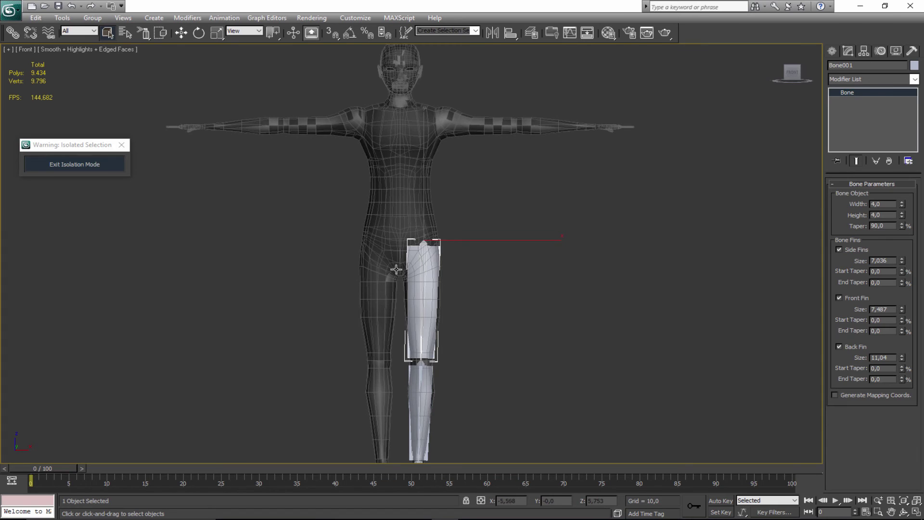
- Select the whole left leg bone chain and make one independent copy beside the character's right leg
double_click(418, 269)
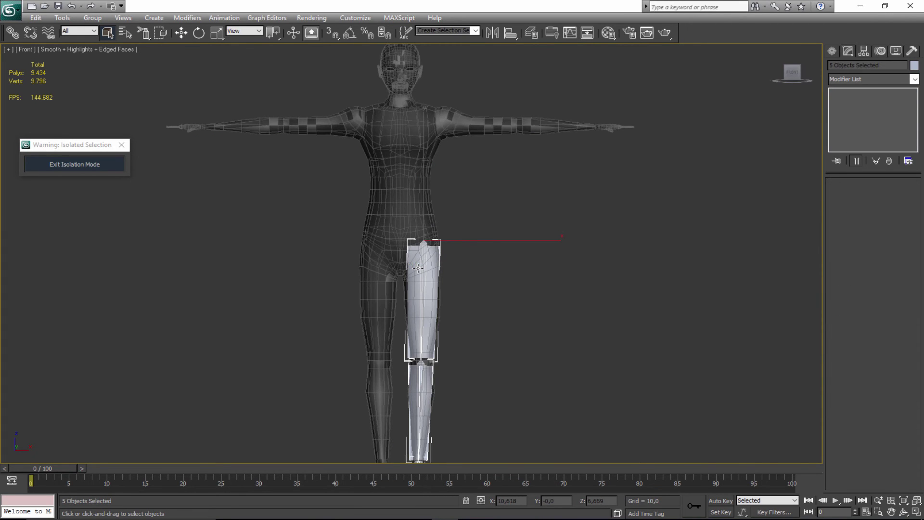
middle_drag(426, 288, 426, 266)
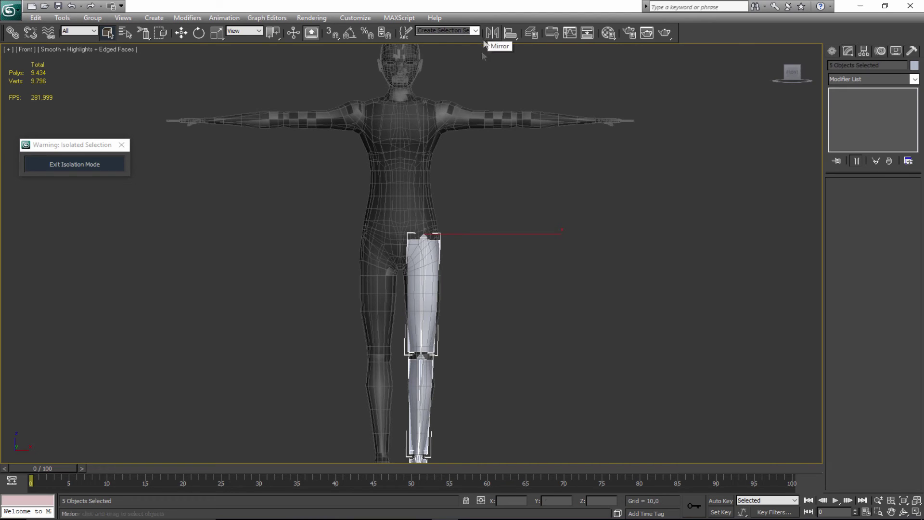
key(w)
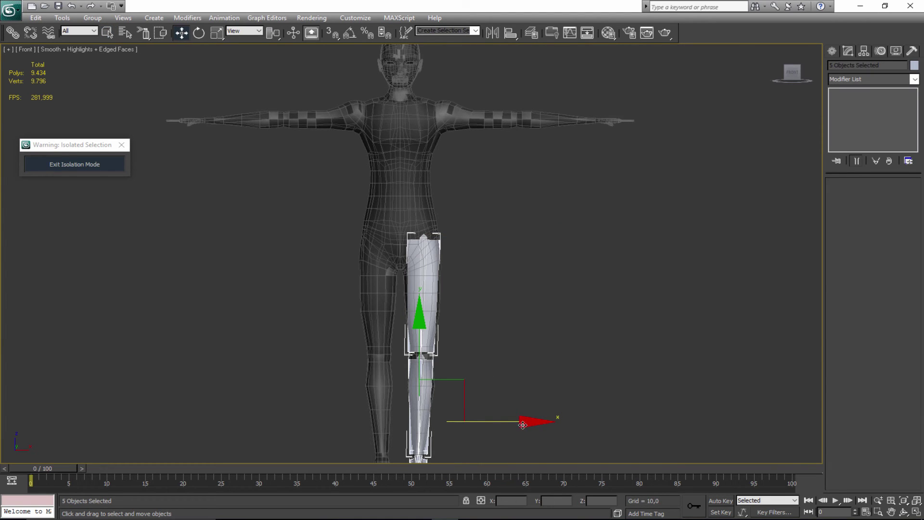
shift+drag(523, 422, 433, 423)
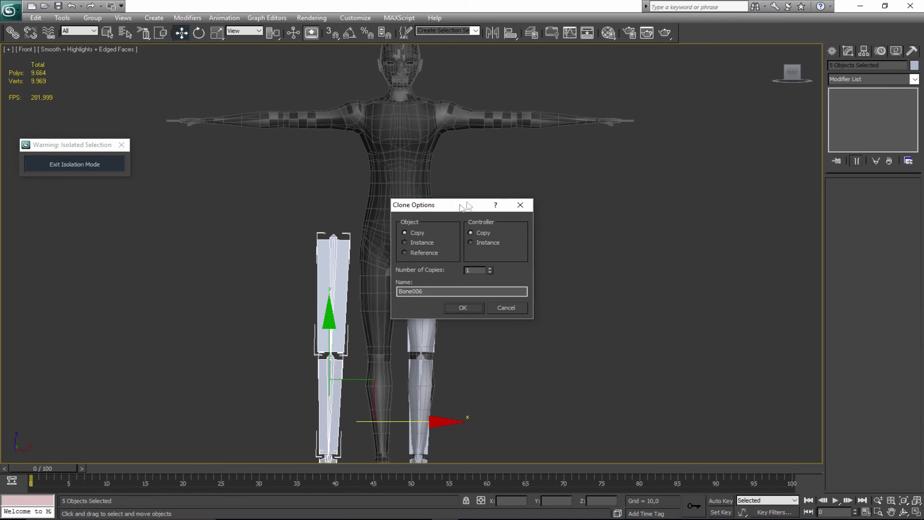
drag(458, 207, 567, 173)
click(568, 275)
middle_drag(462, 283, 464, 207)
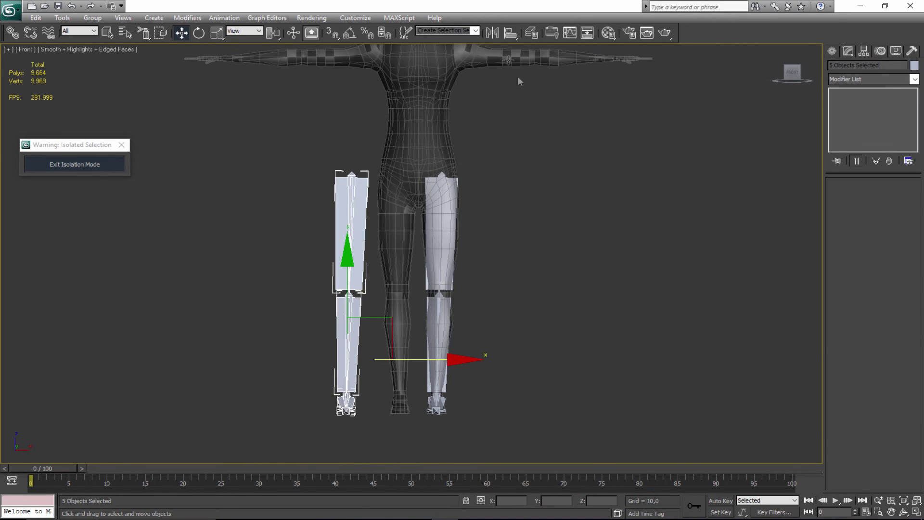
- Mirror the copied leg chain across X without cloning and move it about 29.7 units along X onto the right leg
click(493, 34)
click(445, 205)
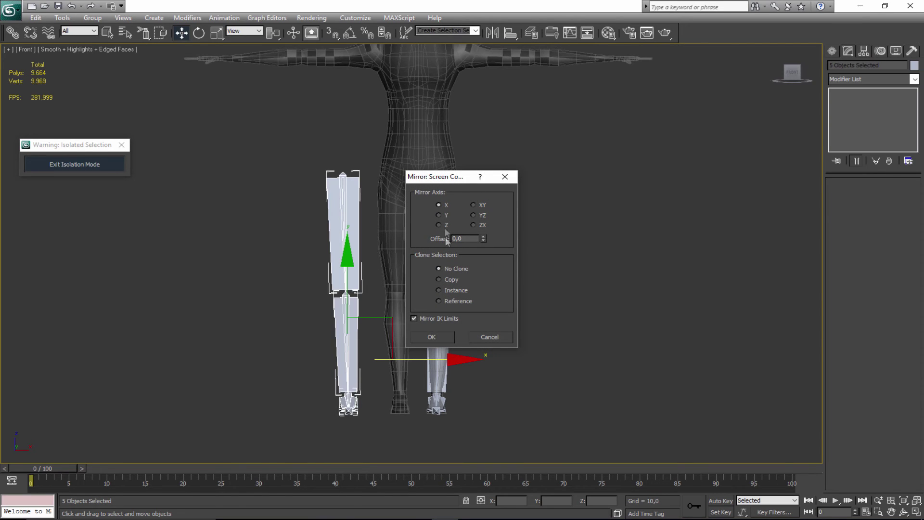
click(448, 335)
drag(449, 358, 503, 350)
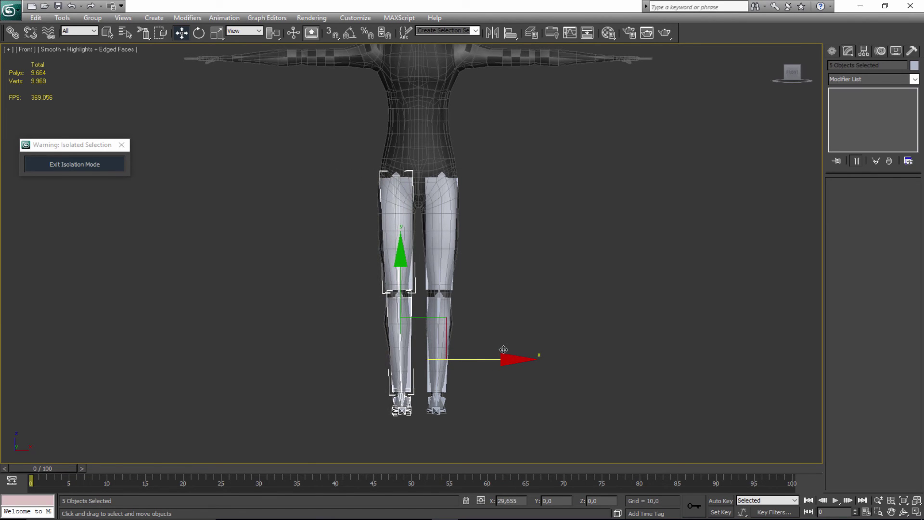
- Delete the mirrored bone chain from the character's right leg
scroll(487, 316, up, 4)
middle_drag(488, 209, 466, 101)
middle_drag(466, 242, 463, 245)
scroll(462, 245, up, 1)
scroll(463, 233, down, 1)
key(Delete)
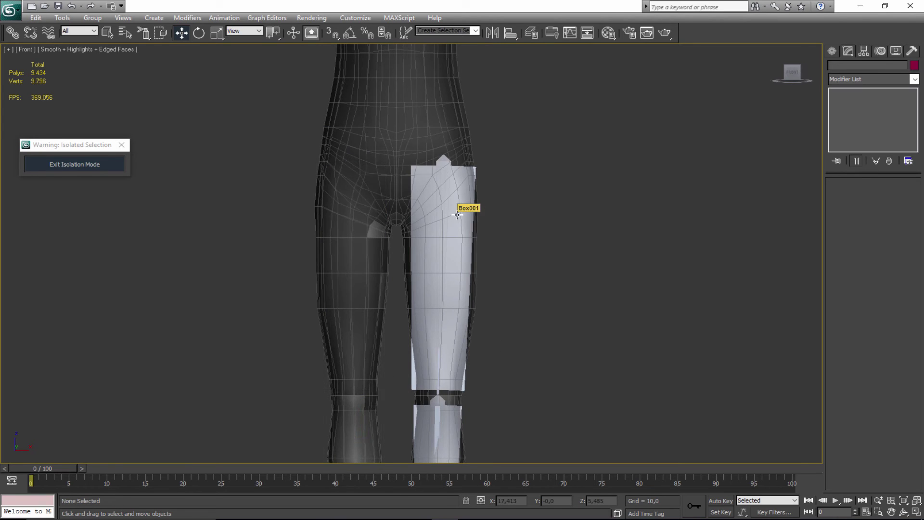
- Select the complete left leg bone chain, from thigh to toe tip, in the front view
scroll(371, 154, down, 4)
click(442, 281)
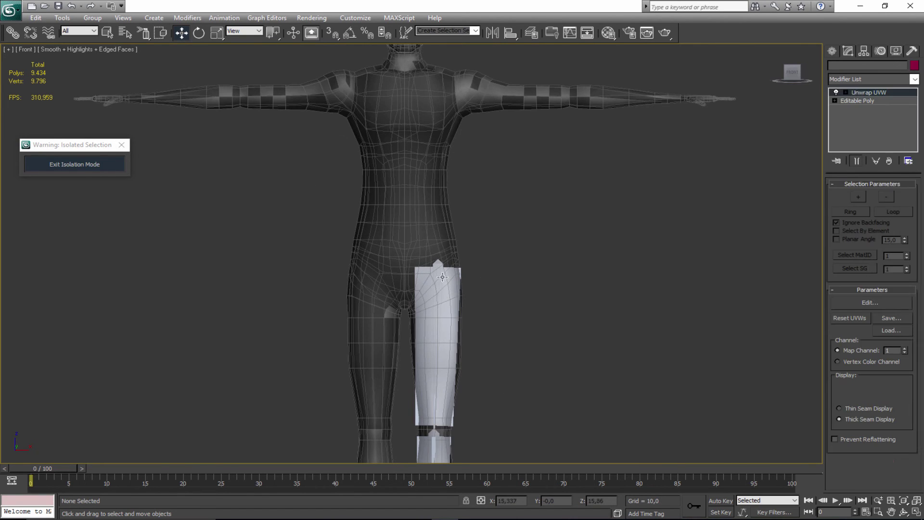
double_click(442, 278)
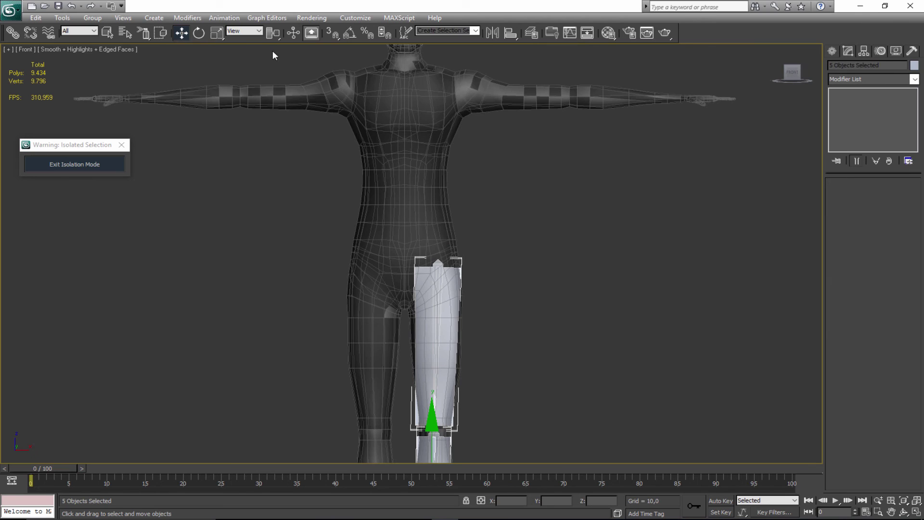
scroll(445, 253, down, 2)
middle_drag(445, 254, 444, 178)
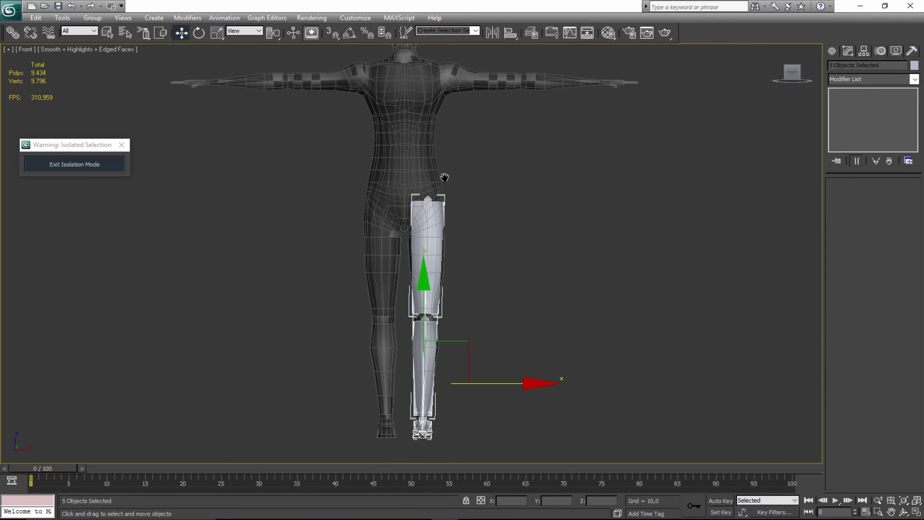
- Mirror the left leg bone chain with Bone Tools across X, flipping the bone Y axis, and move the result along X onto the right leg
click(223, 18)
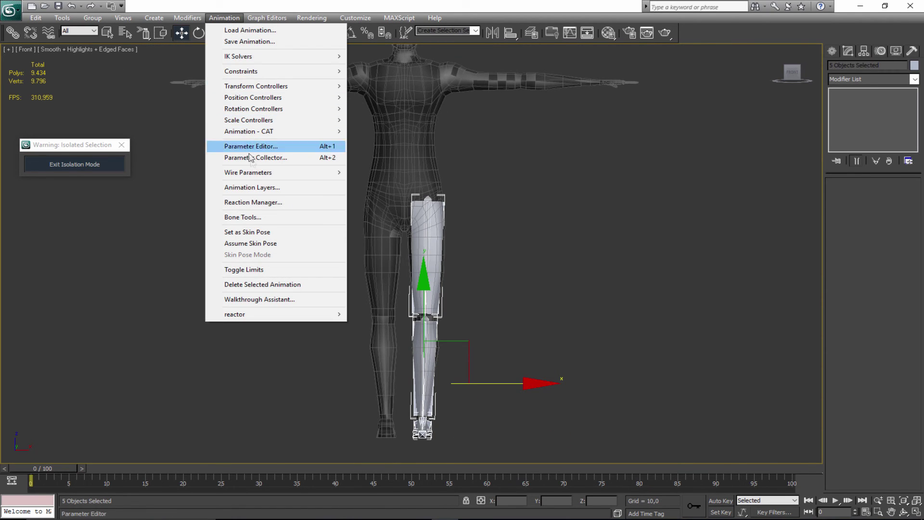
click(249, 217)
drag(64, 88, 144, 86)
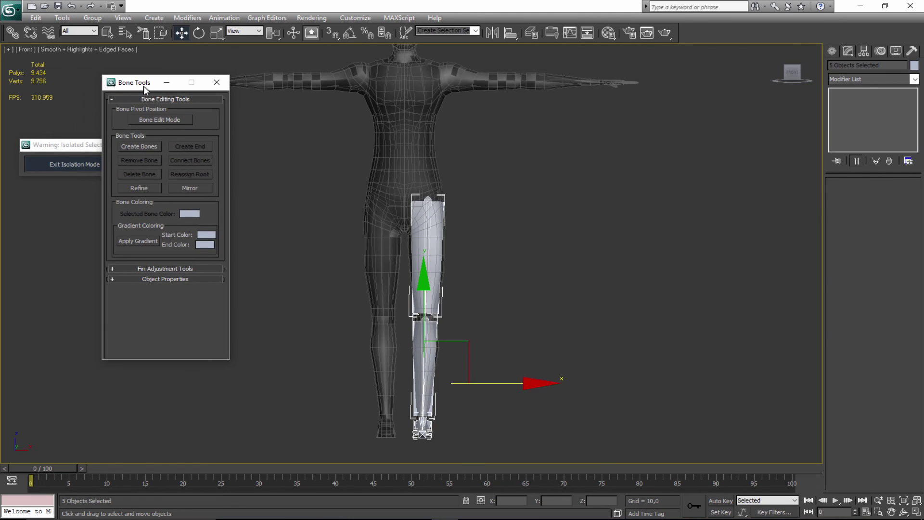
click(190, 188)
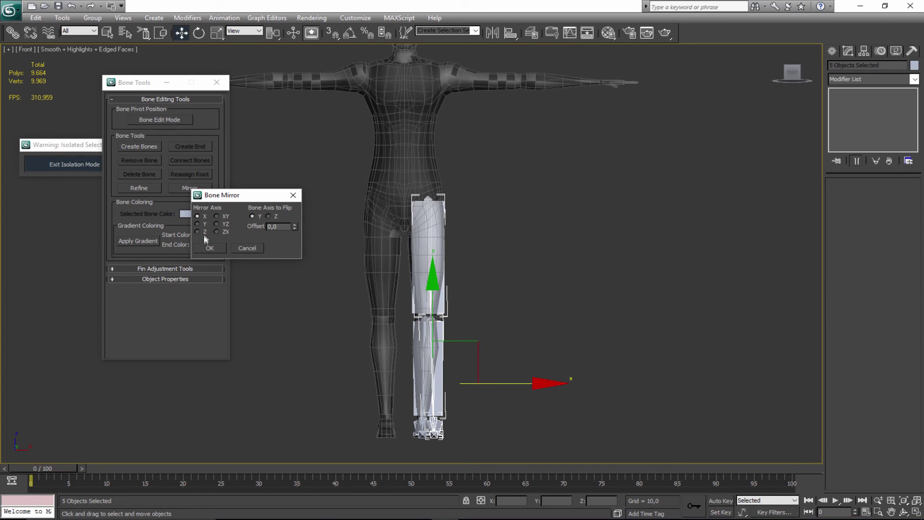
drag(231, 198, 552, 162)
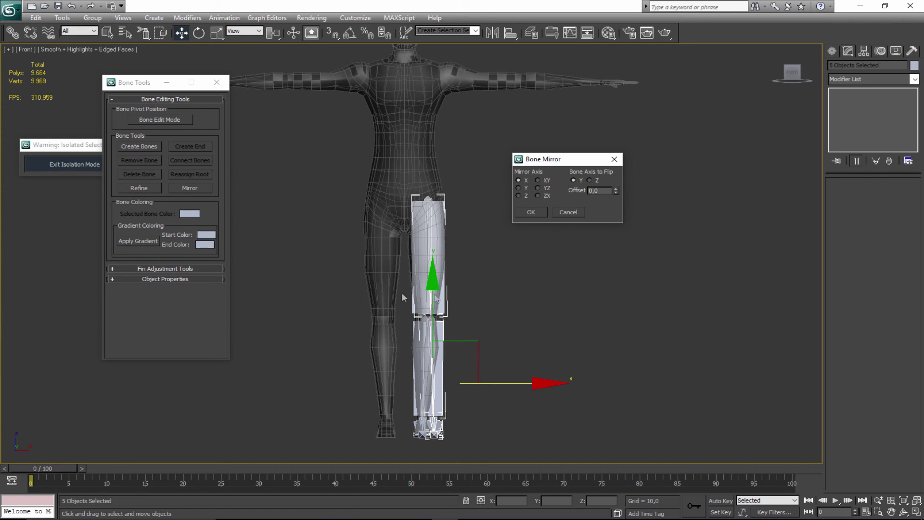
click(532, 212)
drag(546, 385, 496, 385)
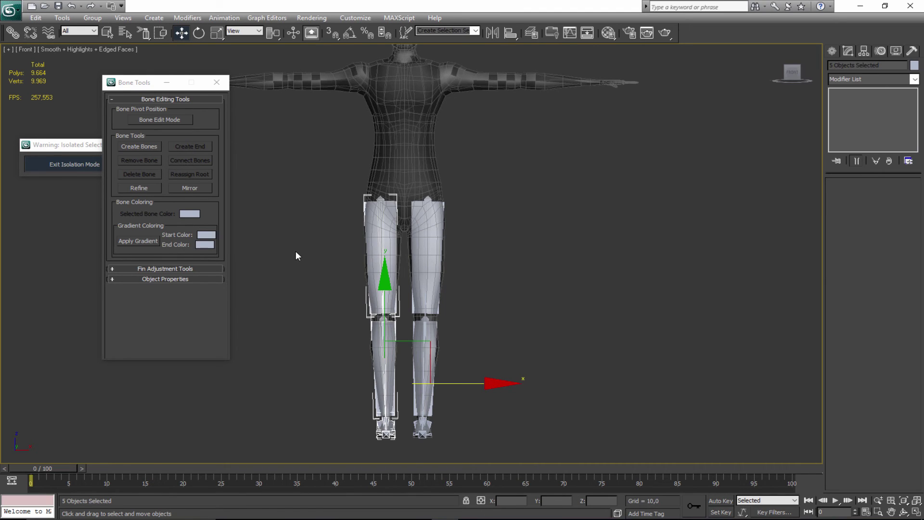
- Examine how the mirrored bone chain fits the right leg from hip to foot compared with the left chain
scroll(480, 212, up, 3)
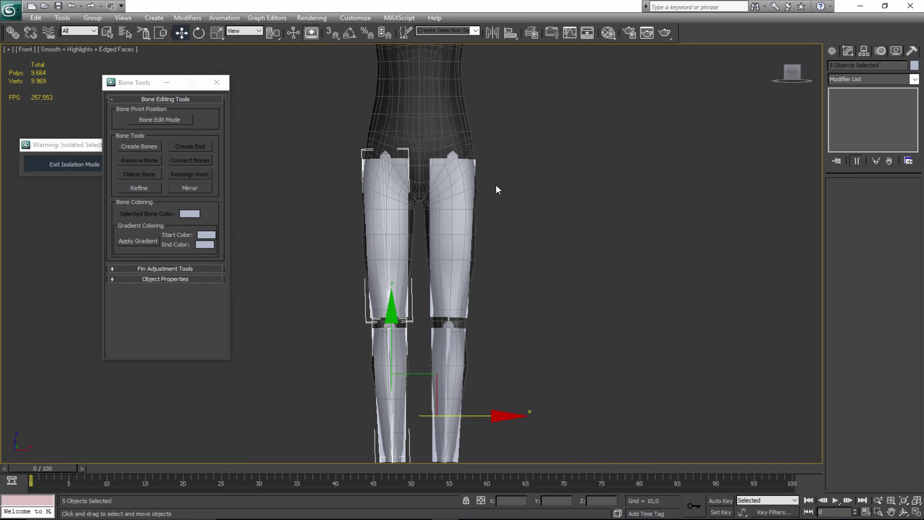
middle_drag(479, 216, 475, 170)
scroll(482, 231, up, 2)
scroll(483, 231, down, 2)
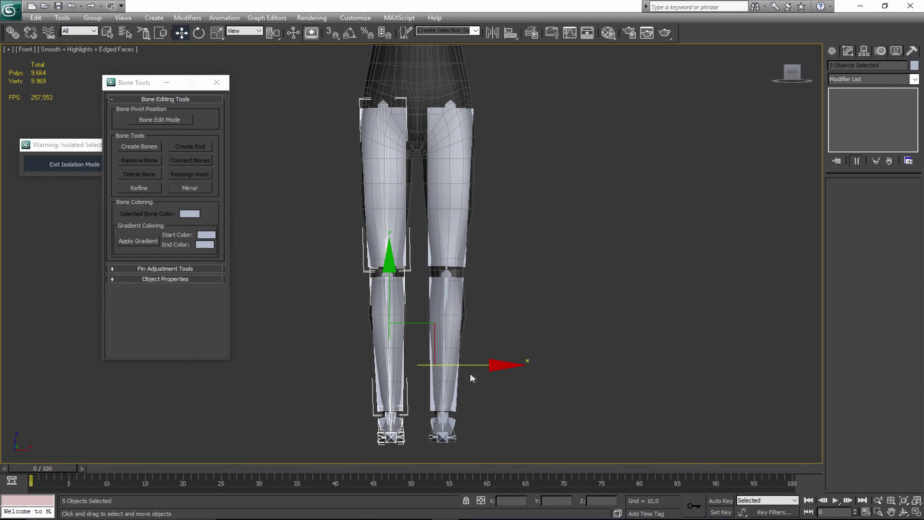
middle_drag(491, 213, 488, 280)
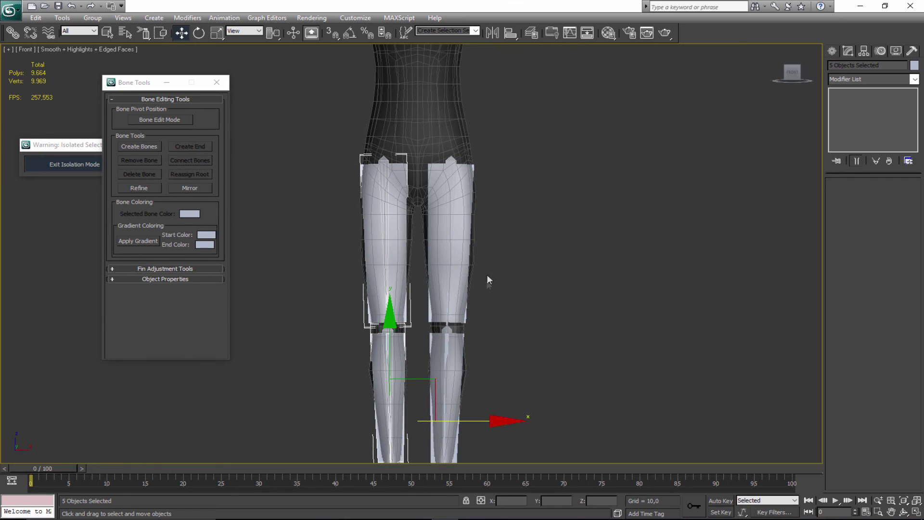
scroll(466, 300, up, 2)
middle_drag(494, 422, 490, 458)
middle_drag(520, 396, 517, 355)
middle_drag(493, 420, 458, 326)
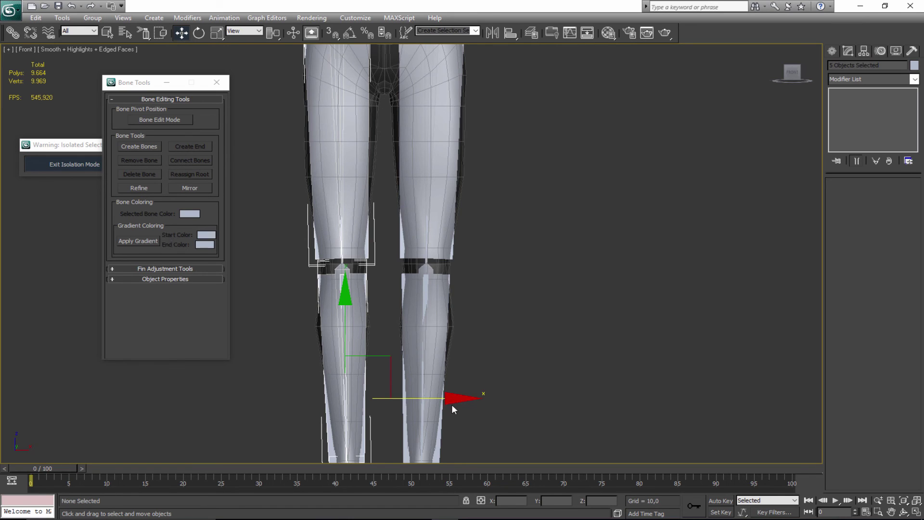
- Delete the mirrored bone chain from the right leg and close the bone editing tools
click(452, 404)
scroll(400, 268, down, 5)
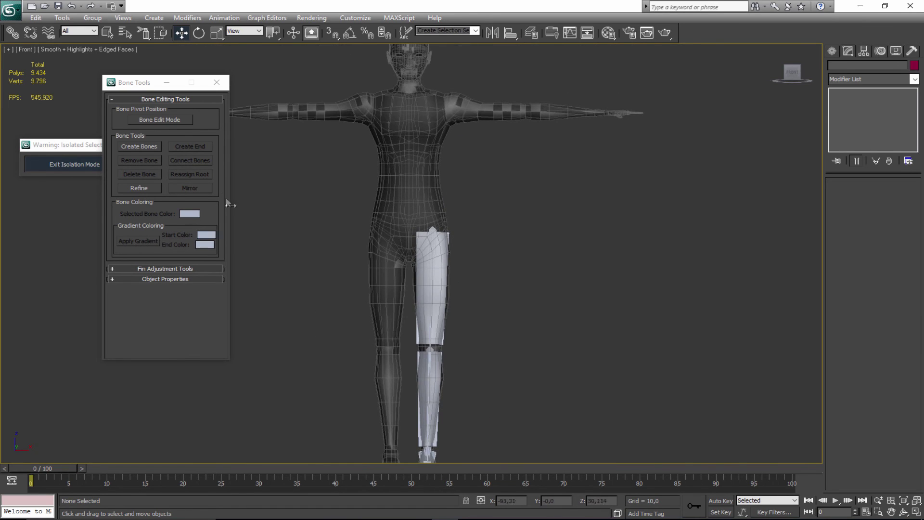
click(217, 83)
- Create a Dummy helper in the front view, in the empty space beside the character's left leg
middle_drag(254, 175, 232, 159)
click(833, 50)
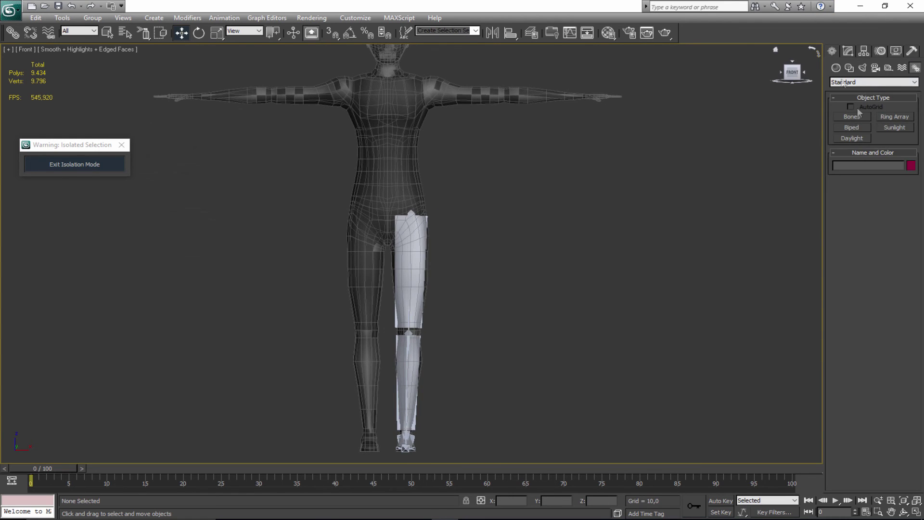
click(888, 69)
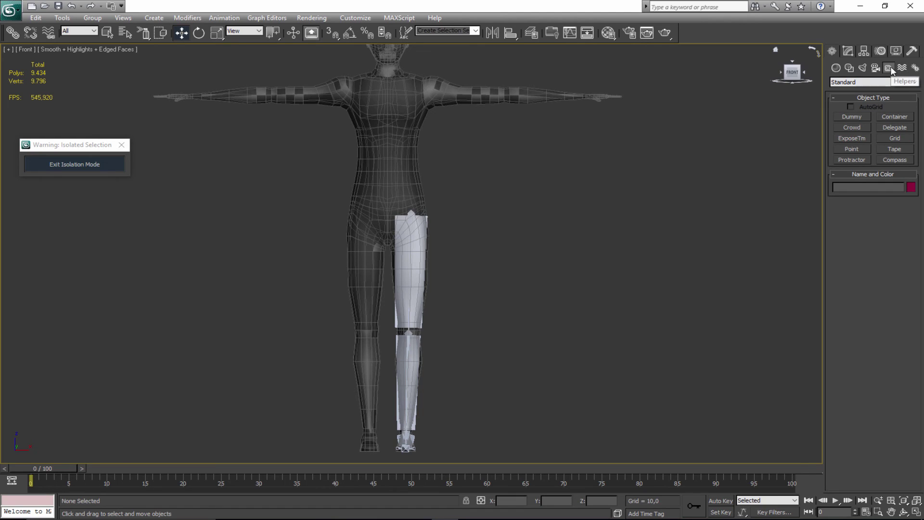
click(861, 116)
drag(522, 304, 527, 283)
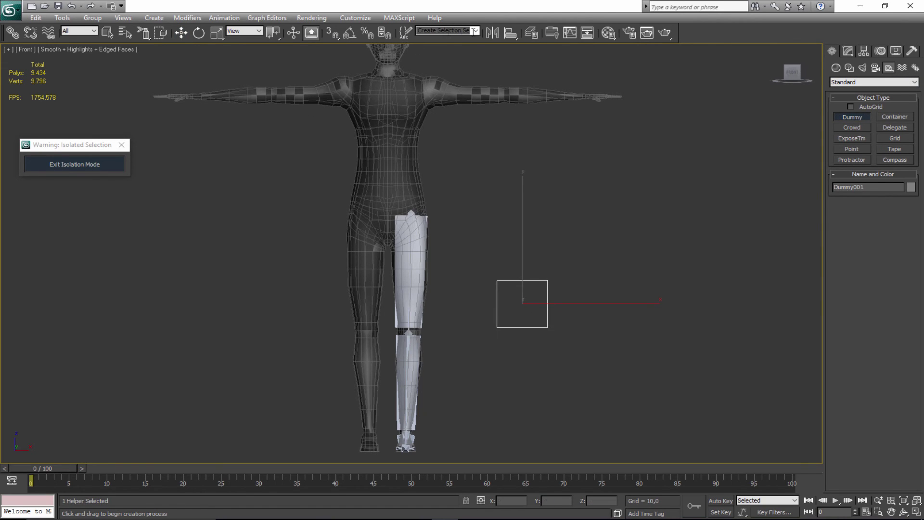
- Align the dummy to the body mesh in X, Y and Z position, pivot point to pivot point
click(511, 33)
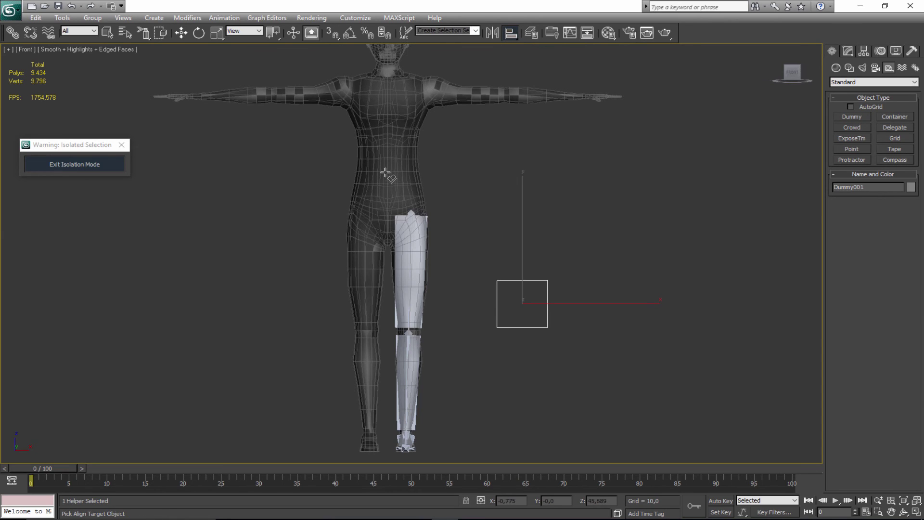
click(391, 173)
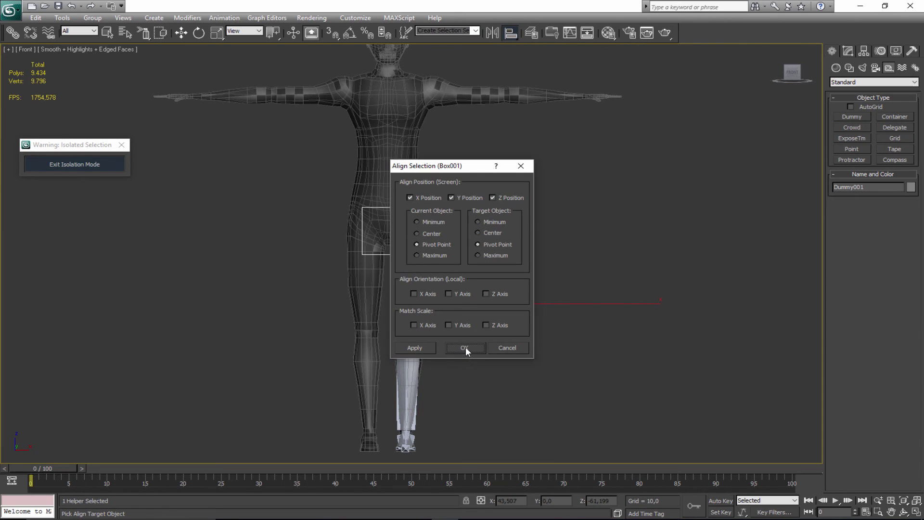
drag(448, 169, 578, 174)
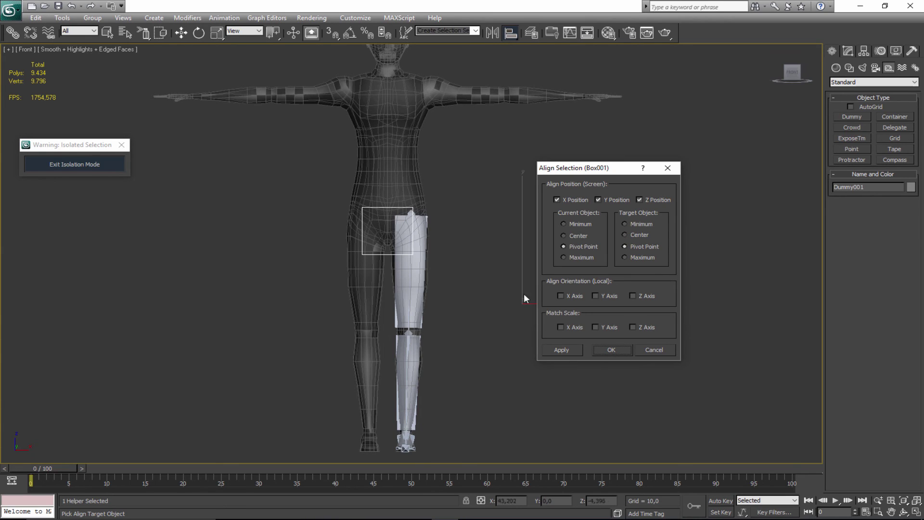
drag(592, 169, 649, 154)
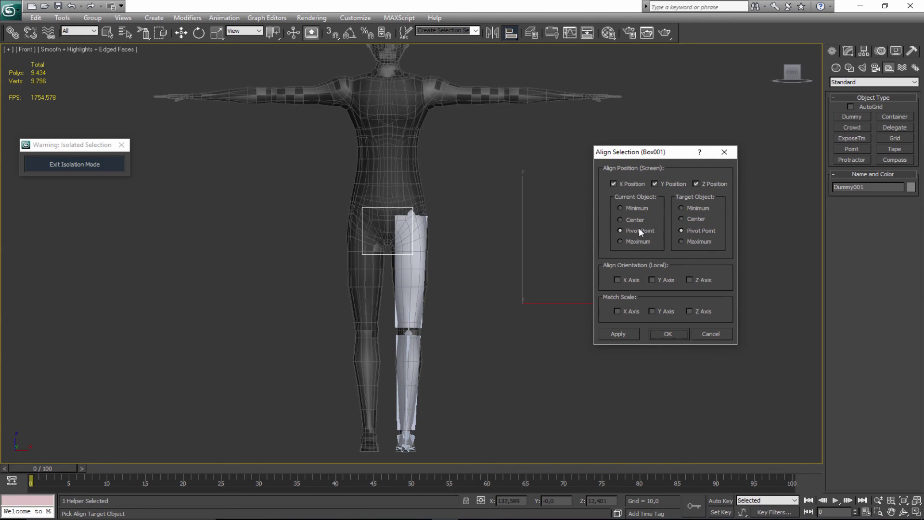
click(660, 333)
- Select the left thigh bone and link it to the dummy at the pelvis as its parent
scroll(452, 293, up, 4)
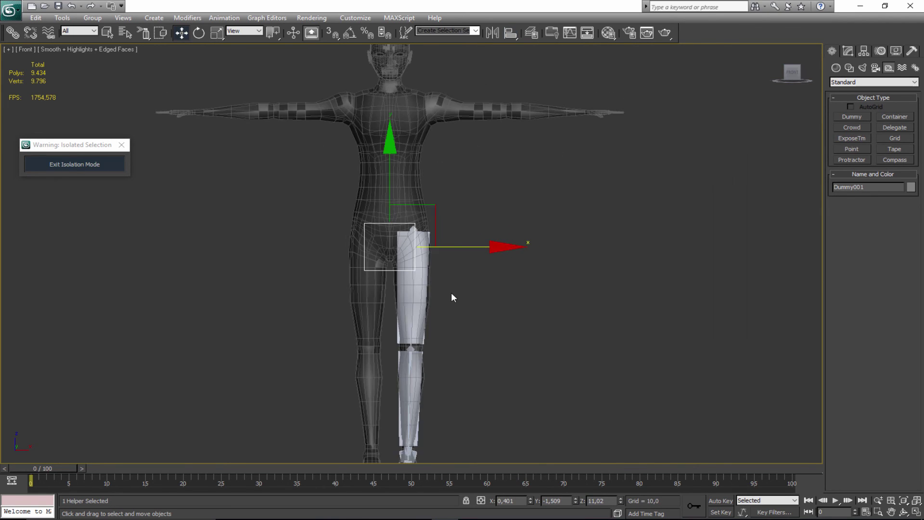
middle_drag(451, 291, 492, 273)
scroll(490, 272, up, 2)
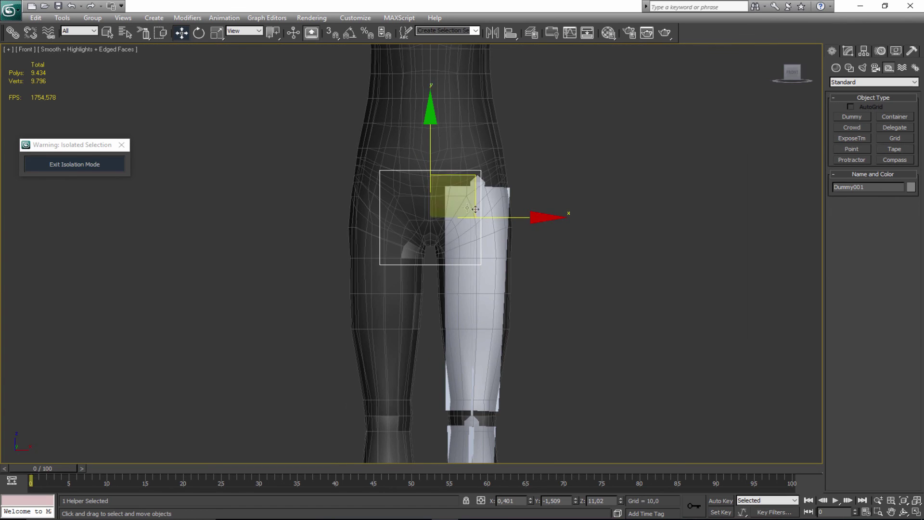
key(q)
click(487, 193)
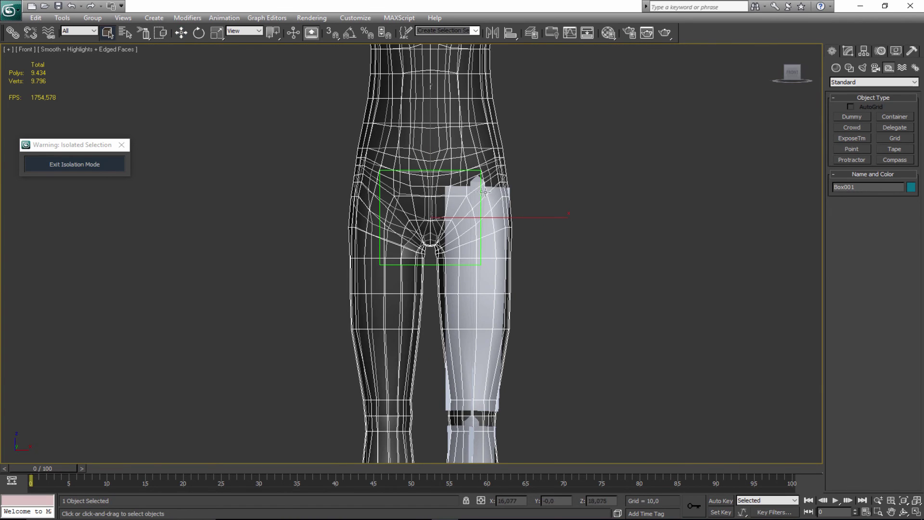
click(466, 191)
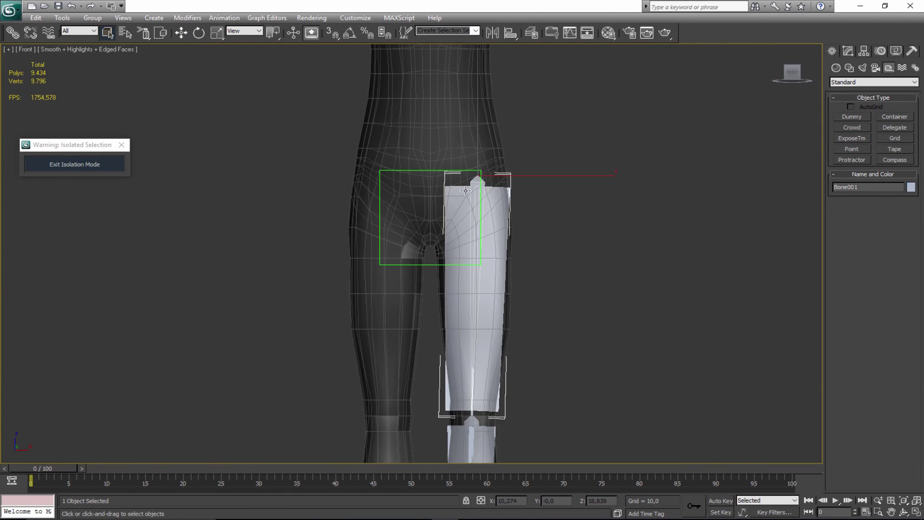
scroll(465, 199, up, 2)
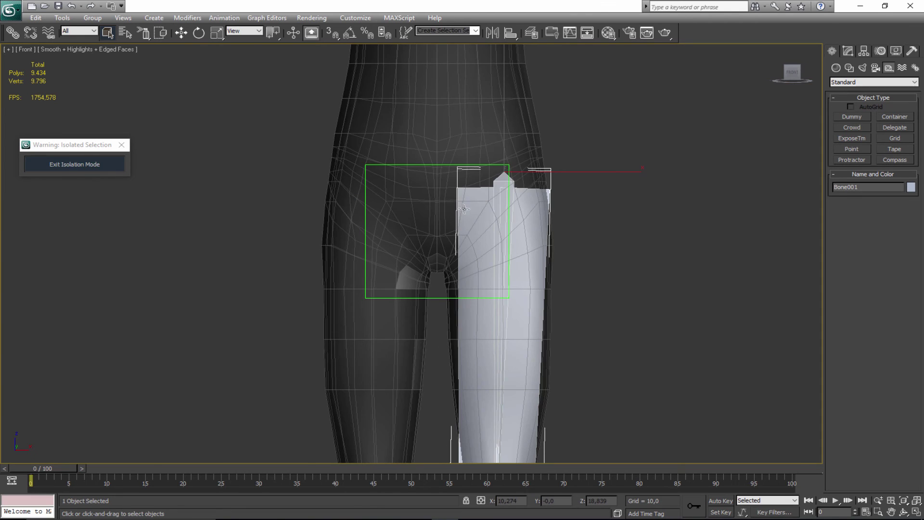
click(13, 32)
scroll(541, 197, up, 4)
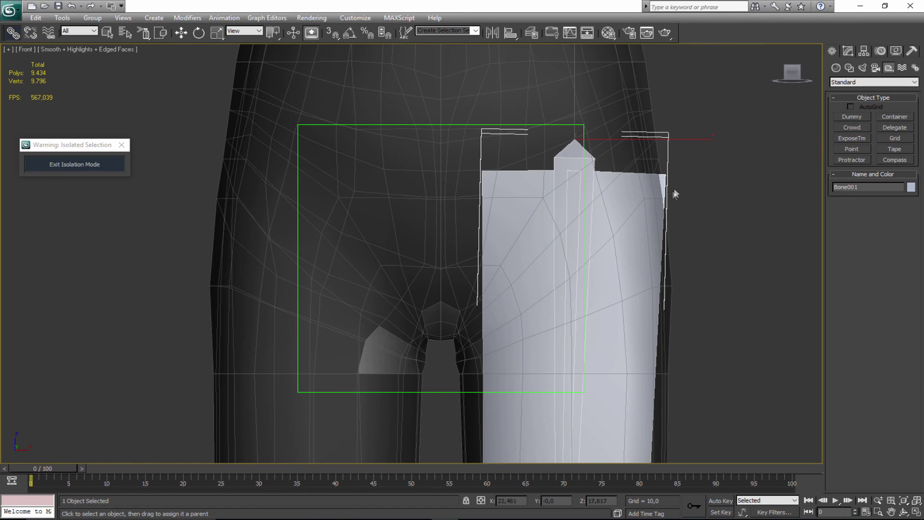
drag(624, 172, 434, 387)
scroll(431, 383, down, 4)
- Select the dummy with its whole leg bone hierarchy and make one independent copy beside the character's right leg
key(w)
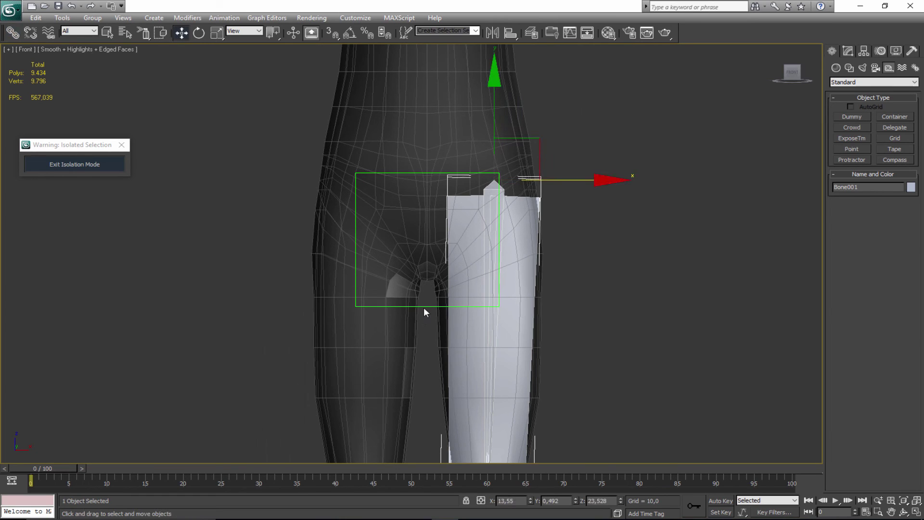
double_click(424, 305)
scroll(422, 303, down, 4)
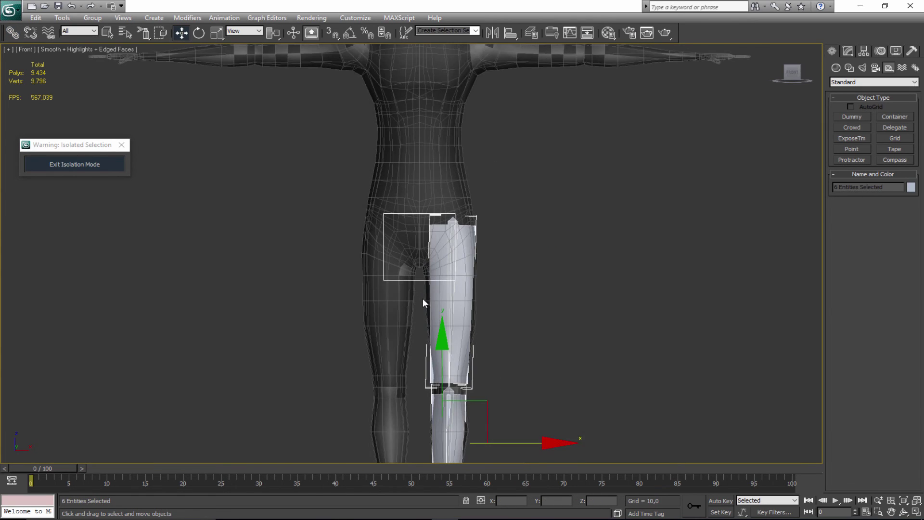
middle_drag(423, 303, 423, 243)
middle_drag(542, 348, 547, 297)
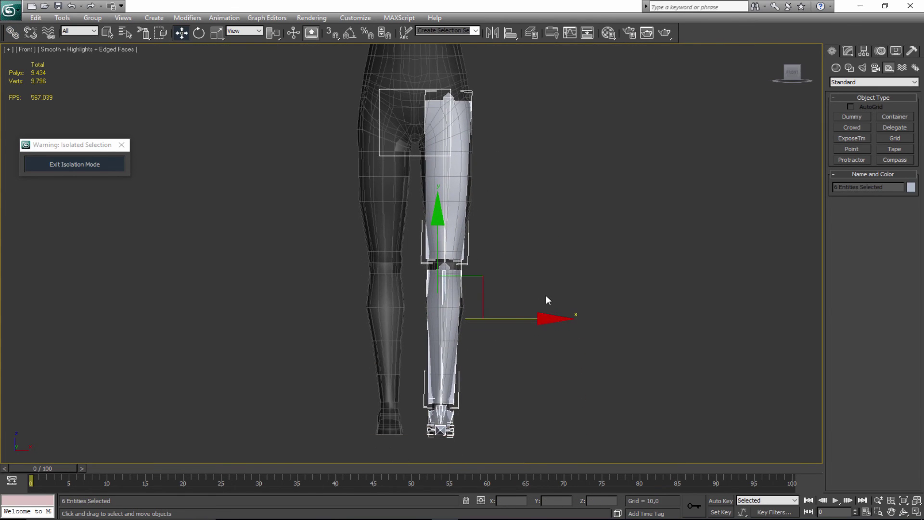
shift+drag(553, 320, 422, 320)
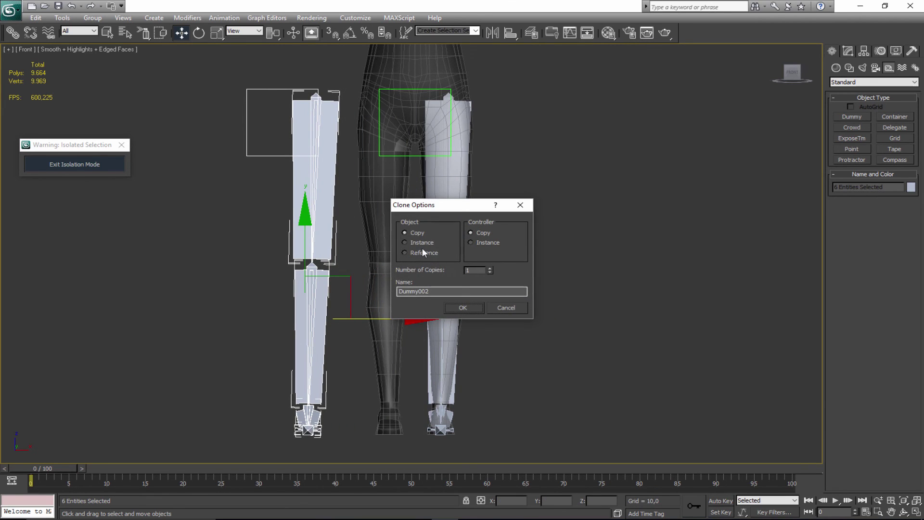
click(459, 308)
- Select only the copied dummy and mirror it across X with zero offset and no clone
middle_drag(497, 103, 492, 176)
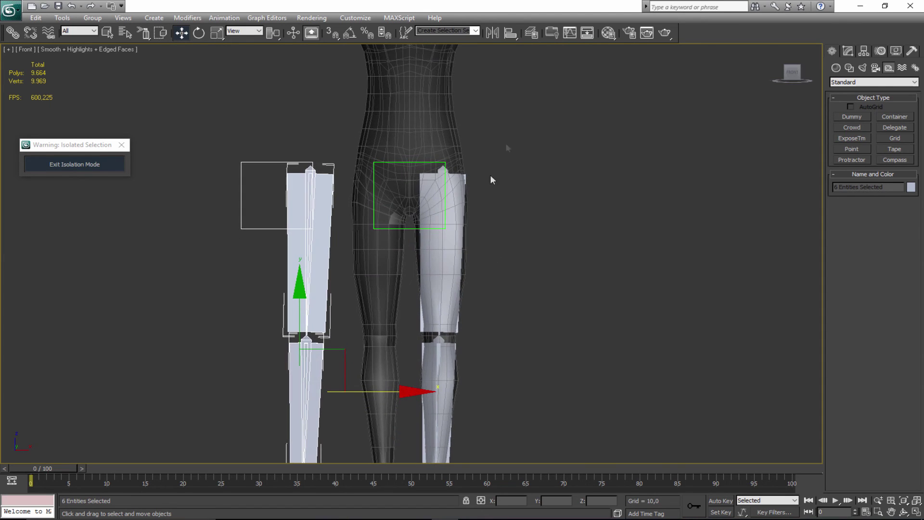
click(258, 228)
middle_drag(258, 228, 264, 172)
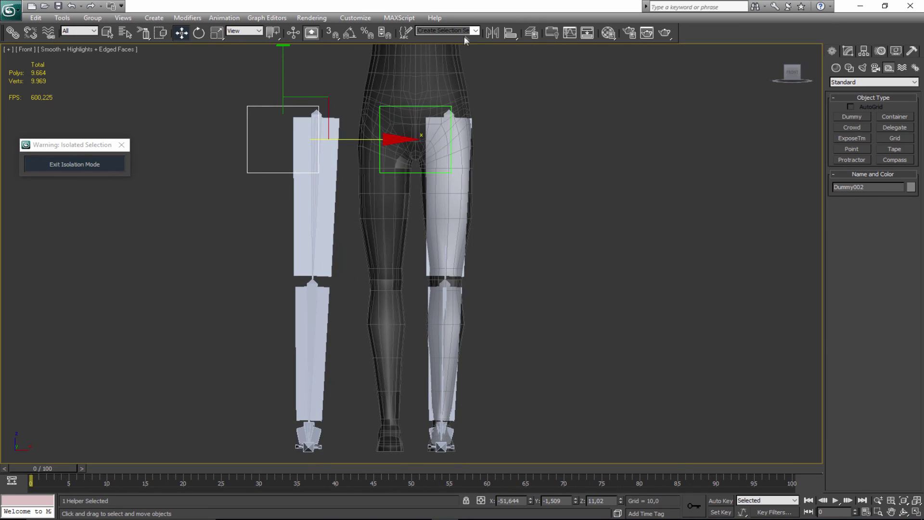
click(491, 35)
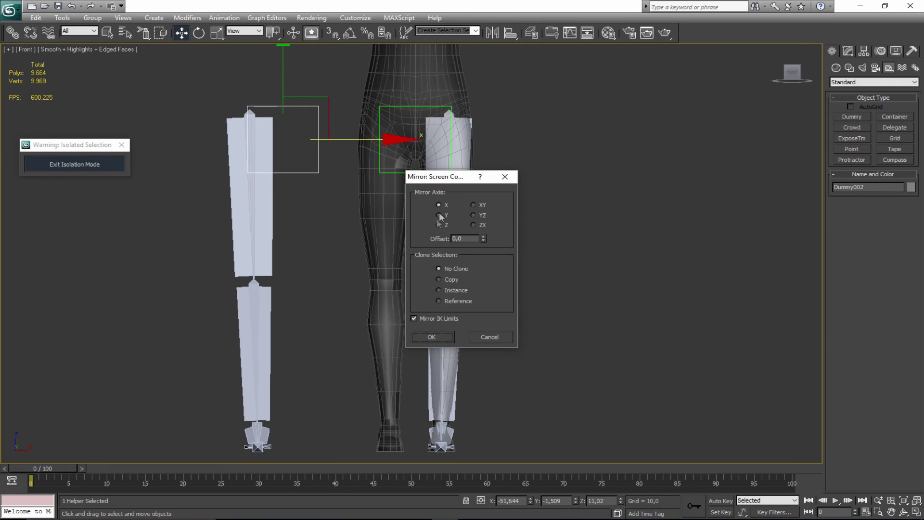
click(440, 340)
- Align the copied dummy to the body mesh's pivot point in X, Y and Z so its bone chain sits in the right leg
scroll(409, 262, up, 5)
scroll(288, 256, down, 2)
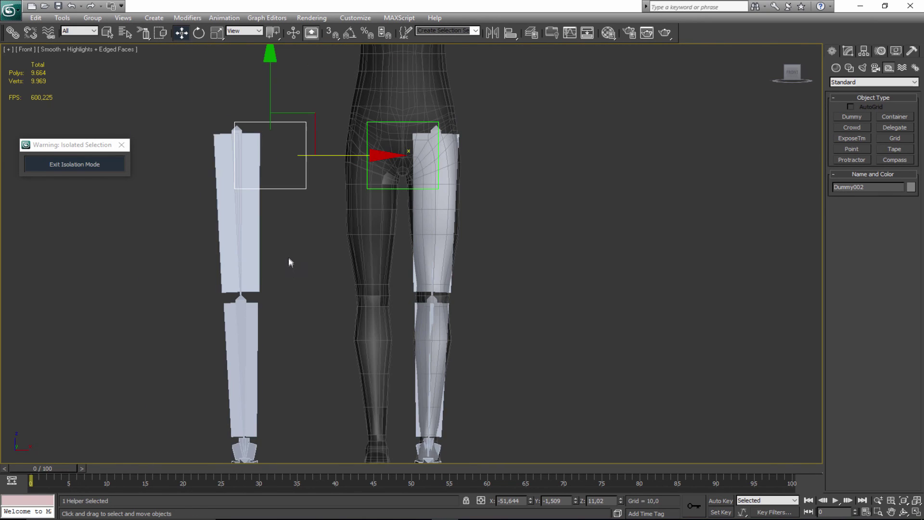
middle_drag(288, 257, 311, 198)
middle_drag(387, 202, 374, 243)
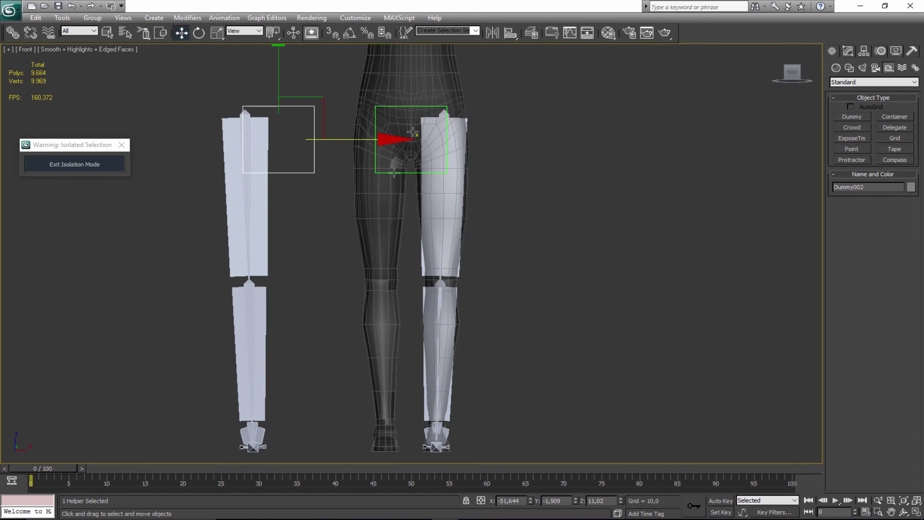
click(511, 33)
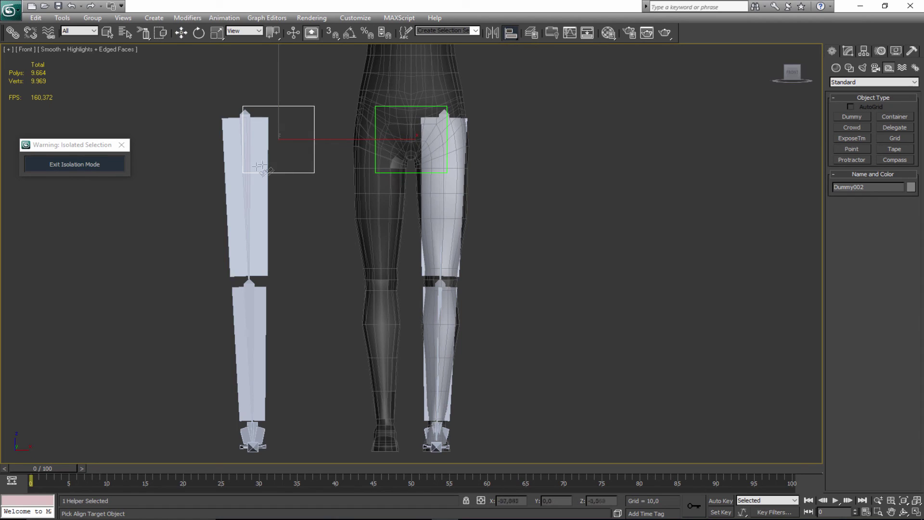
click(417, 174)
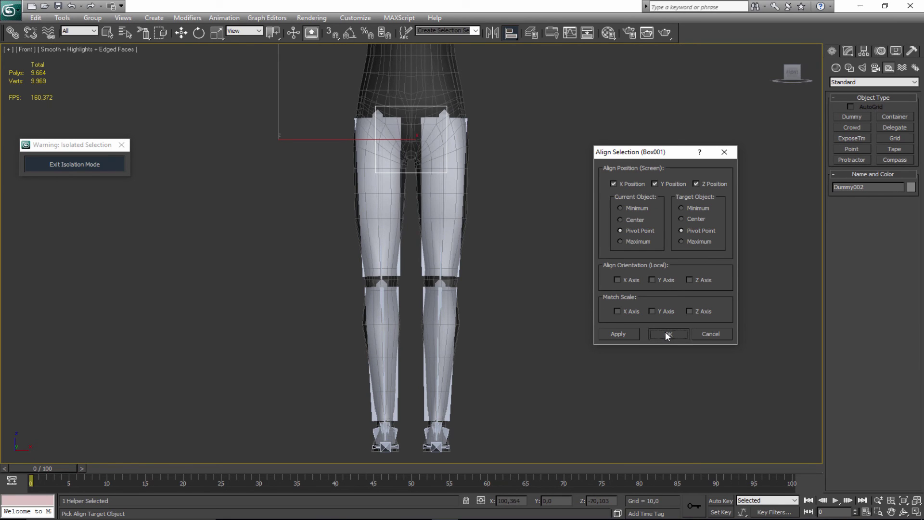
click(668, 334)
middle_drag(446, 182, 449, 247)
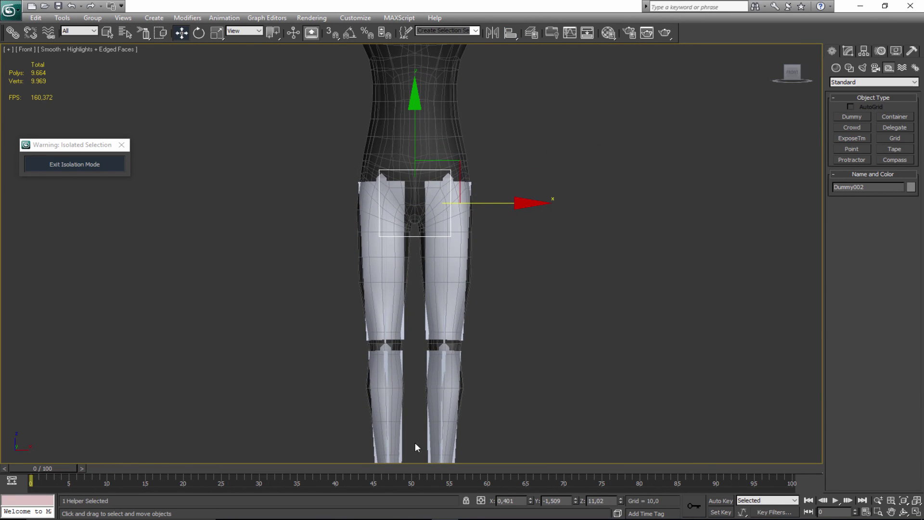
- Delete both overlapping dummies at the pelvis, keeping the left and right leg bone chains
middle_drag(407, 345, 418, 364)
scroll(417, 356, up, 5)
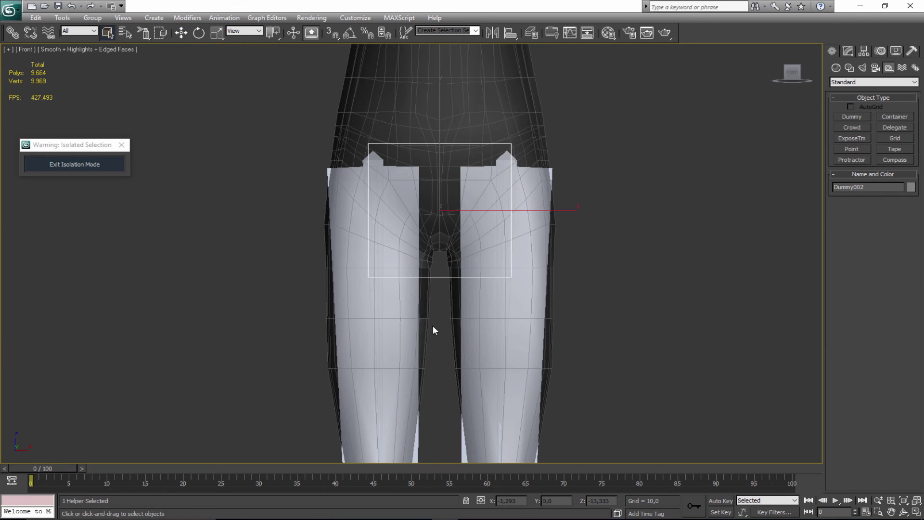
key(q)
click(438, 286)
click(681, 215)
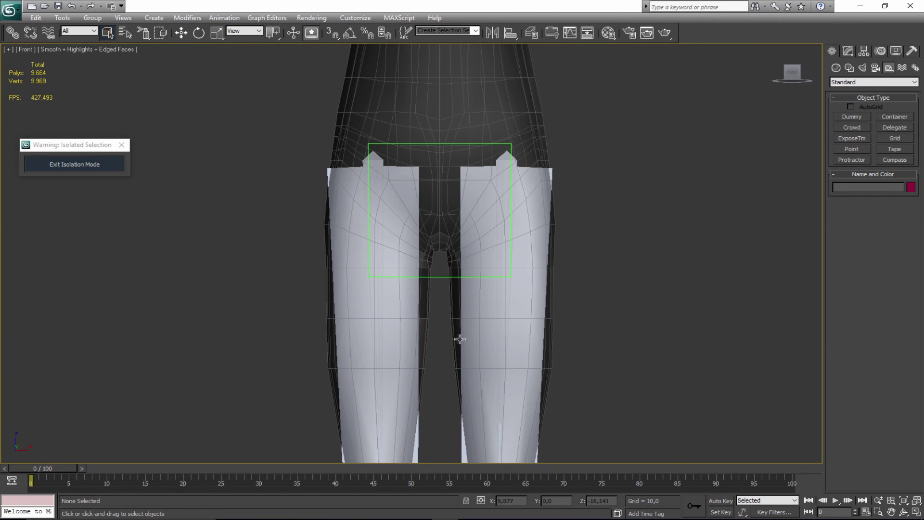
click(444, 276)
click(443, 270)
- Examine the fit of both leg bone chains inside the body mesh from the front and at an angle
scroll(444, 270, down, 3)
scroll(462, 313, down, 3)
key(ctrl+r)
mouse_move(404, 293)
middle_down()
mouse_move(400, 196)
mouse_move(395, 288)
middle_up()
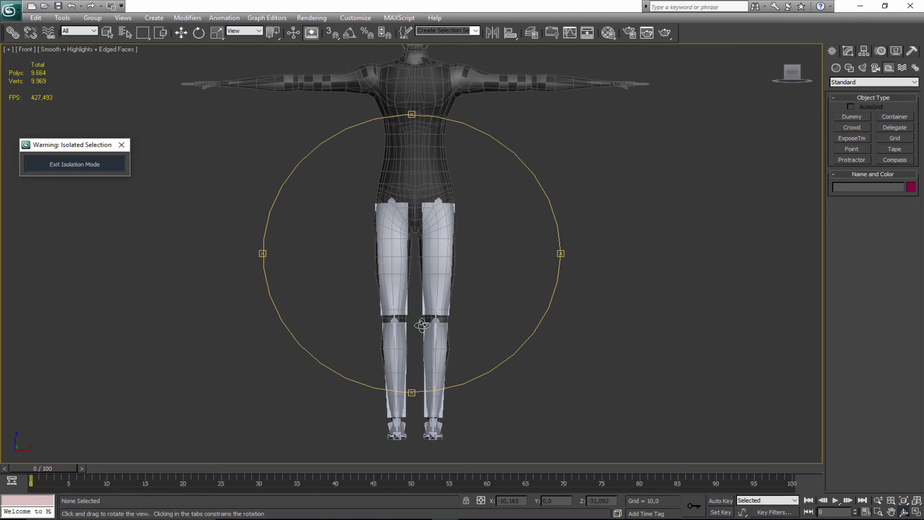
middle_drag(365, 237, 367, 247)
right_click(367, 247)
key(ctrl+r)
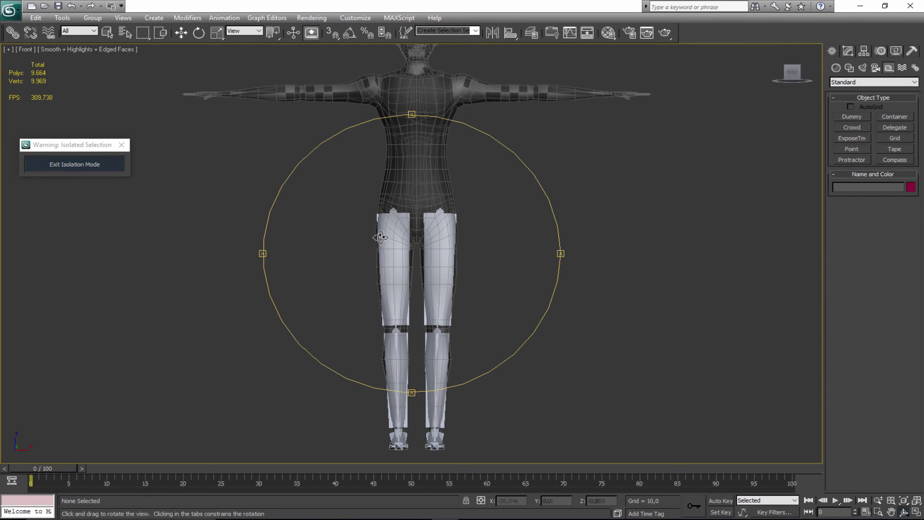
drag(377, 240, 338, 244)
scroll(385, 264, up, 3)
scroll(398, 267, down, 3)
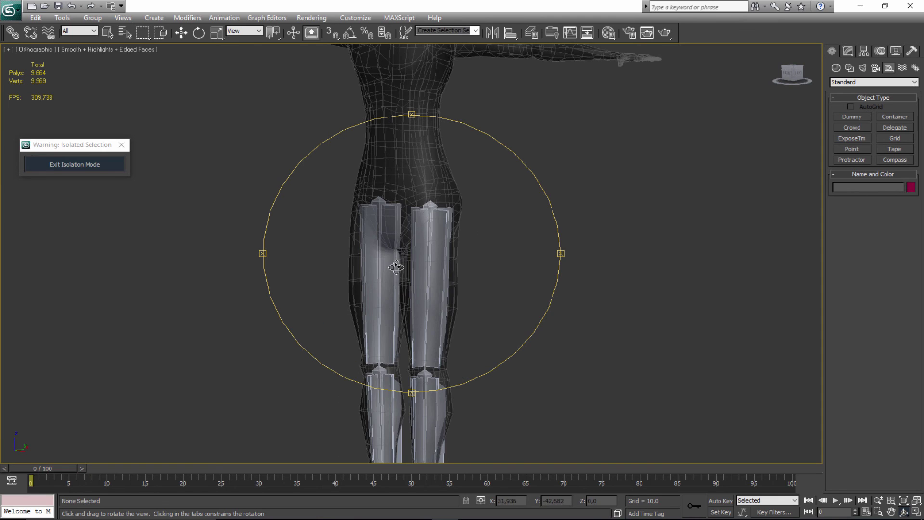
- Switch the viewport to Perspective and examine the whole body with its leg bones, including the torso, arms and feet
key(p)
scroll(384, 247, down, 3)
drag(384, 247, 423, 253)
scroll(413, 258, down, 3)
scroll(410, 258, up, 3)
middle_drag(409, 263, 405, 246)
key(z)
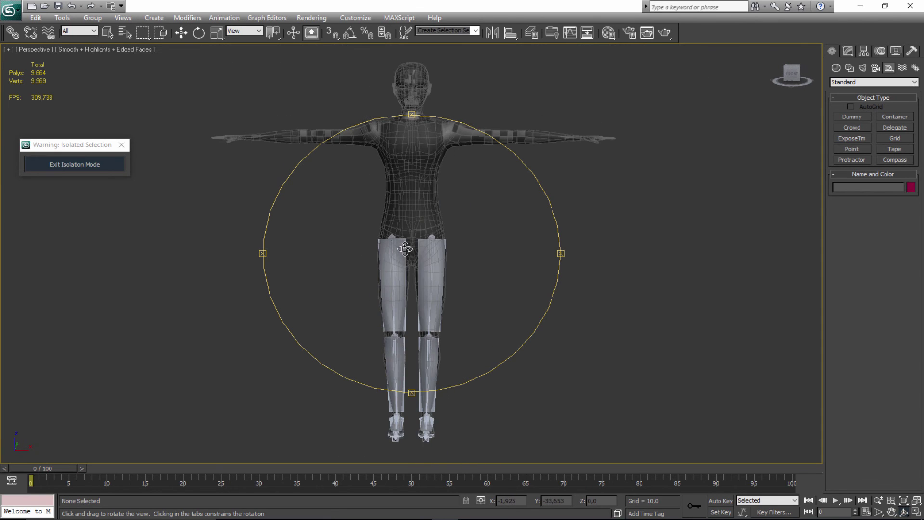
right_click(404, 258)
key(ctrl+r)
drag(405, 260, 349, 258)
scroll(373, 283, up, 4)
right_click(392, 278)
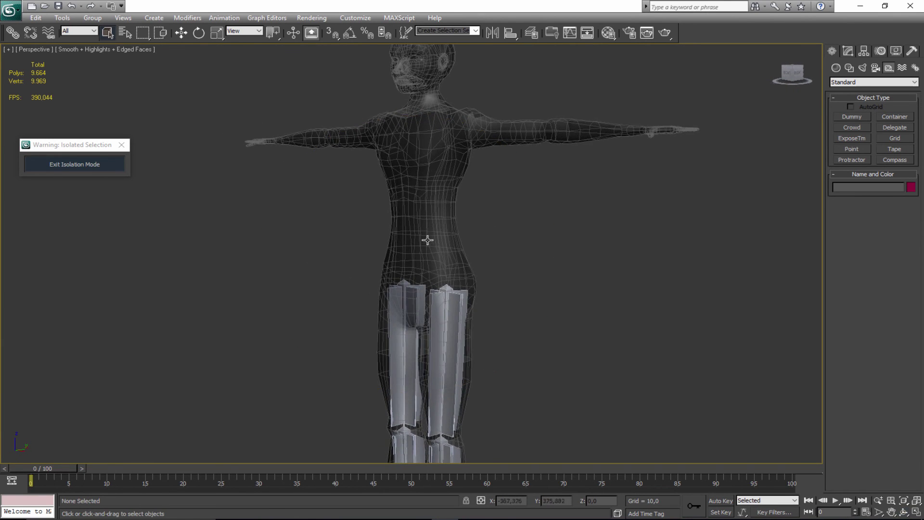
middle_drag(425, 150, 428, 224)
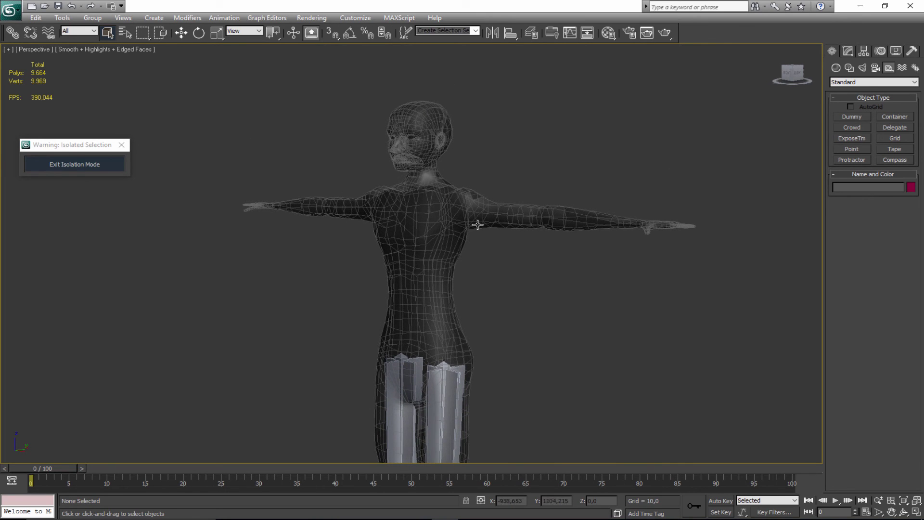
middle_drag(538, 283, 526, 245)
scroll(478, 288, down, 3)
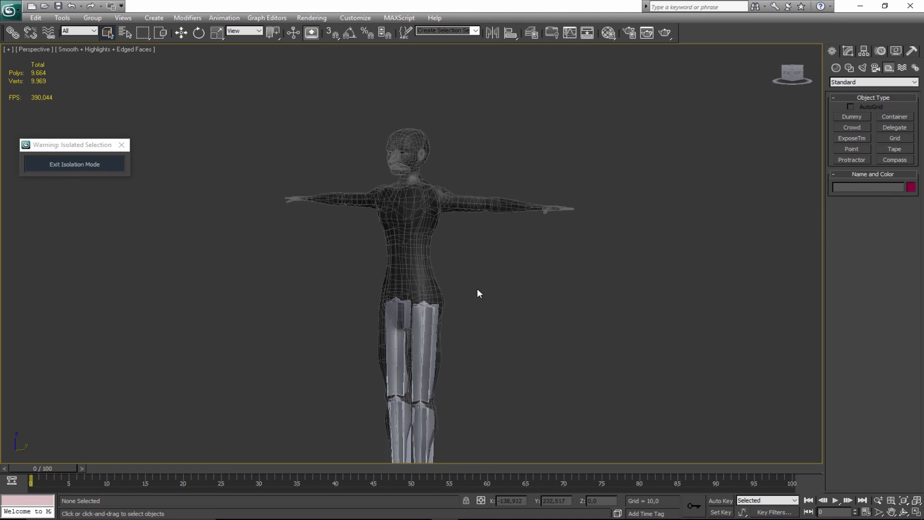
middle_drag(478, 288, 486, 215)
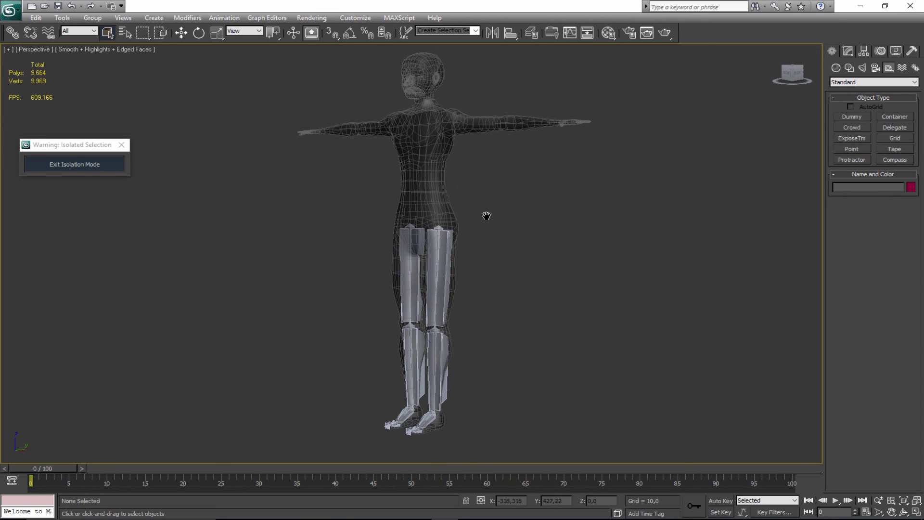